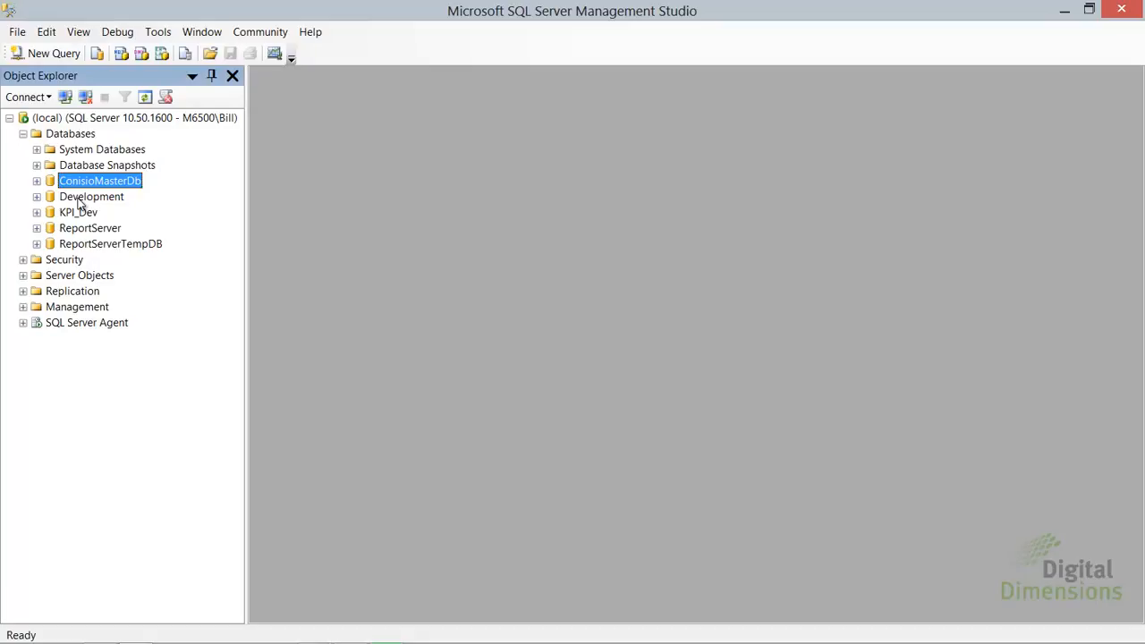
- Review the backup settings and destination for the ConisioMasterDb database, then close the dialog without running a backup
{"action": "left_click", "coordinate": [80, 204]}
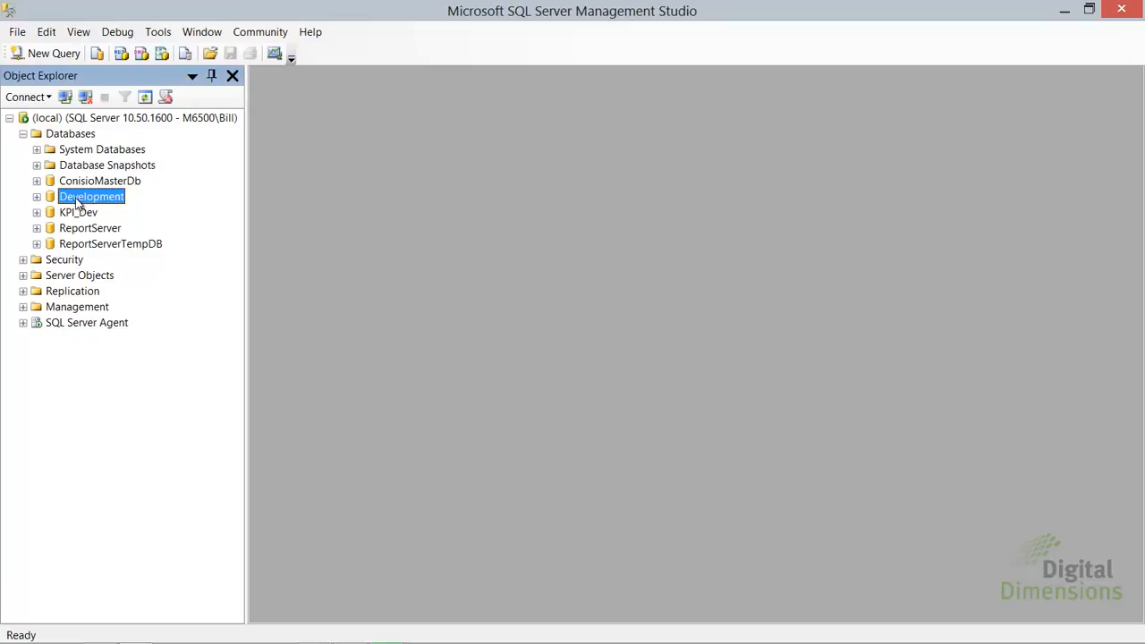
{"action": "right_click", "coordinate": [82, 184]}
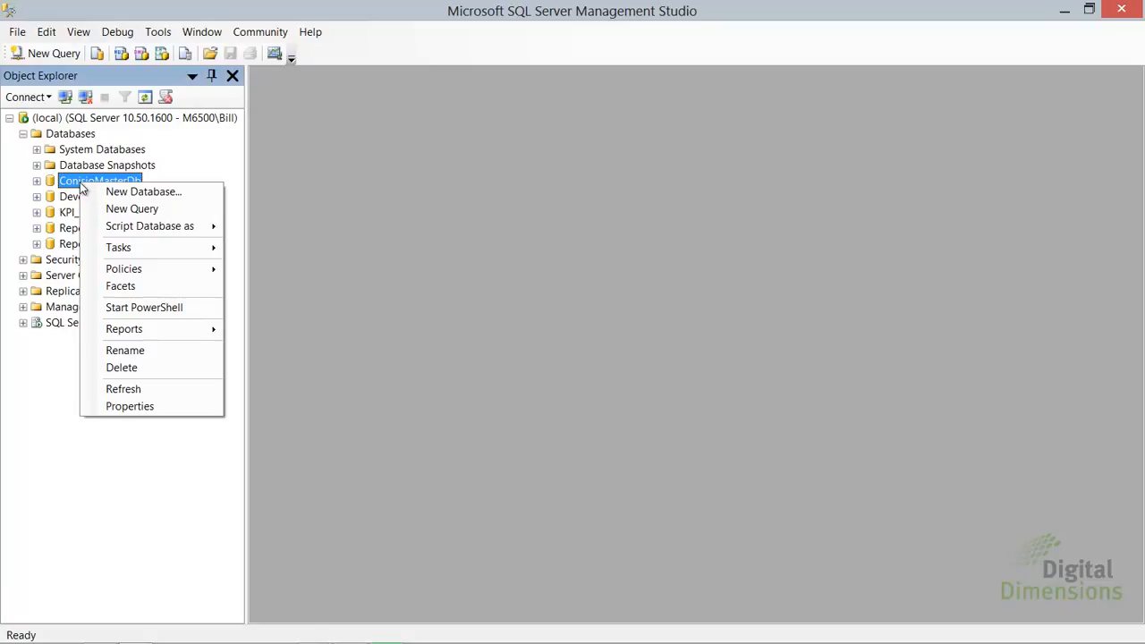
{"action": "mouse_move", "coordinate": [135, 248]}
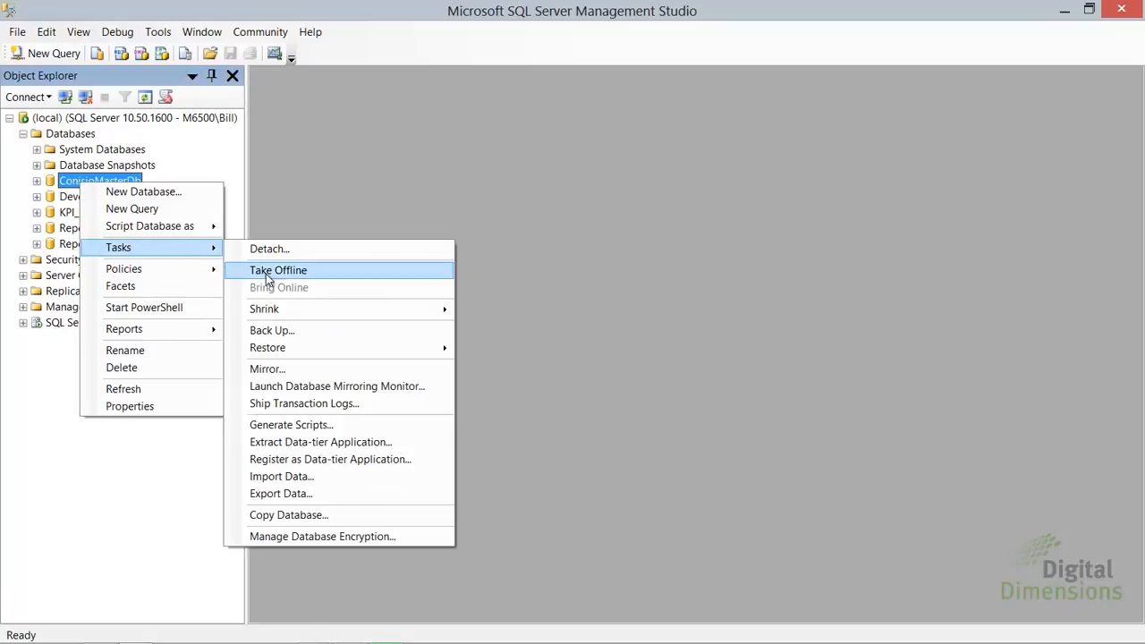
{"action": "left_click", "coordinate": [270, 331]}
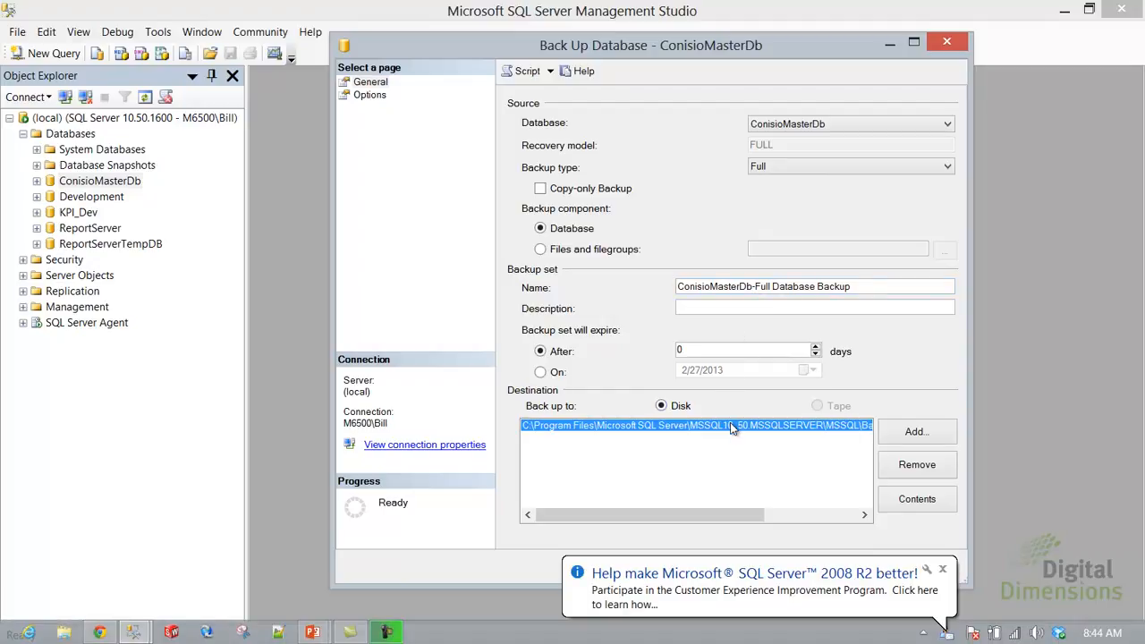
{"action": "left_click", "coordinate": [943, 569]}
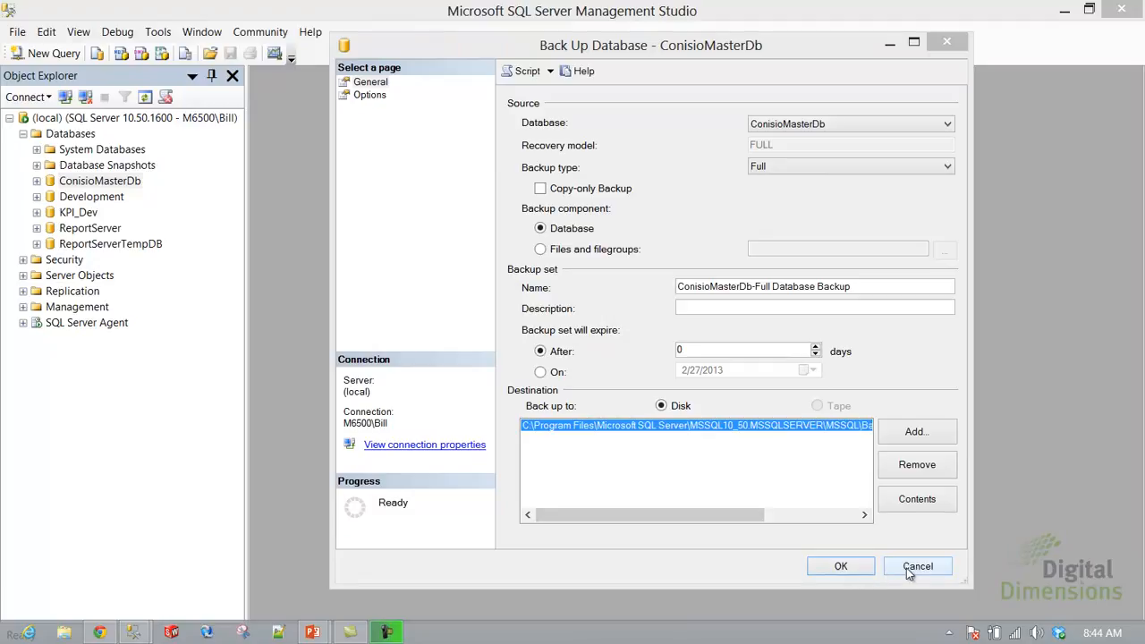
{"action": "left_click", "coordinate": [908, 569]}
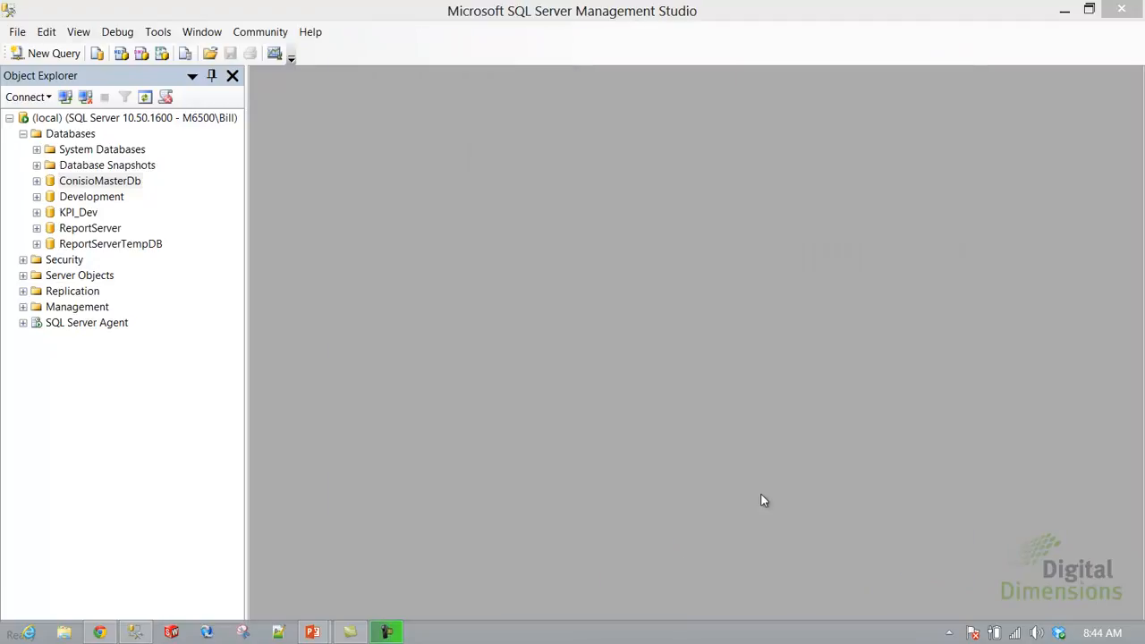
- Start a new maintenance plan with the Maintenance Plan Wizard and name it Example Backup Plan
{"action": "left_click", "coordinate": [23, 307]}
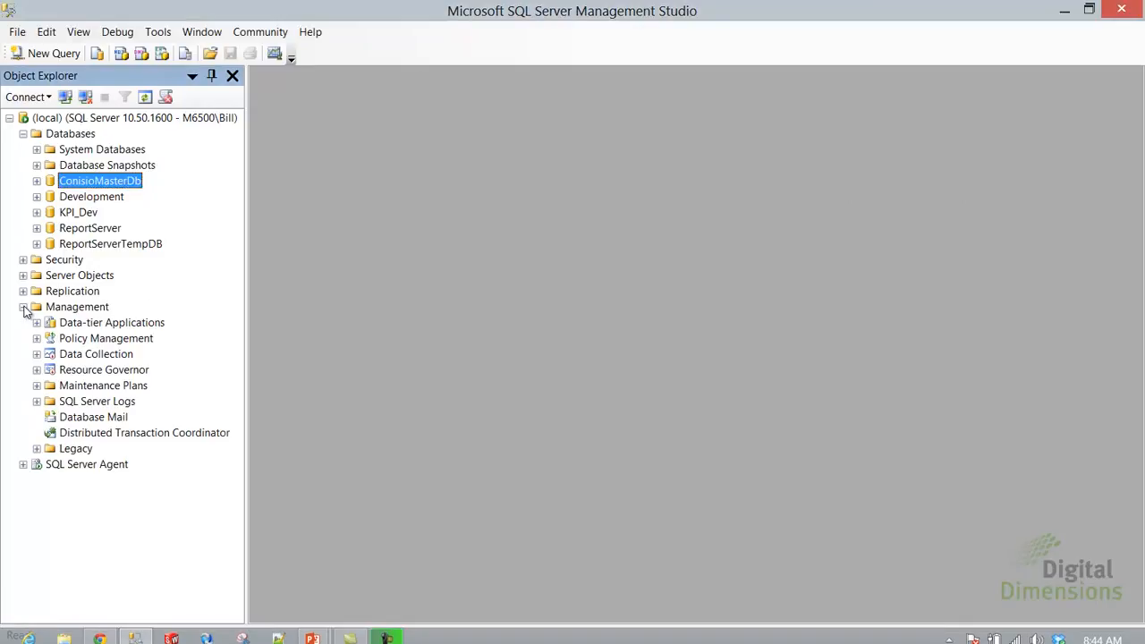
{"action": "right_click", "coordinate": [93, 386]}
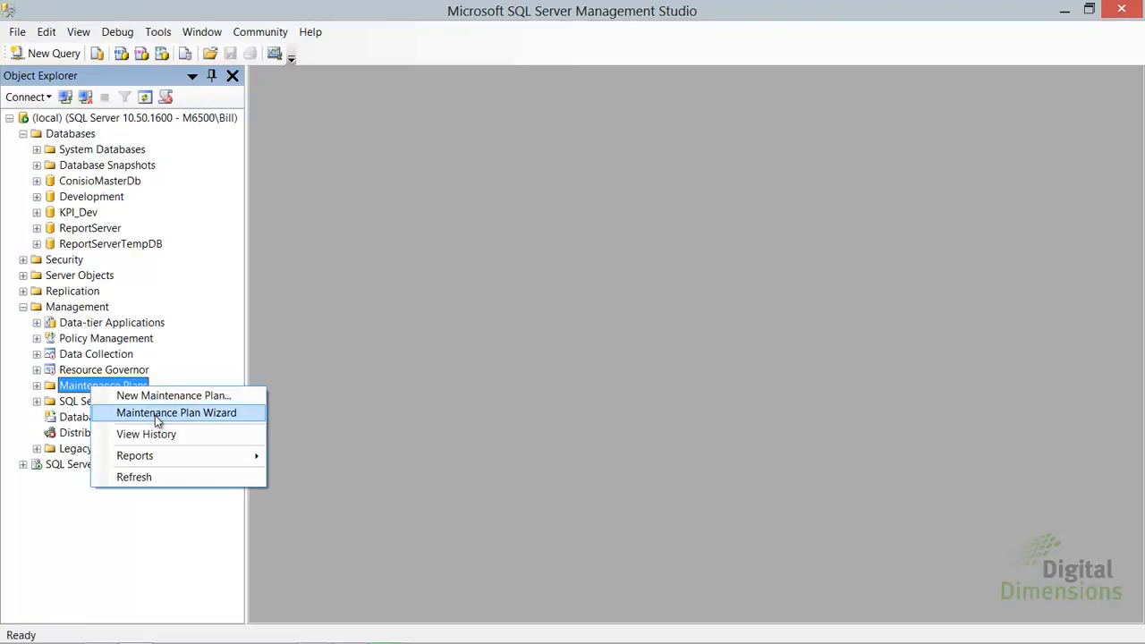
{"action": "left_click", "coordinate": [154, 415]}
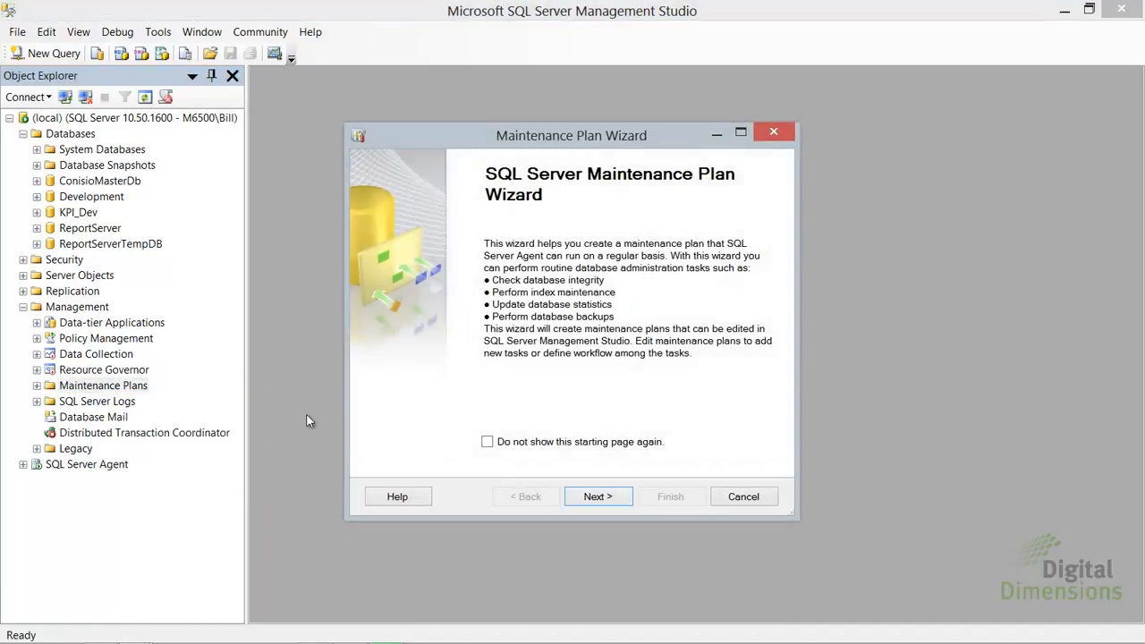
{"action": "left_click", "coordinate": [587, 499]}
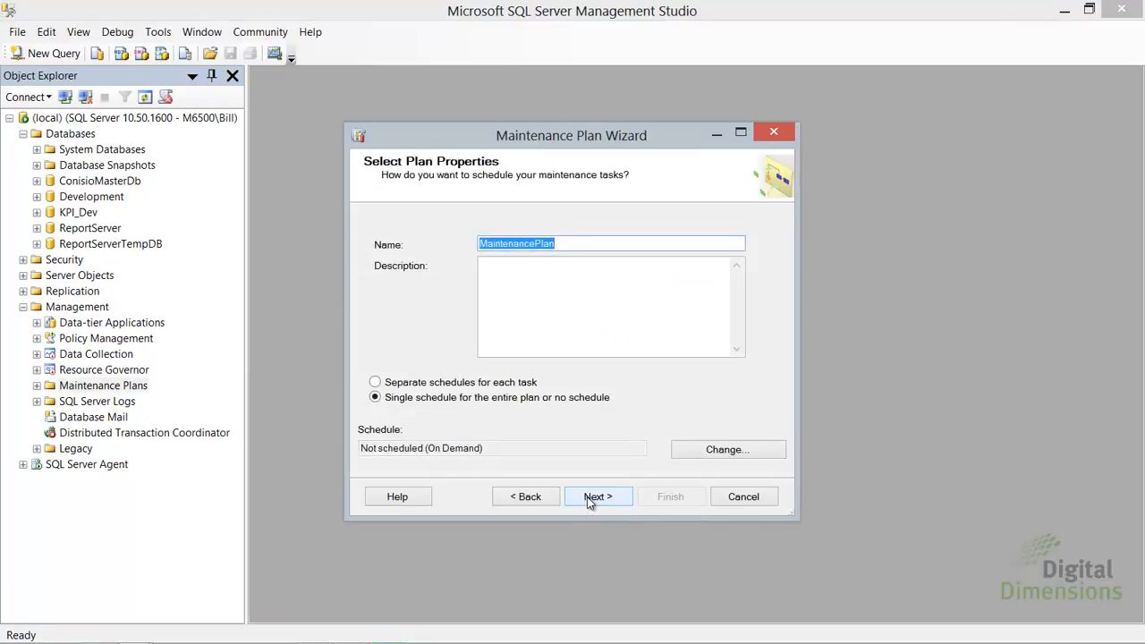
{"action": "type", "text": "Example B"}
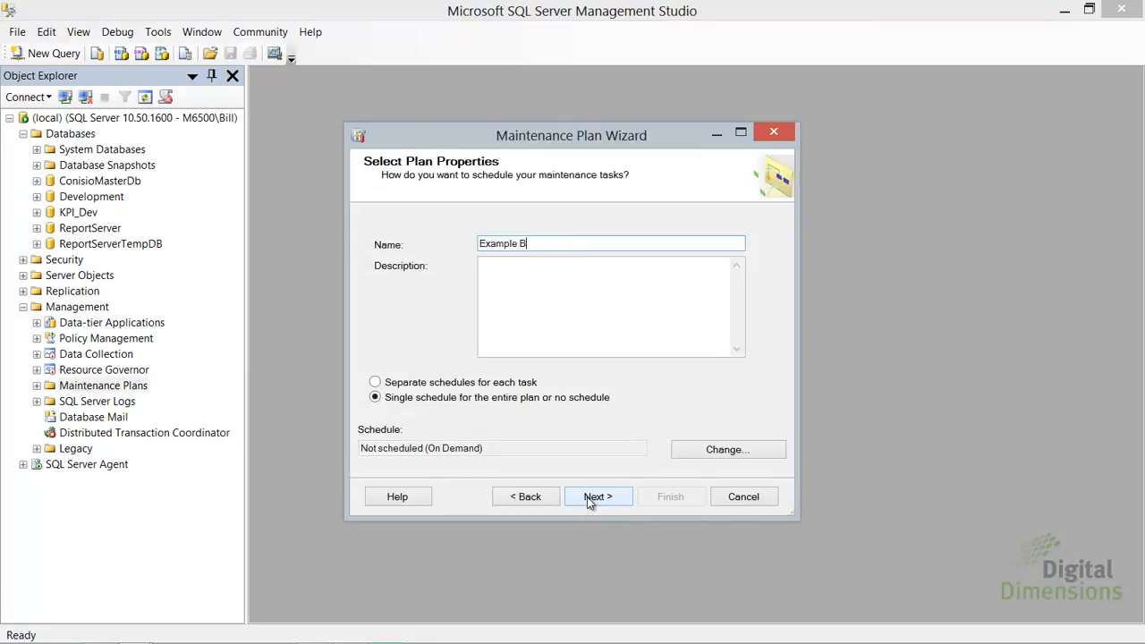
{"action": "type", "text": "ackup Plan"}
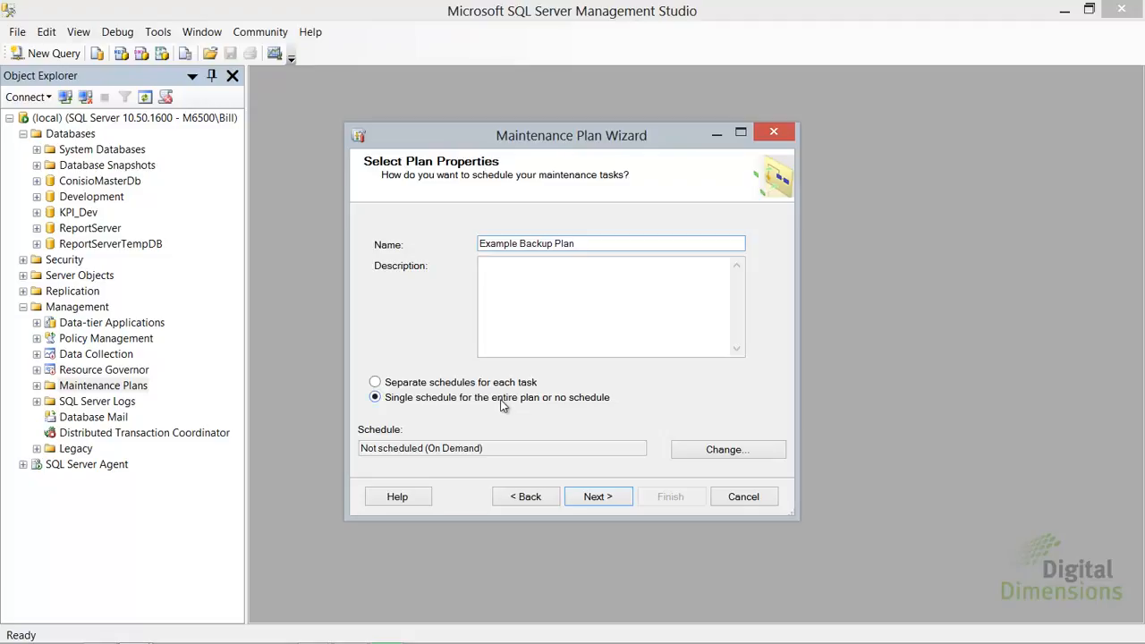
- Schedule the entire maintenance plan to recur daily and accept the plan properties
{"action": "left_click", "coordinate": [701, 455]}
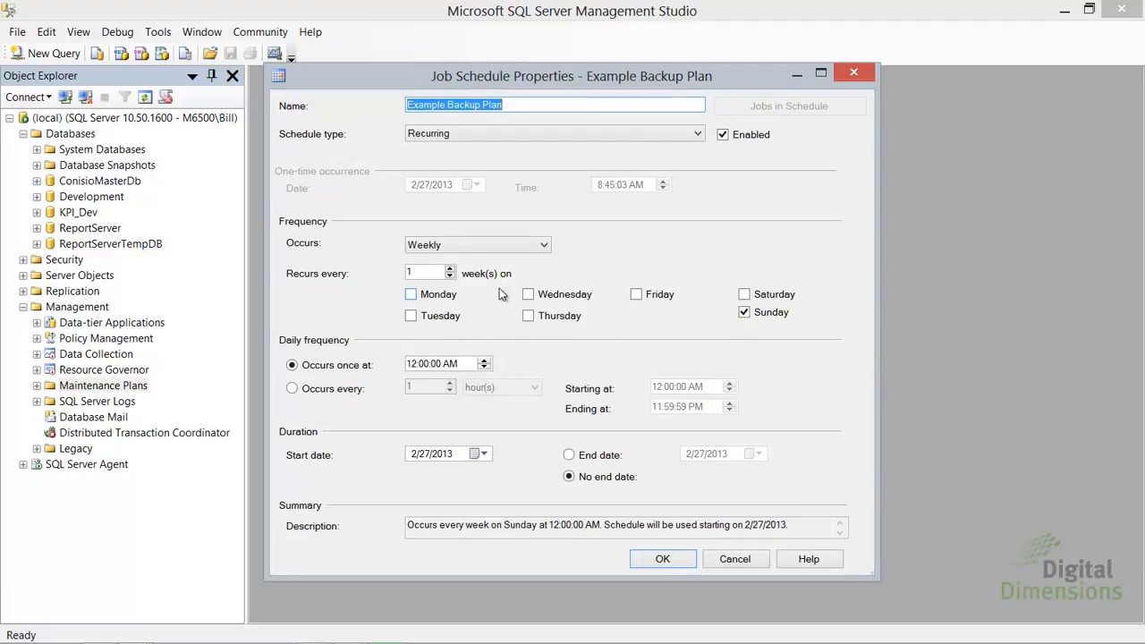
{"action": "left_click", "coordinate": [494, 250]}
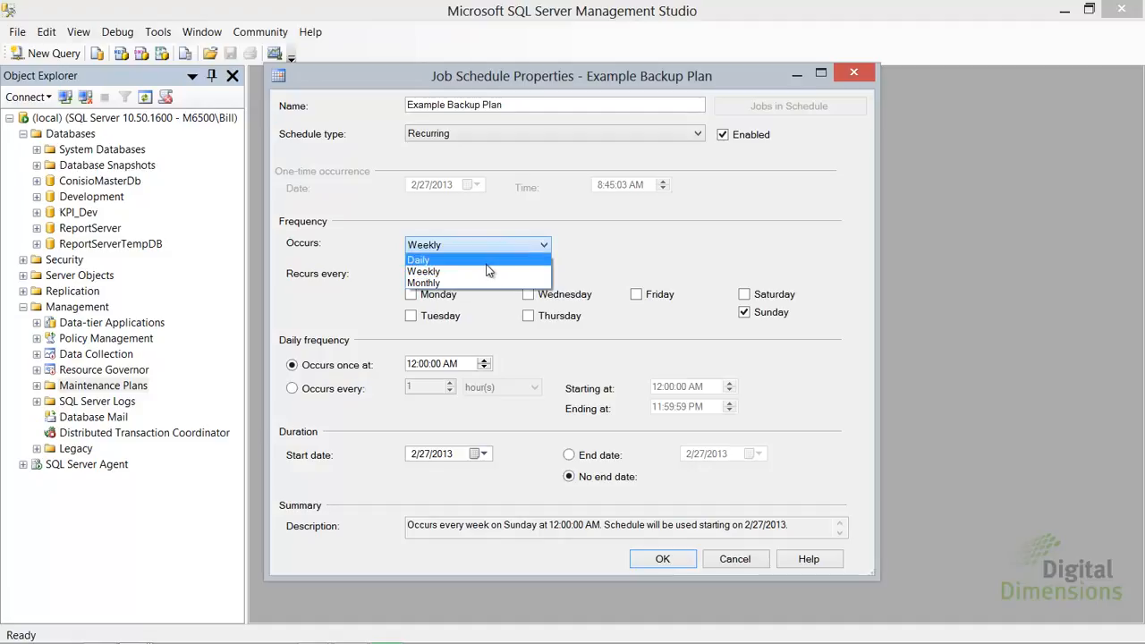
{"action": "left_click", "coordinate": [488, 263]}
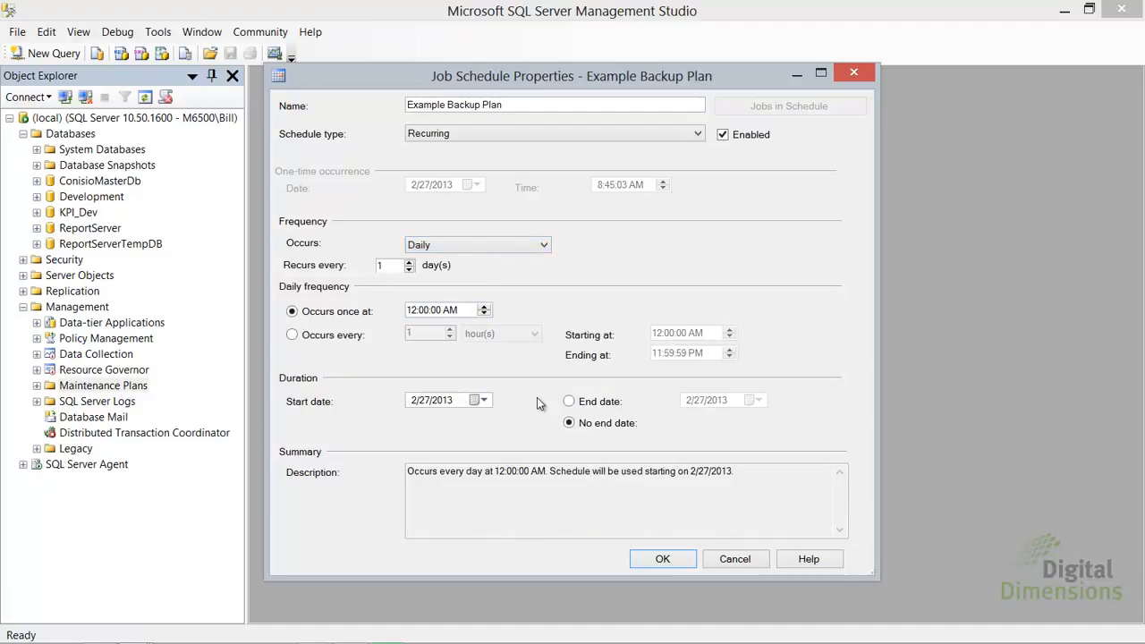
{"action": "left_click", "coordinate": [662, 561]}
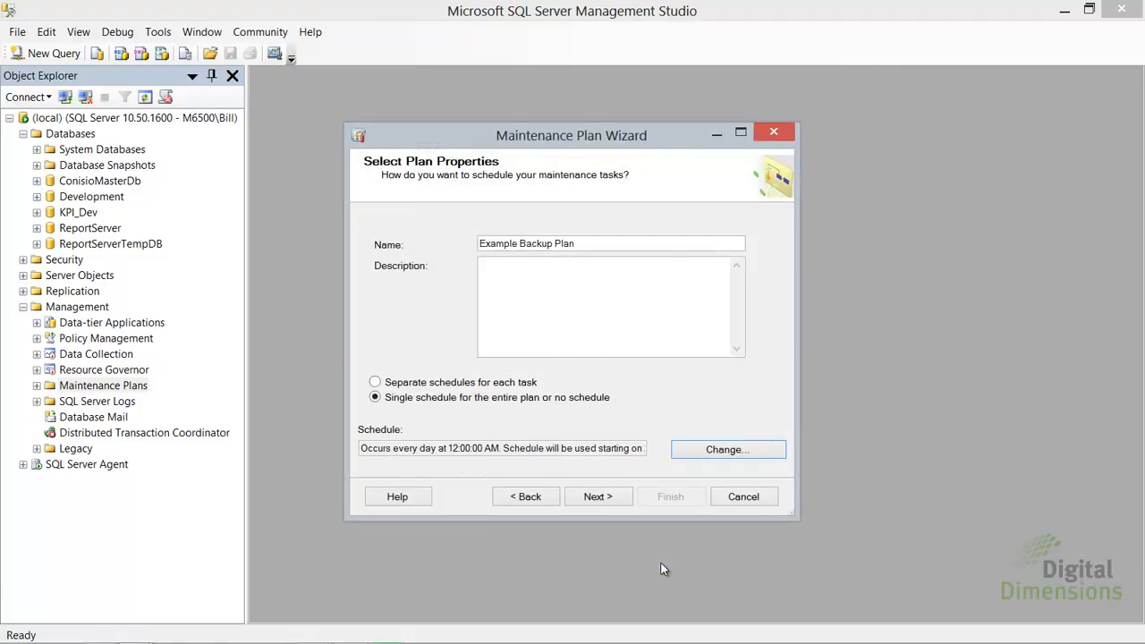
{"action": "left_click", "coordinate": [598, 497]}
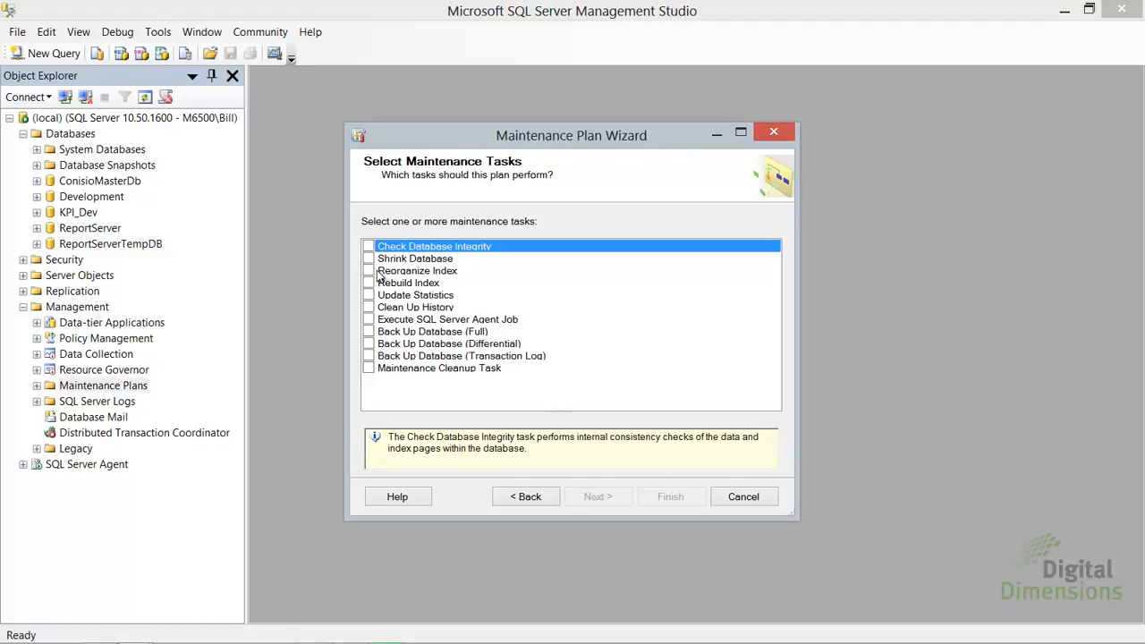
- Include the Back Up Database (Full), Back Up Database (Transaction Log), Rebuild Index and Shrink Database tasks in the plan
{"action": "left_click", "coordinate": [369, 332]}
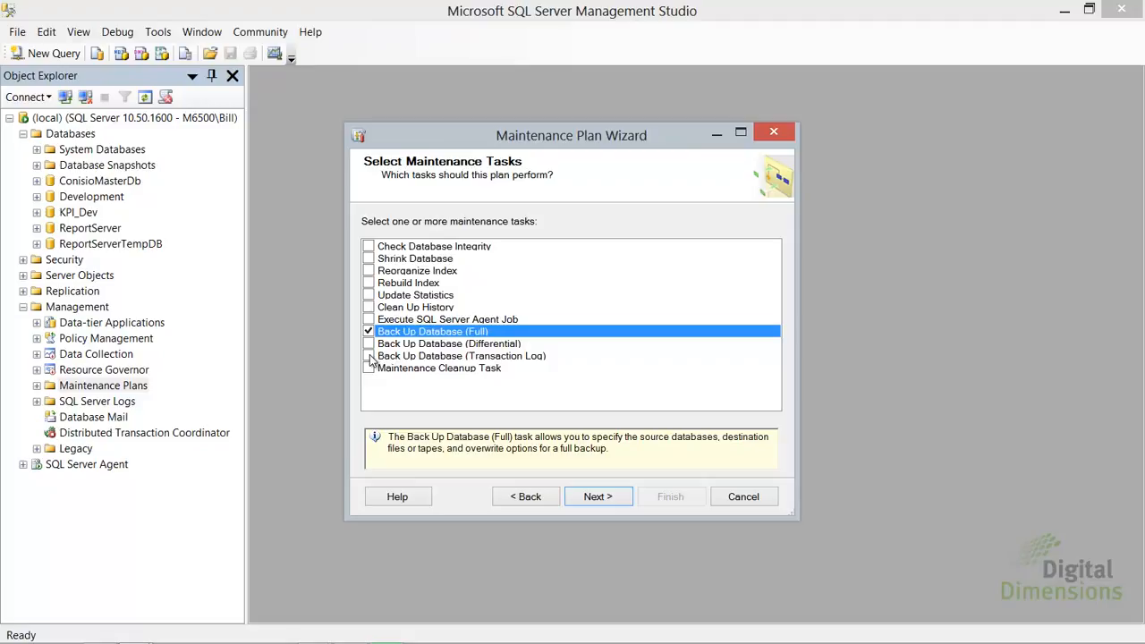
{"action": "left_click", "coordinate": [369, 356]}
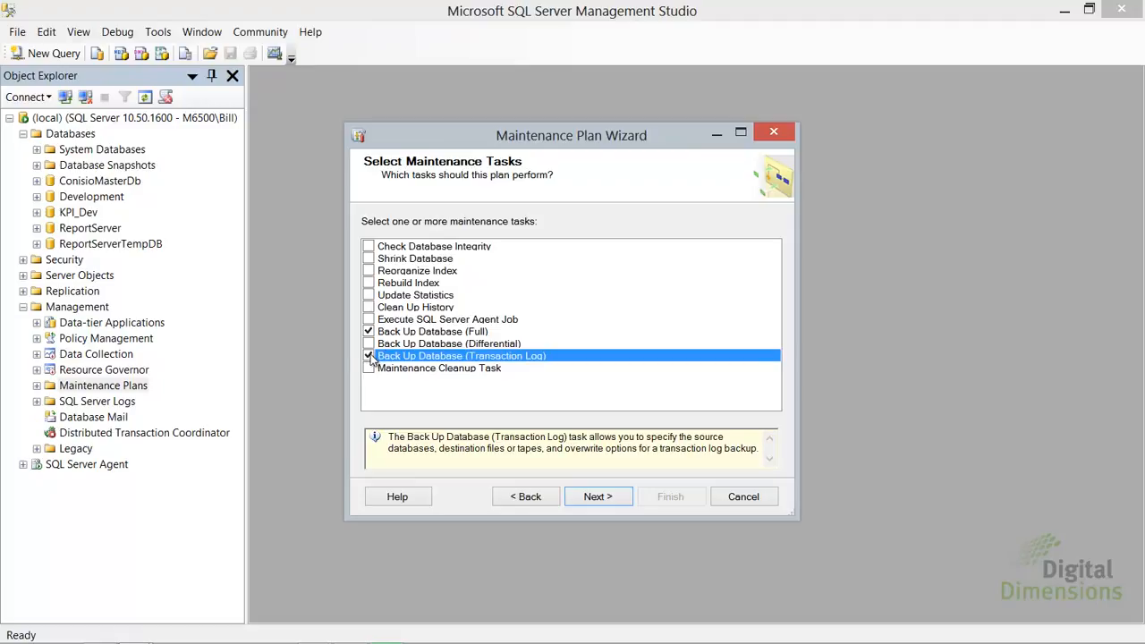
{"action": "left_click", "coordinate": [369, 284]}
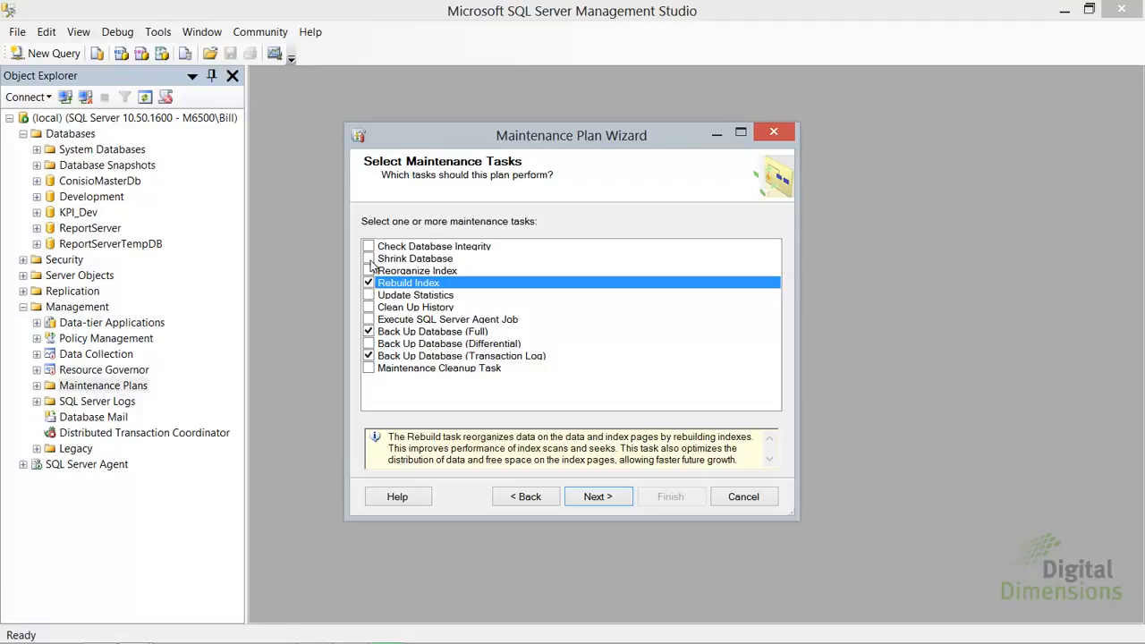
{"action": "left_click", "coordinate": [369, 259]}
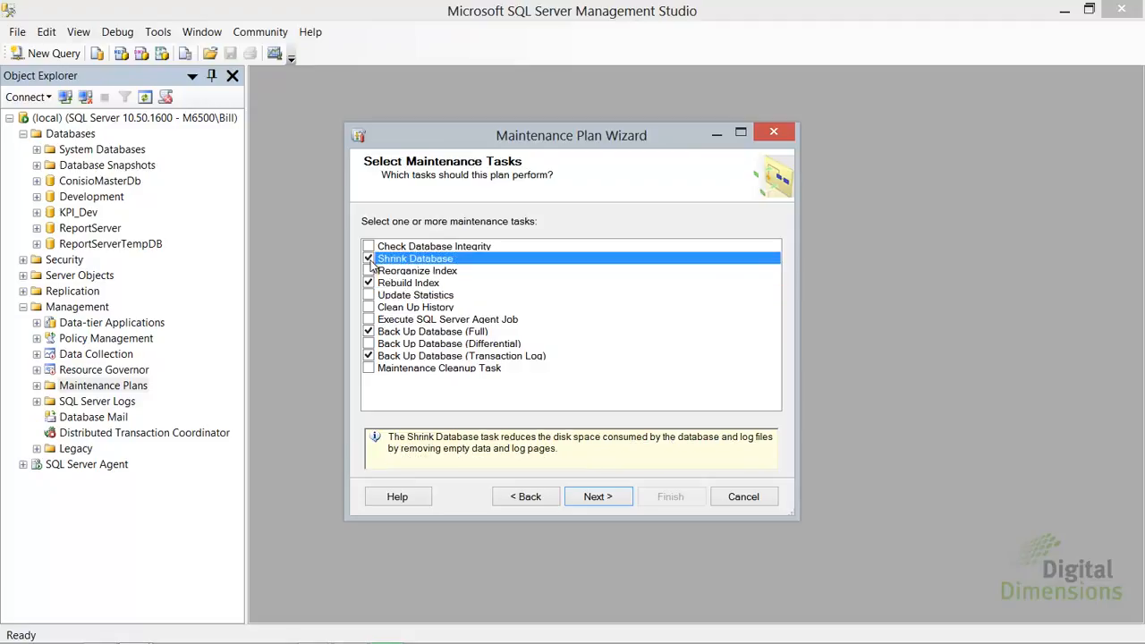
{"action": "left_click", "coordinate": [599, 499]}
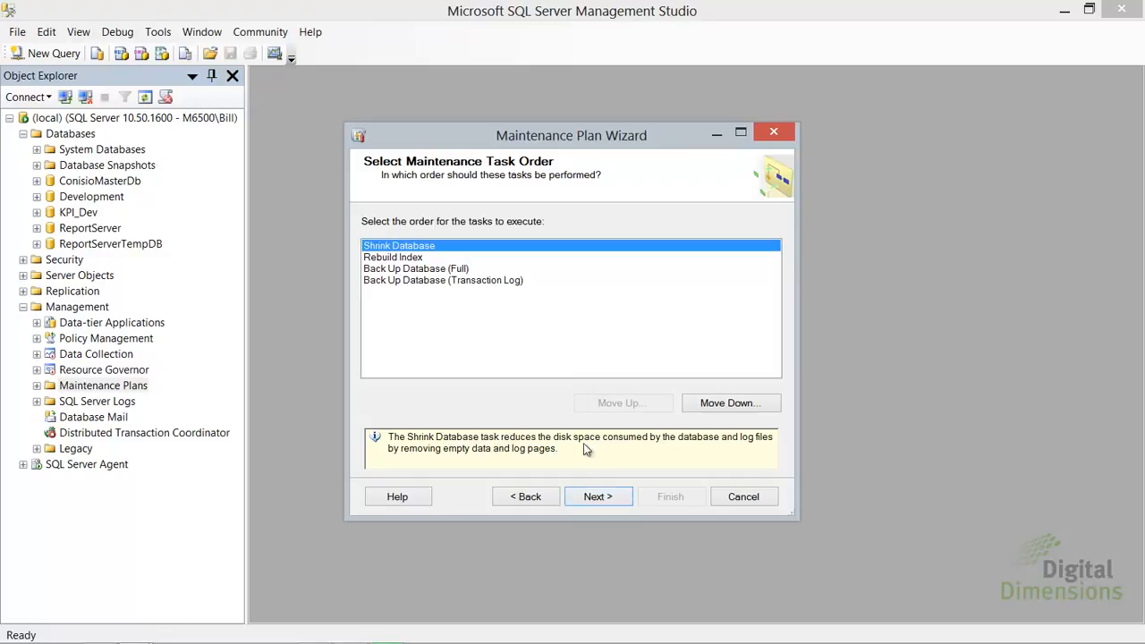
- Order the tasks so the full backup runs first and the transaction log backup second, ahead of Shrink Database and Rebuild Index
{"action": "left_click", "coordinate": [418, 271]}
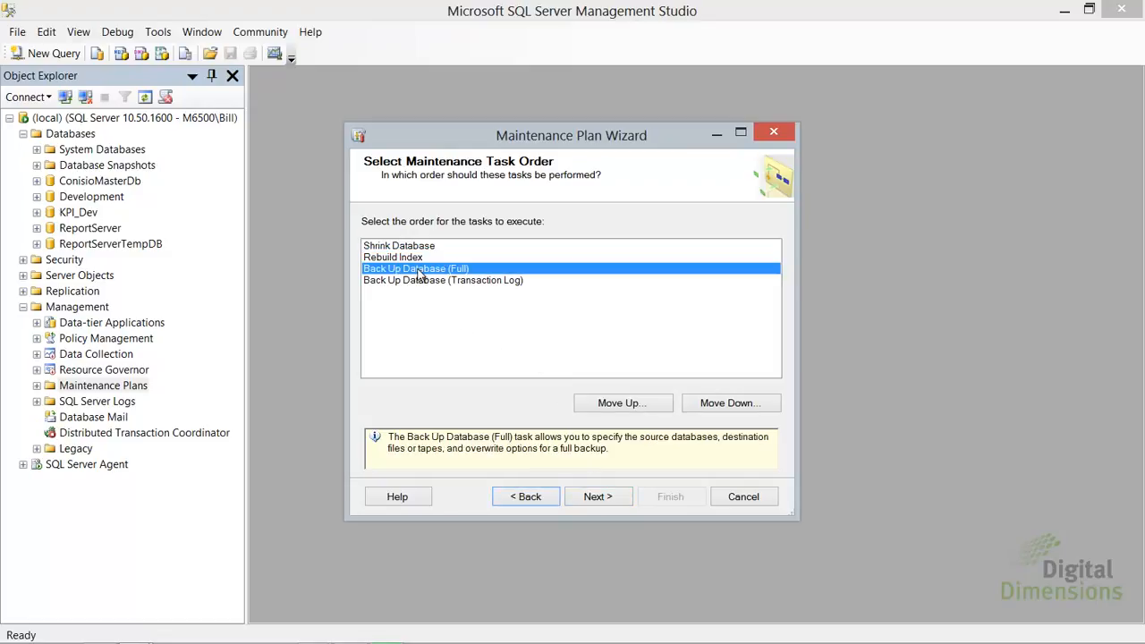
{"action": "left_click", "coordinate": [615, 403]}
{"action": "left_click", "coordinate": [615, 403]}
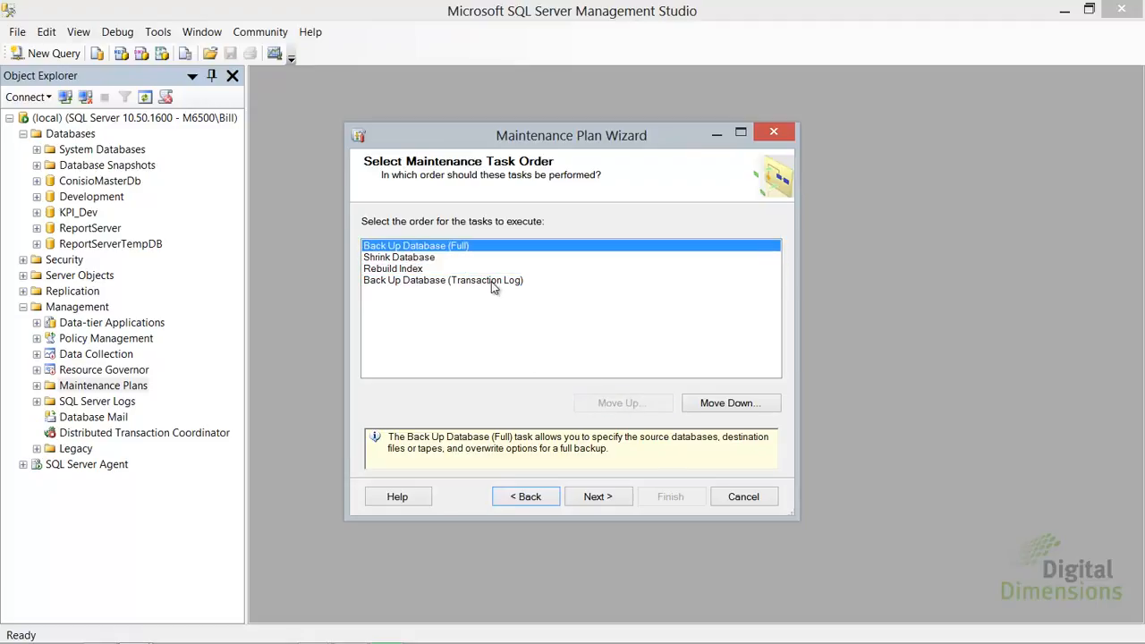
{"action": "left_click", "coordinate": [492, 281]}
{"action": "left_click", "coordinate": [624, 404]}
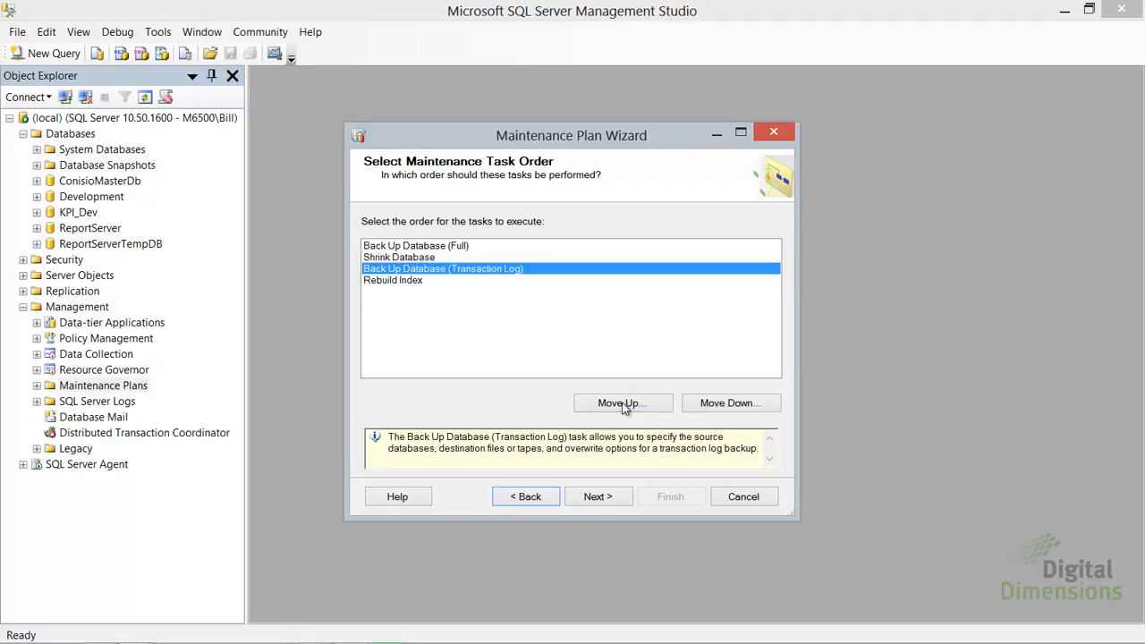
{"action": "left_click", "coordinate": [624, 403]}
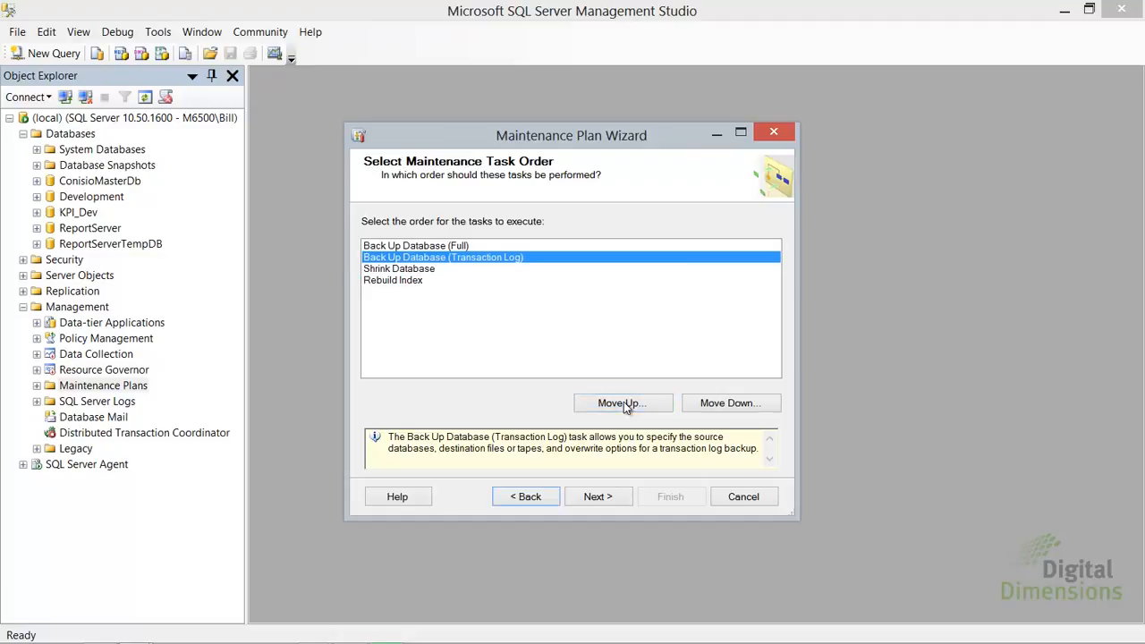
{"action": "left_click", "coordinate": [424, 272]}
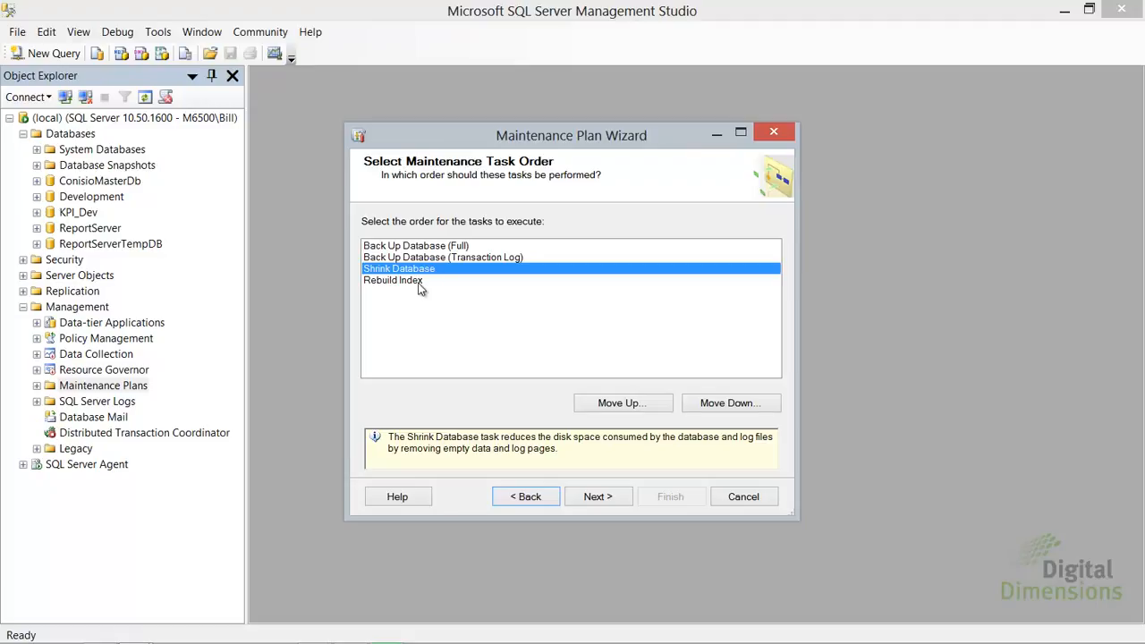
{"action": "left_click", "coordinate": [596, 496]}
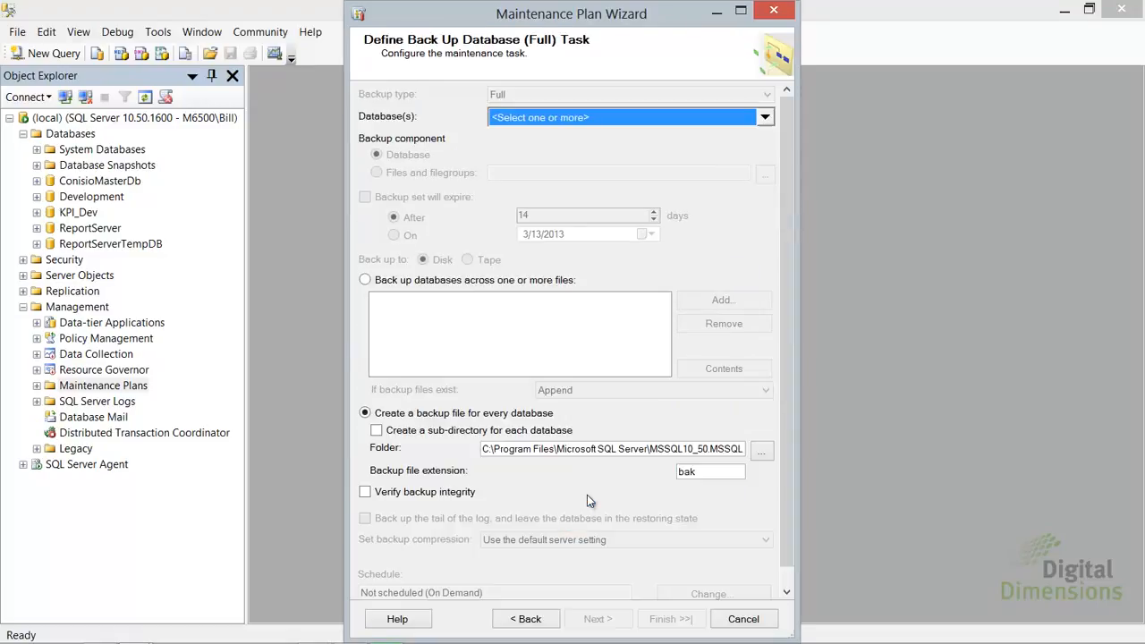
- Set the full backup task to cover ConisioMasterDb and Development, creating a sub-directory for each database
{"action": "left_click", "coordinate": [551, 118]}
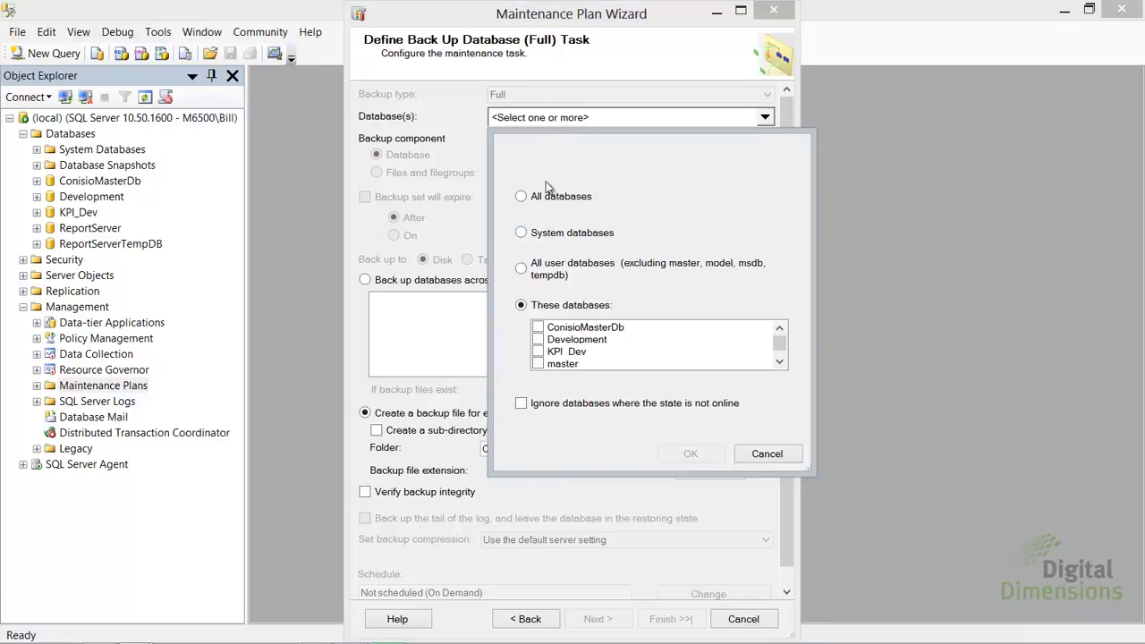
{"action": "left_click", "coordinate": [539, 330]}
{"action": "left_click", "coordinate": [539, 330]}
{"action": "left_click", "coordinate": [539, 340]}
{"action": "left_click", "coordinate": [539, 340]}
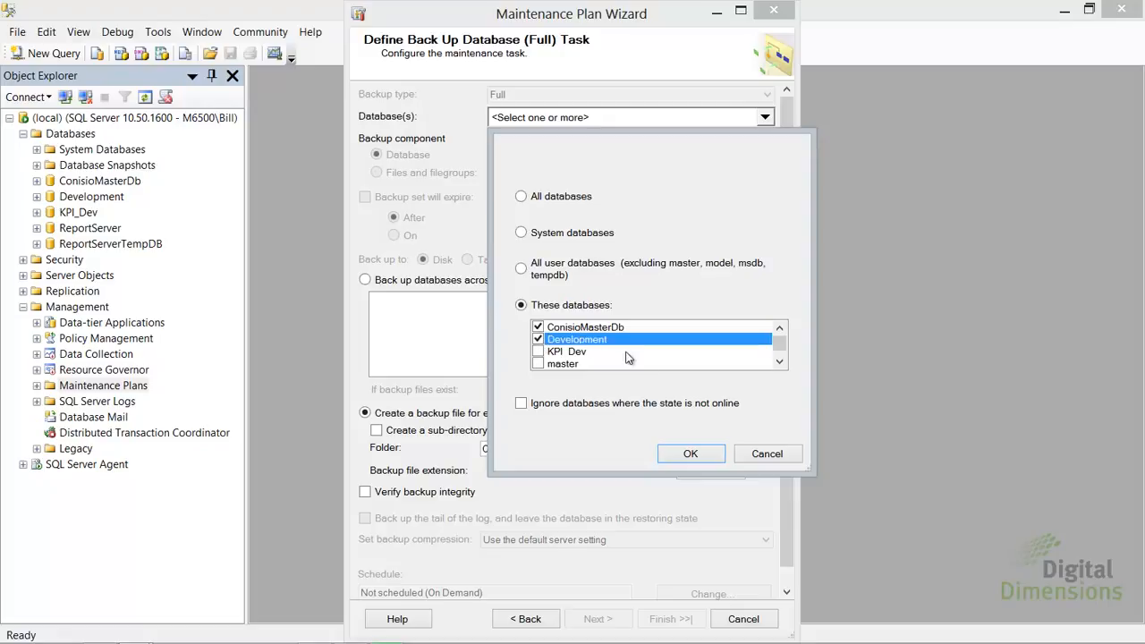
{"action": "left_click", "coordinate": [688, 453]}
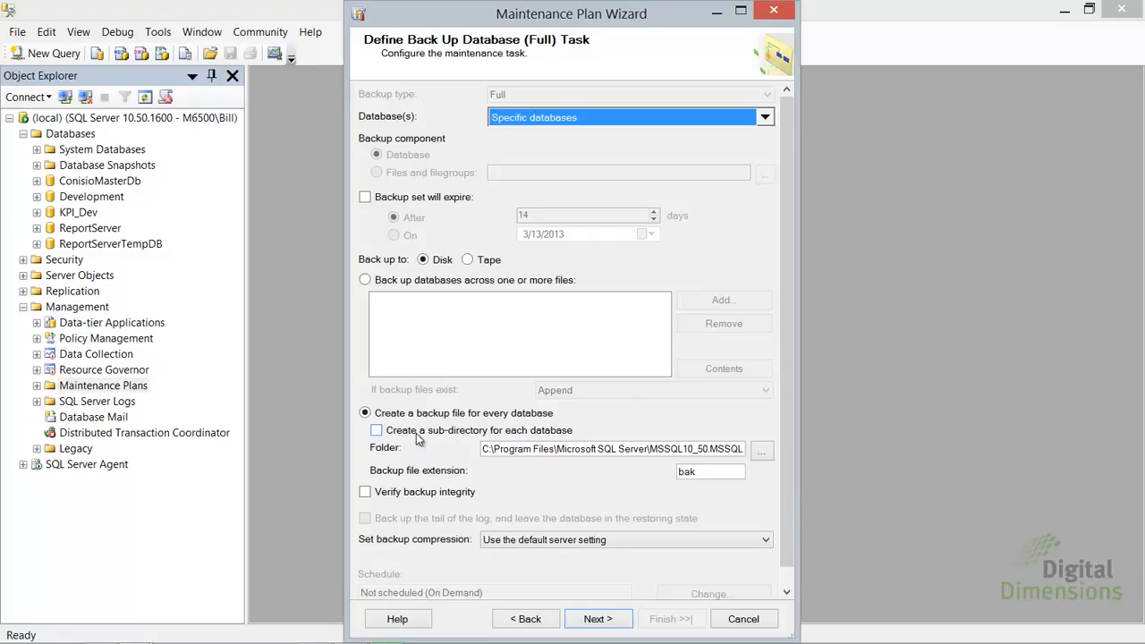
{"action": "left_click", "coordinate": [377, 430]}
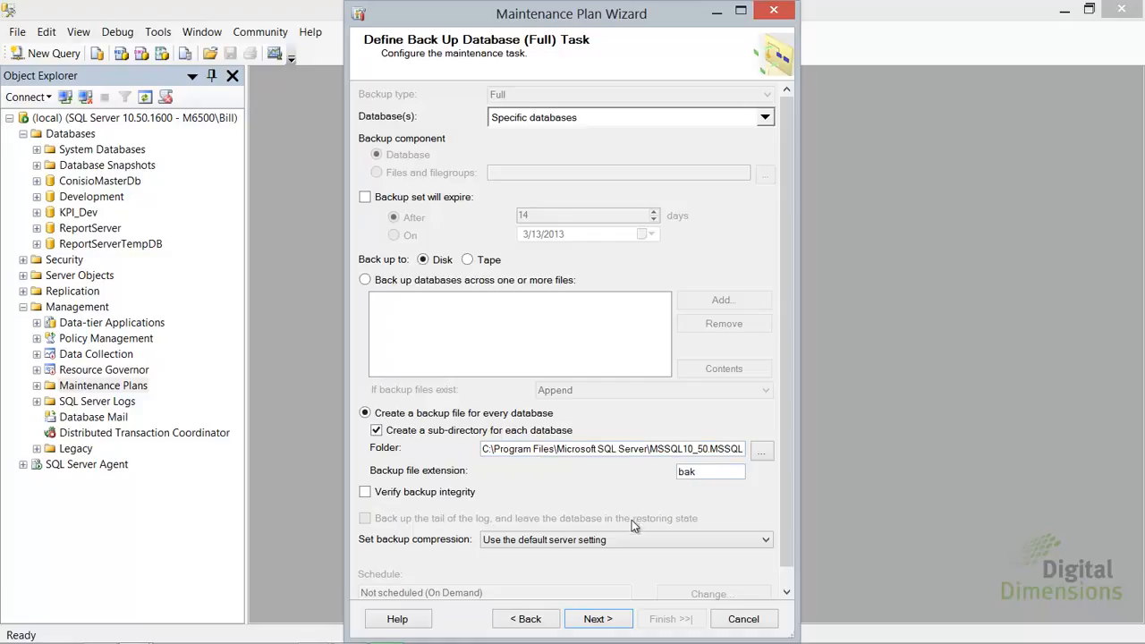
{"action": "left_click", "coordinate": [596, 619]}
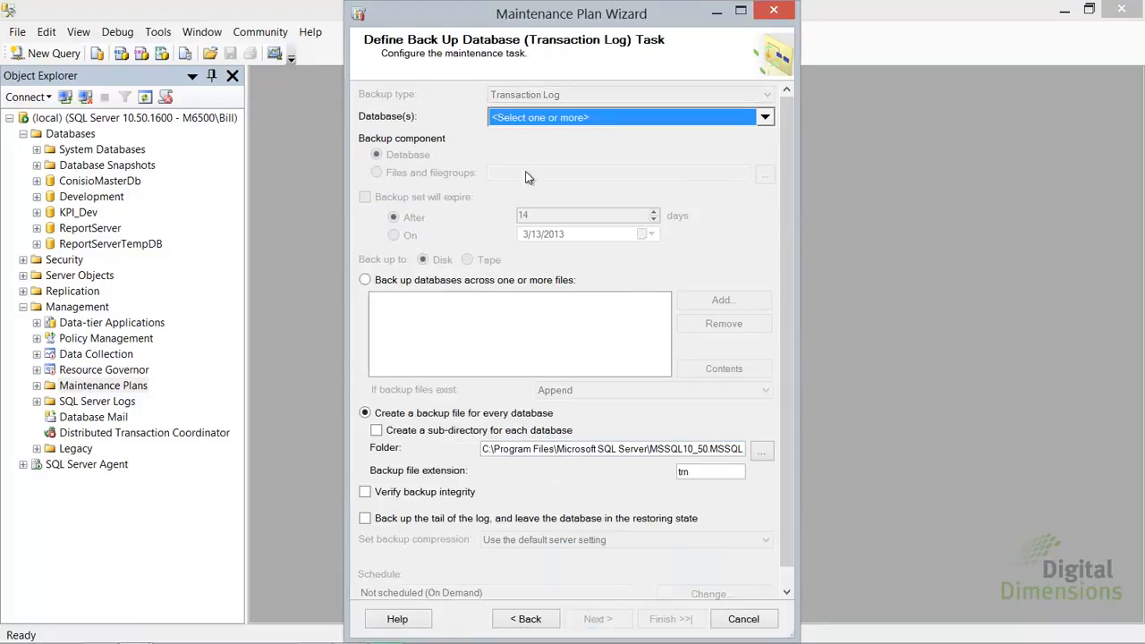
- Set the transaction log backup task to cover the Development database, creating a sub-directory for each database
{"action": "left_click", "coordinate": [519, 122]}
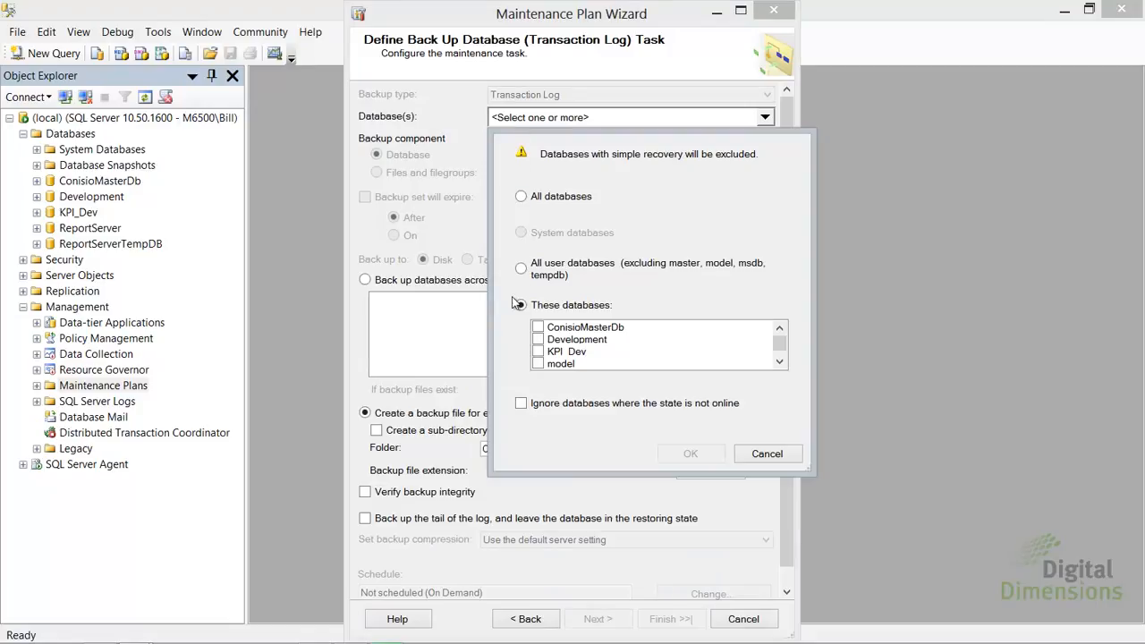
{"action": "left_click", "coordinate": [537, 340]}
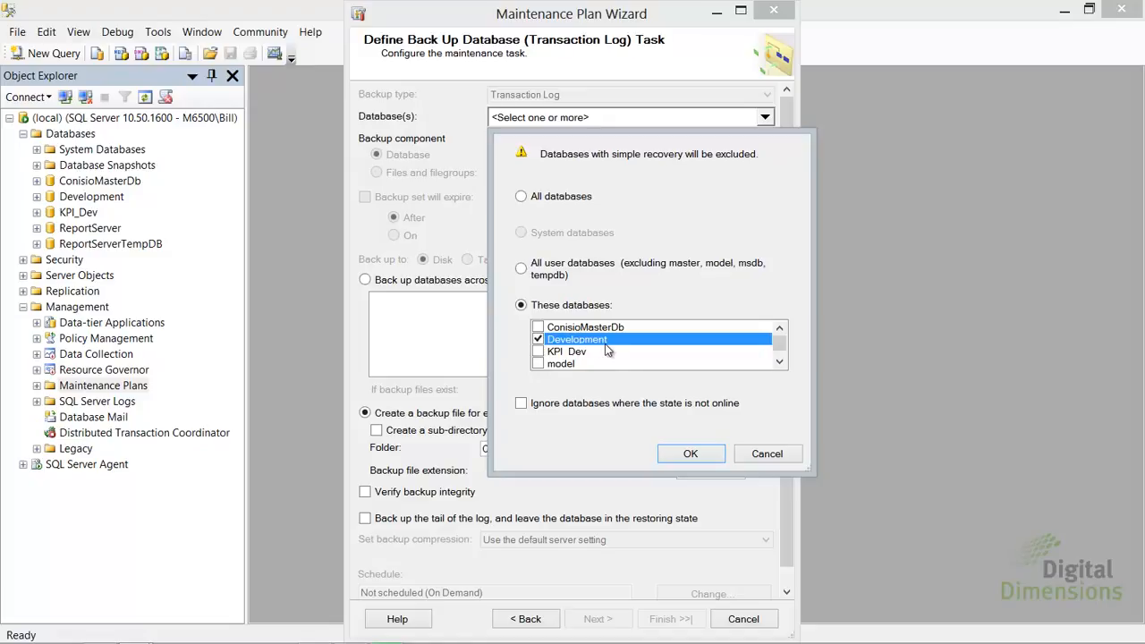
{"action": "left_click", "coordinate": [689, 455]}
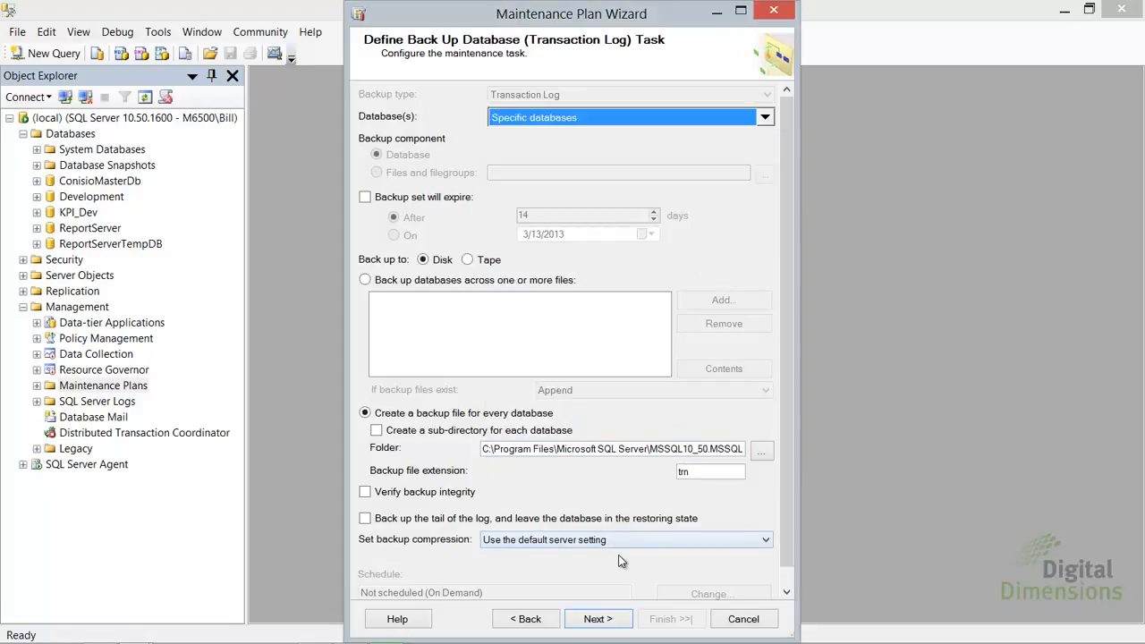
{"action": "left_click", "coordinate": [554, 435]}
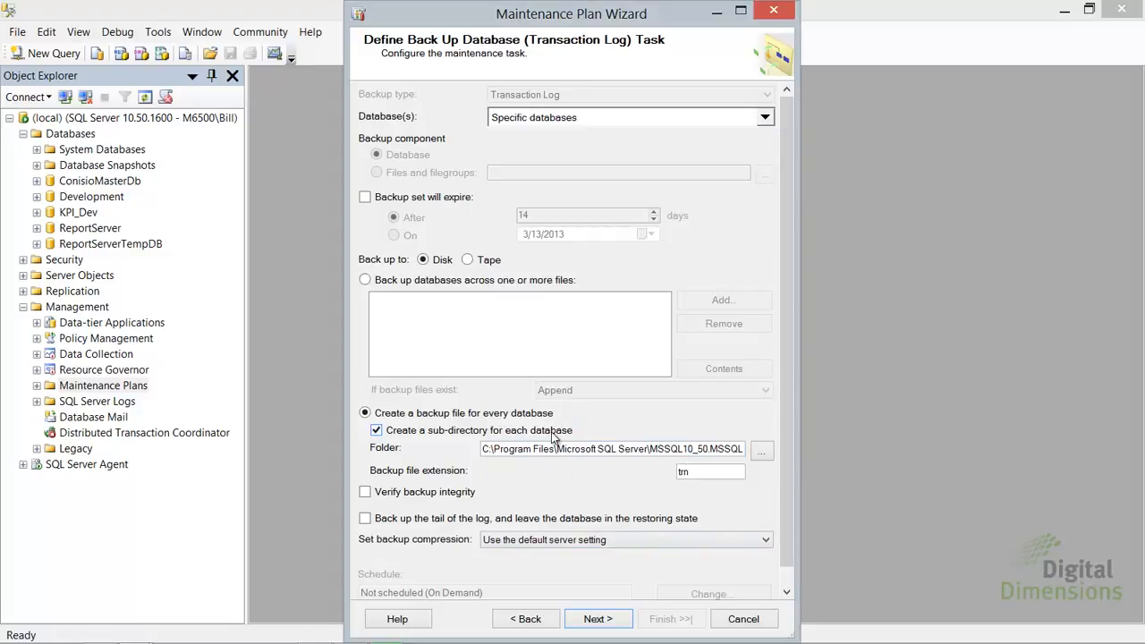
{"action": "left_click", "coordinate": [597, 619]}
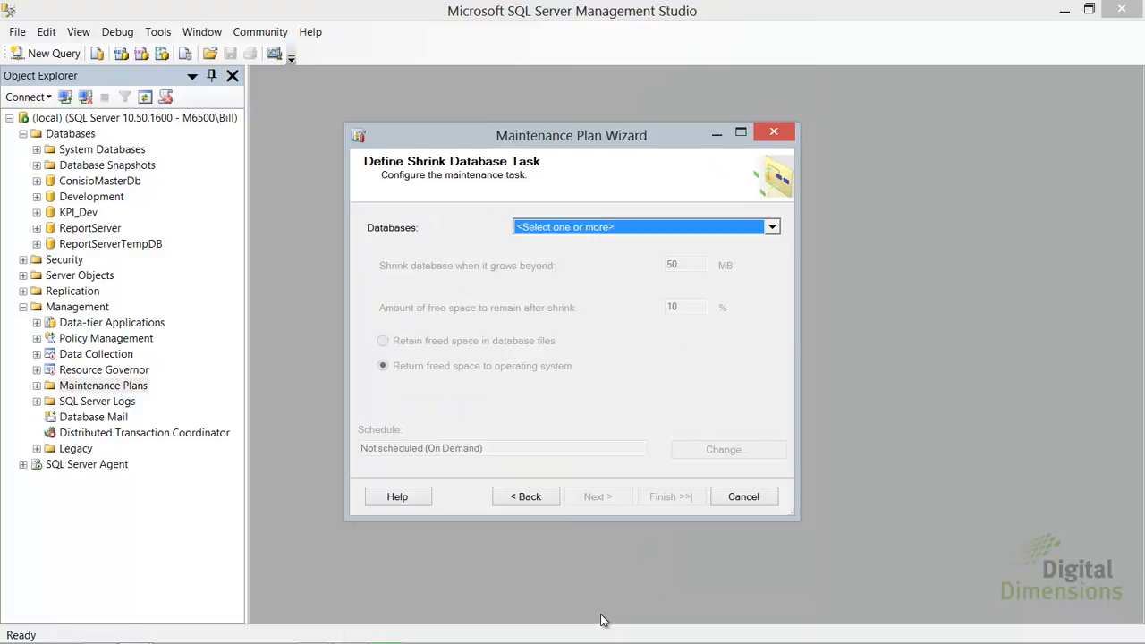
- Set the Shrink Database task to cover the Development database and accept its default shrink options
{"action": "left_click", "coordinate": [570, 228]}
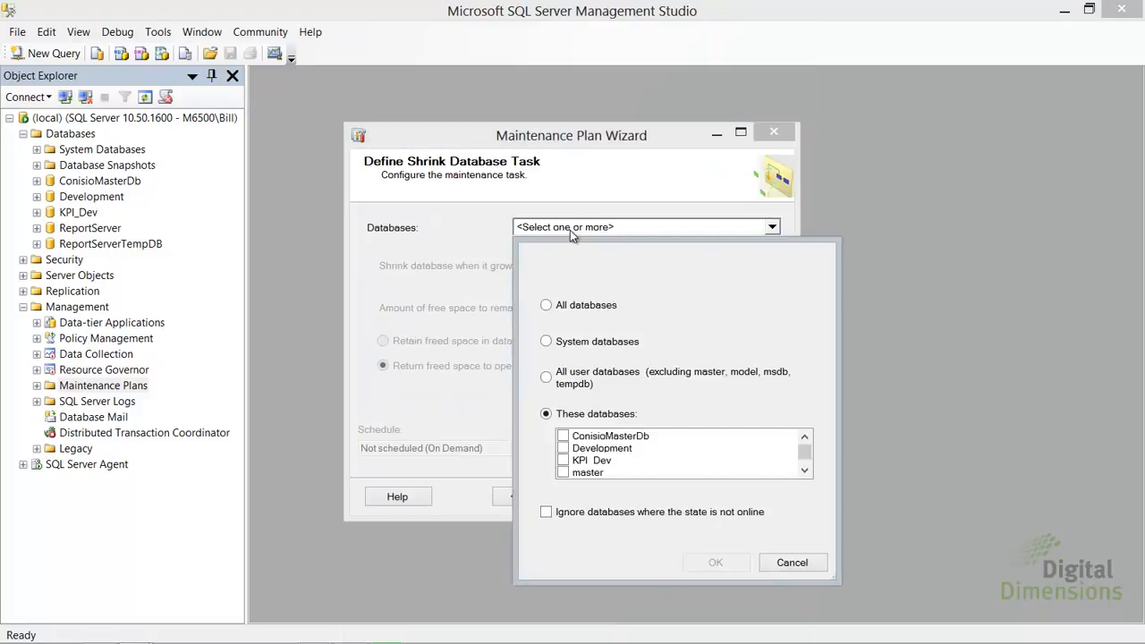
{"action": "left_click", "coordinate": [563, 449]}
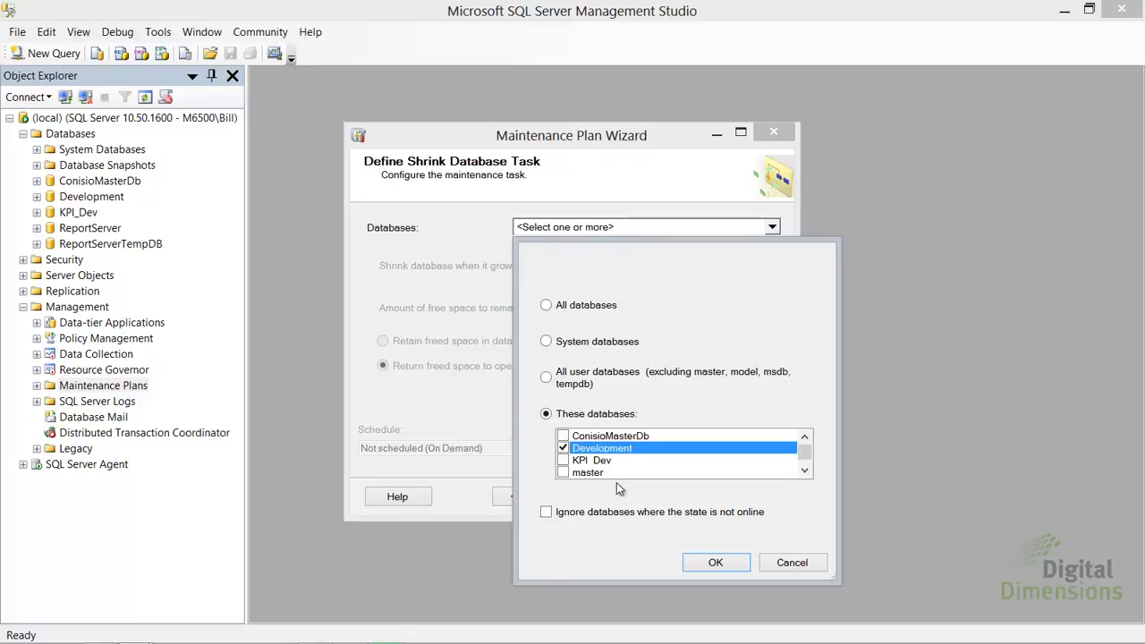
{"action": "left_click", "coordinate": [705, 563]}
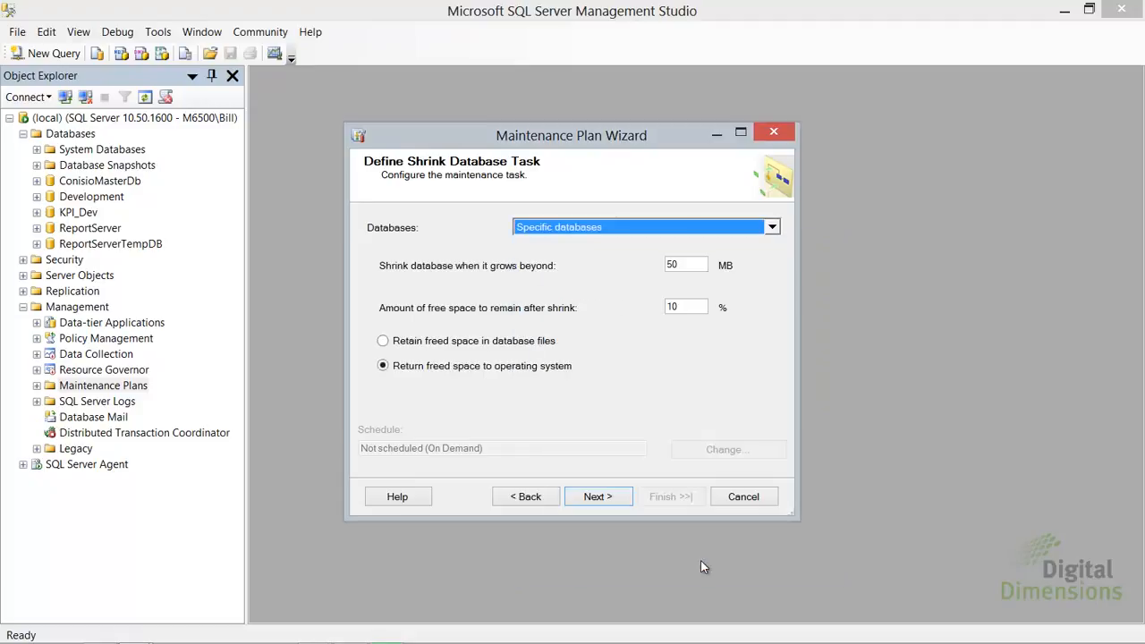
{"action": "left_click", "coordinate": [594, 498]}
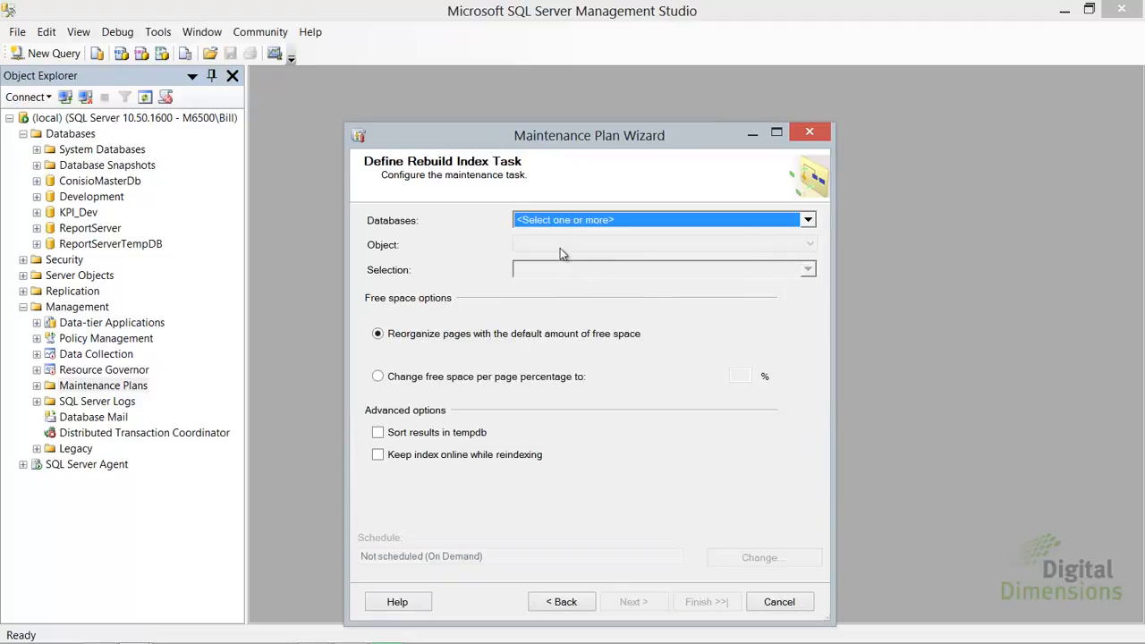
- Set the Rebuild Index task to cover the Development database, keeping the default free space and advanced options
{"action": "left_click", "coordinate": [558, 225]}
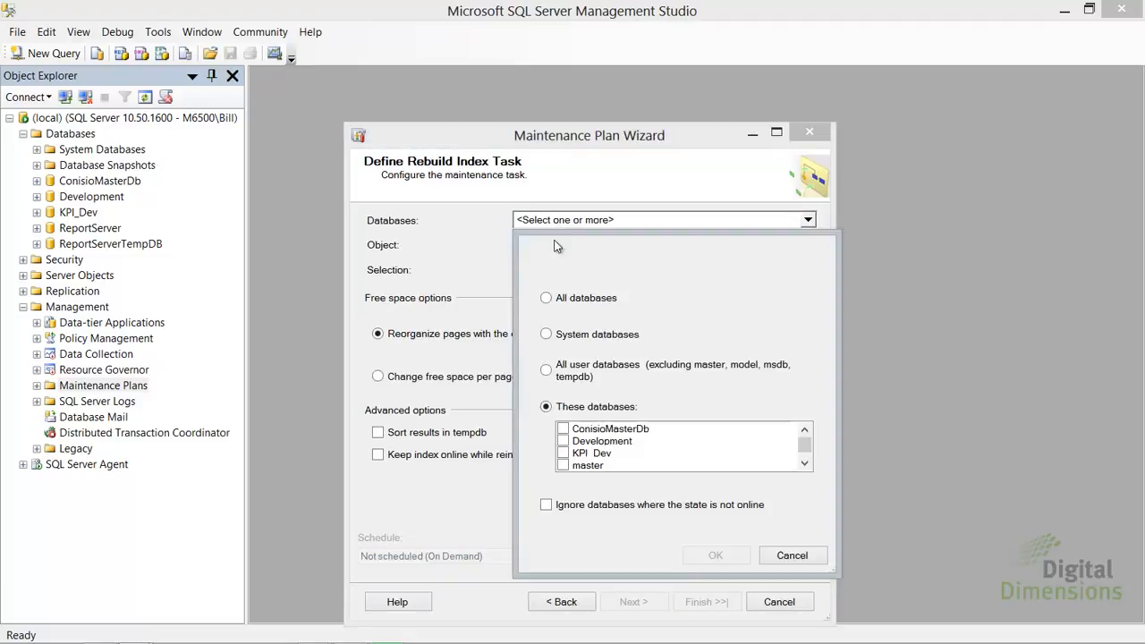
{"action": "left_click", "coordinate": [563, 441]}
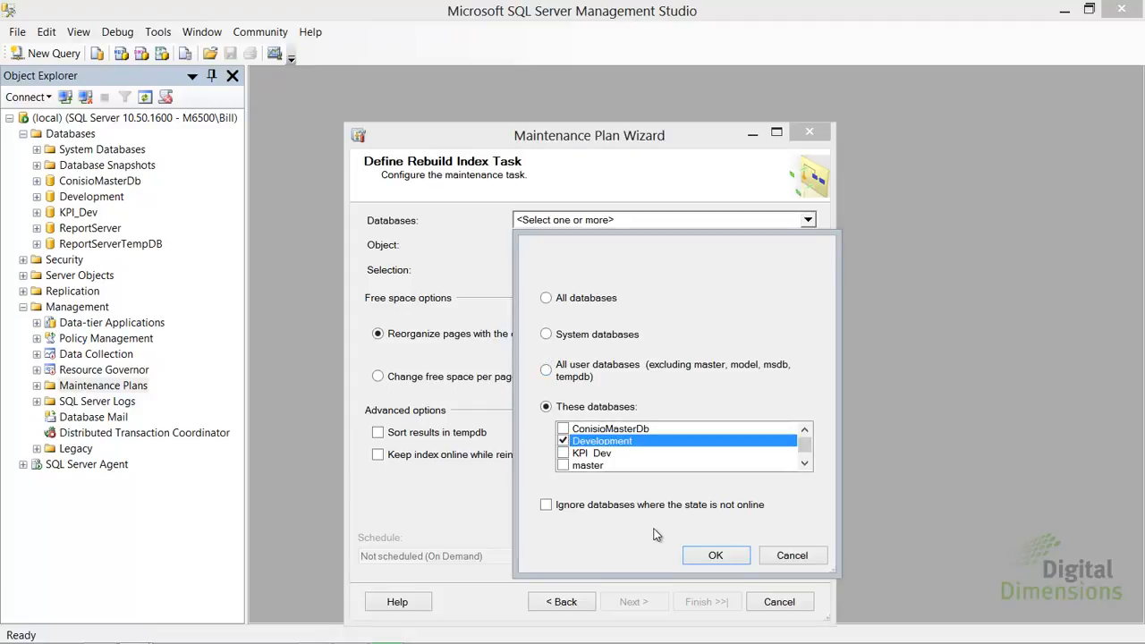
{"action": "left_click", "coordinate": [716, 558]}
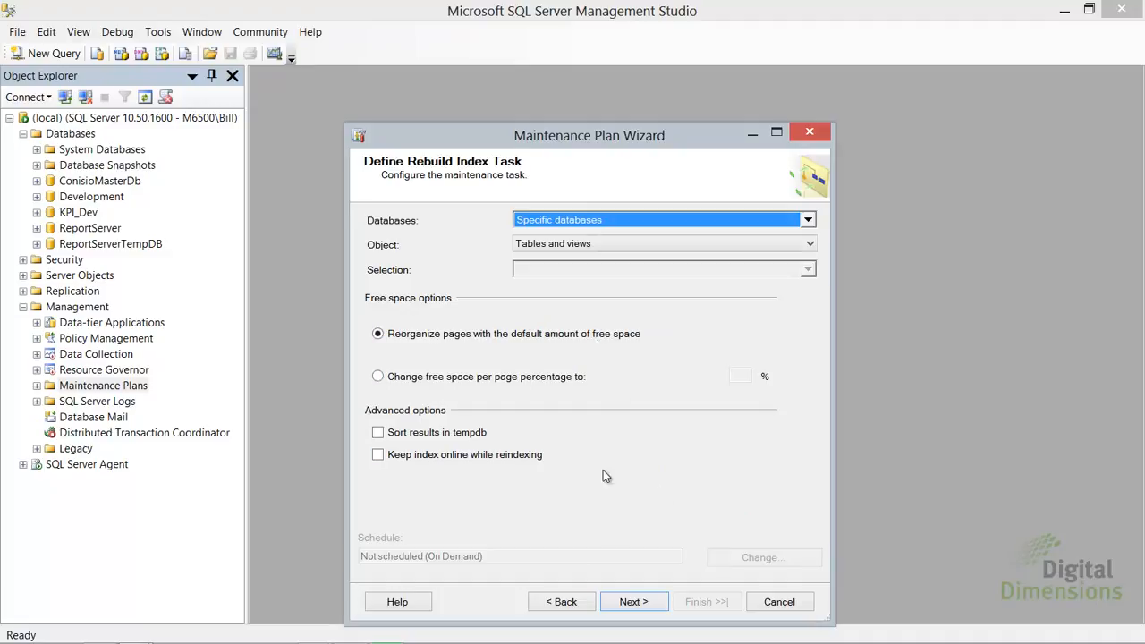
{"action": "left_click", "coordinate": [633, 602]}
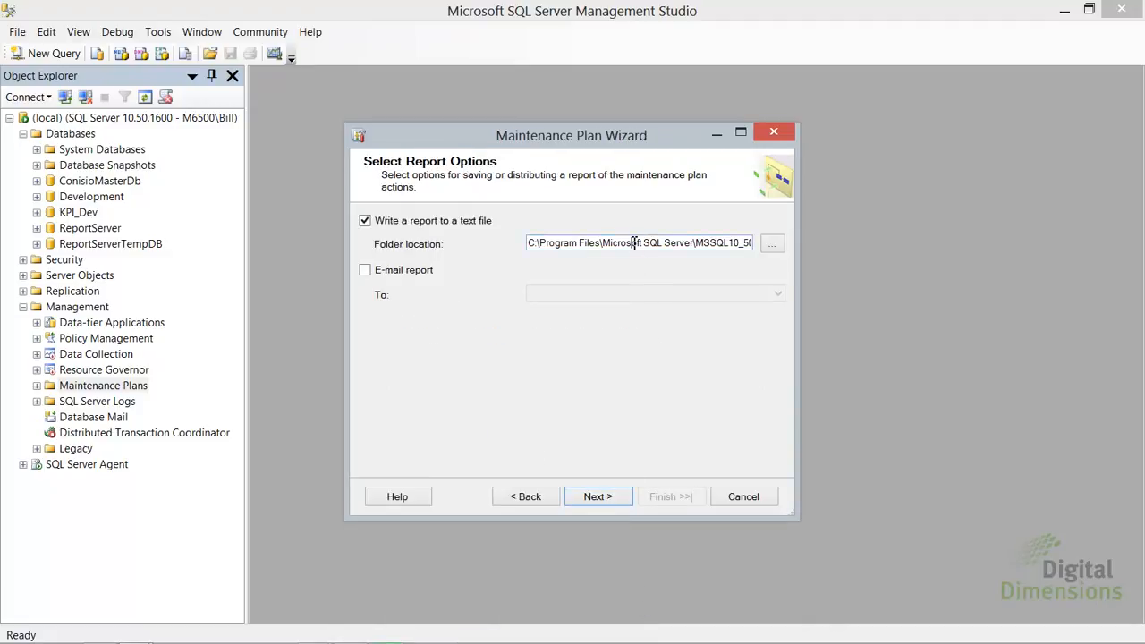
- Save the maintenance plan's text report to the C:\Temp folder and accept the report options
{"action": "left_click", "coordinate": [770, 241]}
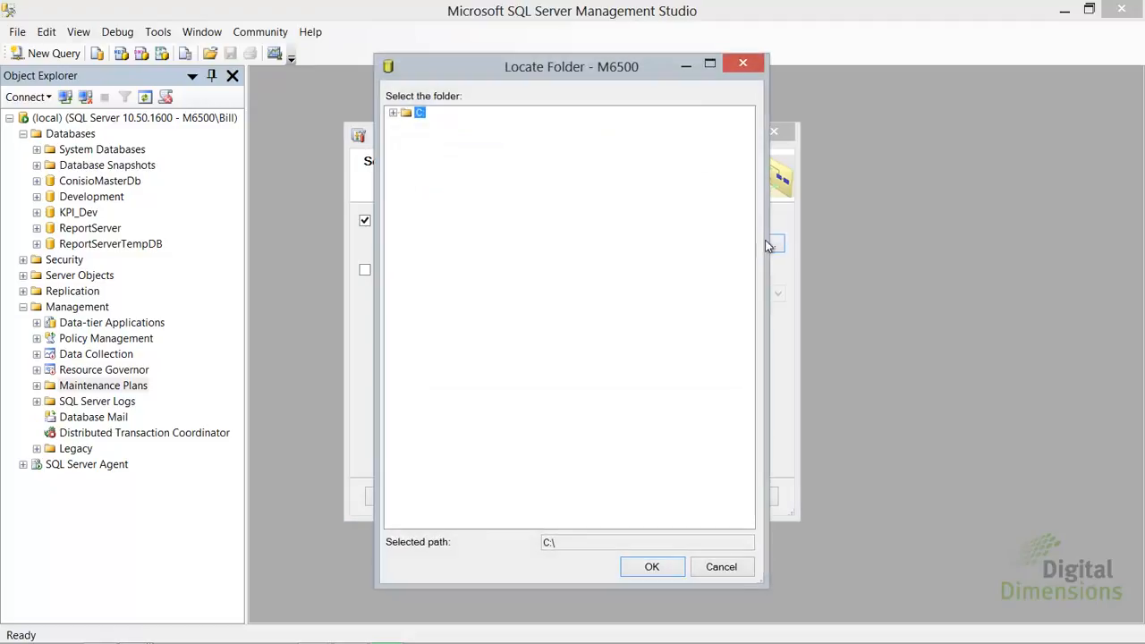
{"action": "left_click", "coordinate": [394, 113]}
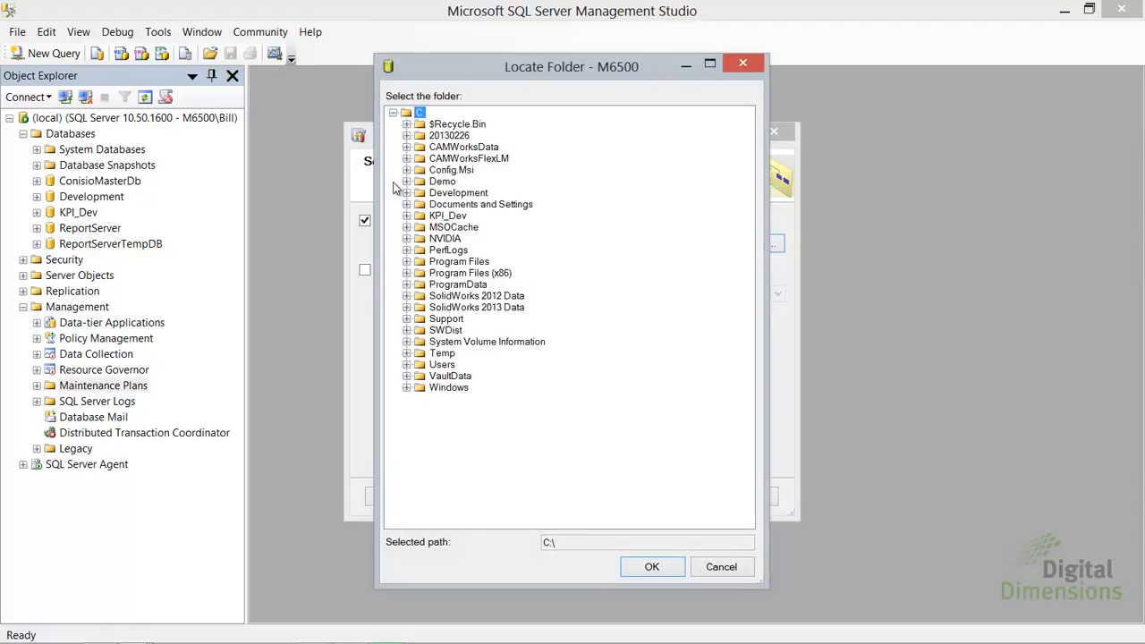
{"action": "left_click", "coordinate": [407, 353]}
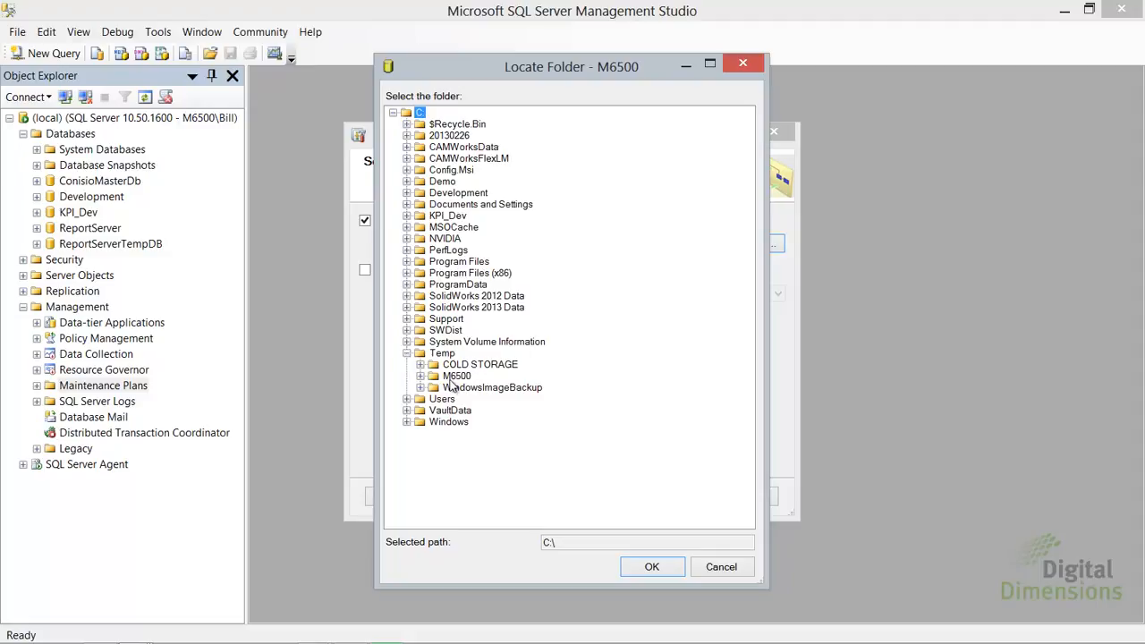
{"action": "left_click", "coordinate": [447, 354]}
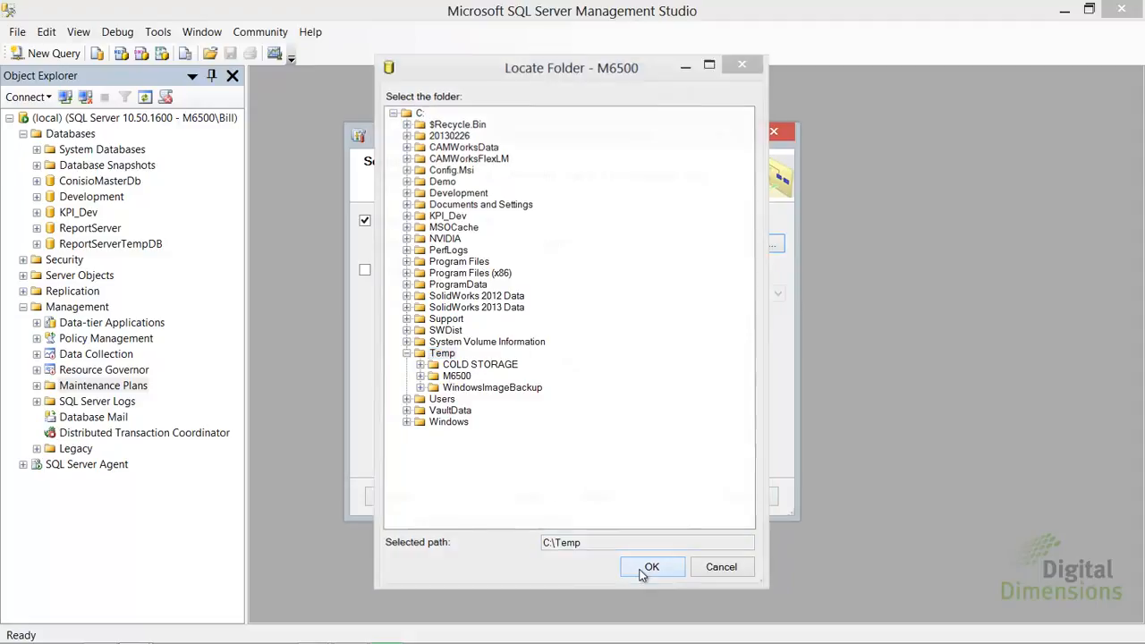
{"action": "left_click", "coordinate": [646, 567]}
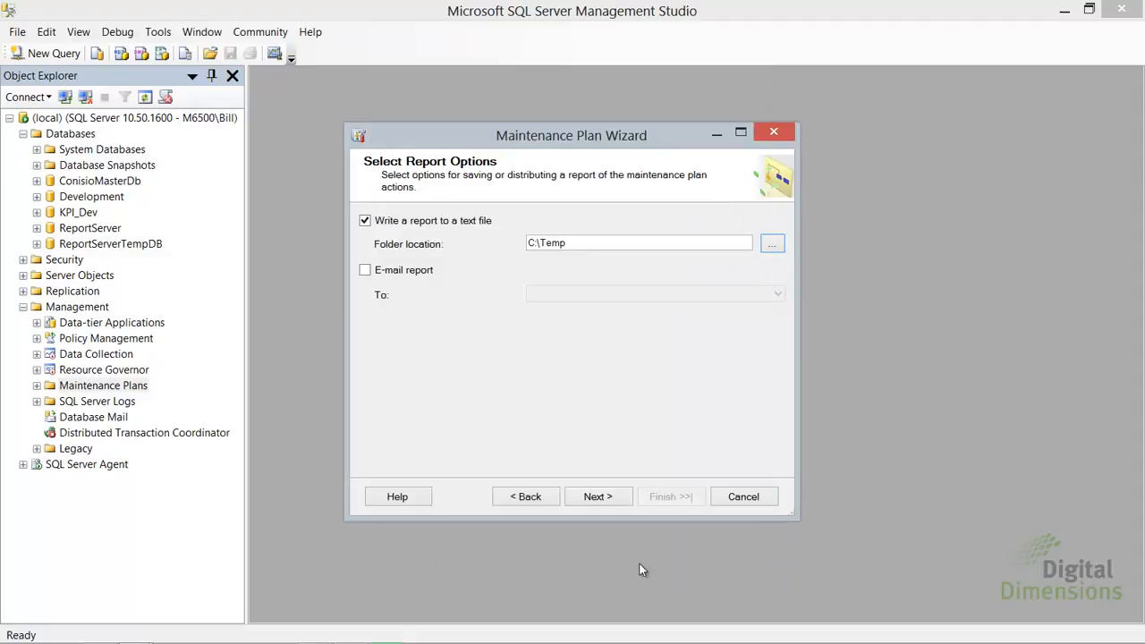
{"action": "left_click", "coordinate": [597, 498]}
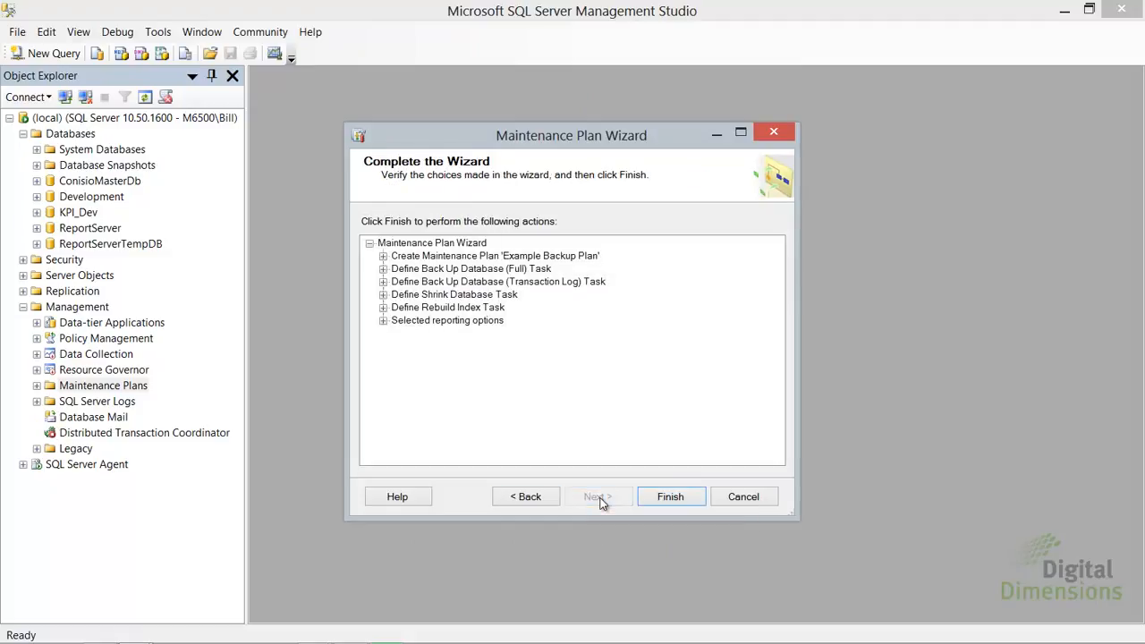
- Check the full backup task in the plan summary, create the maintenance plan and close the wizard
{"action": "left_click", "coordinate": [383, 269]}
{"action": "left_click", "coordinate": [383, 269]}
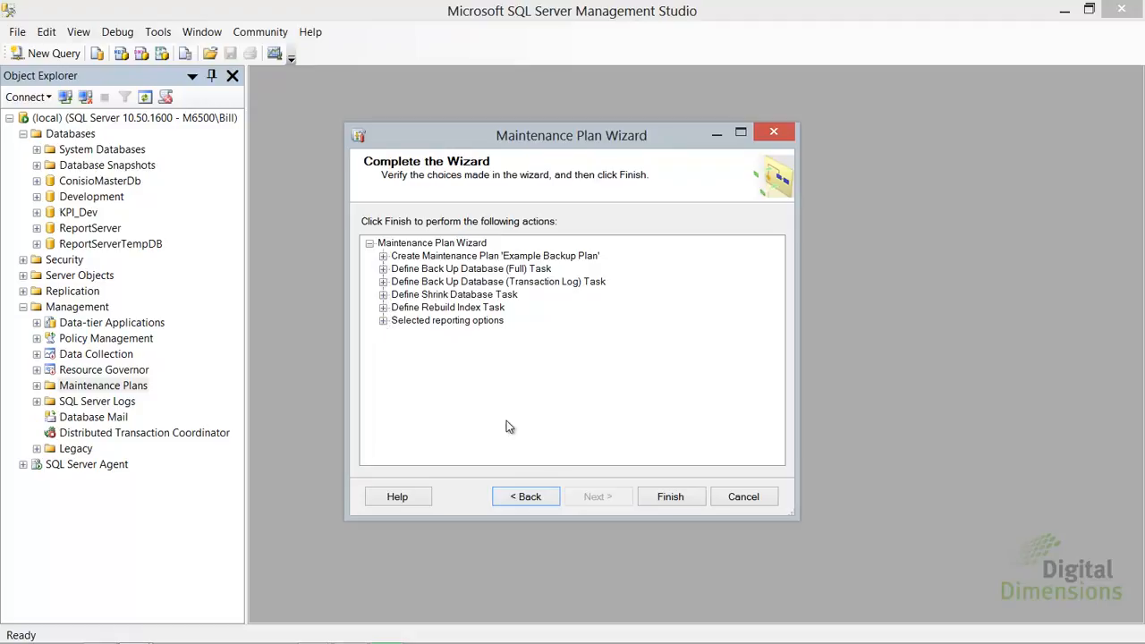
{"action": "left_click", "coordinate": [662, 497]}
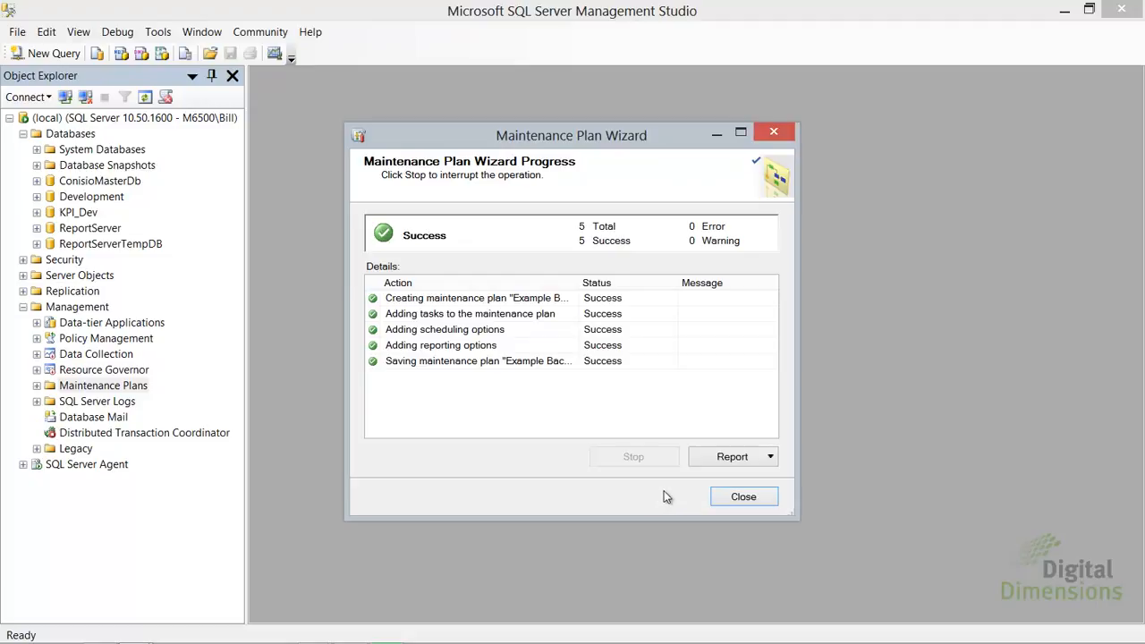
{"action": "left_click", "coordinate": [742, 501]}
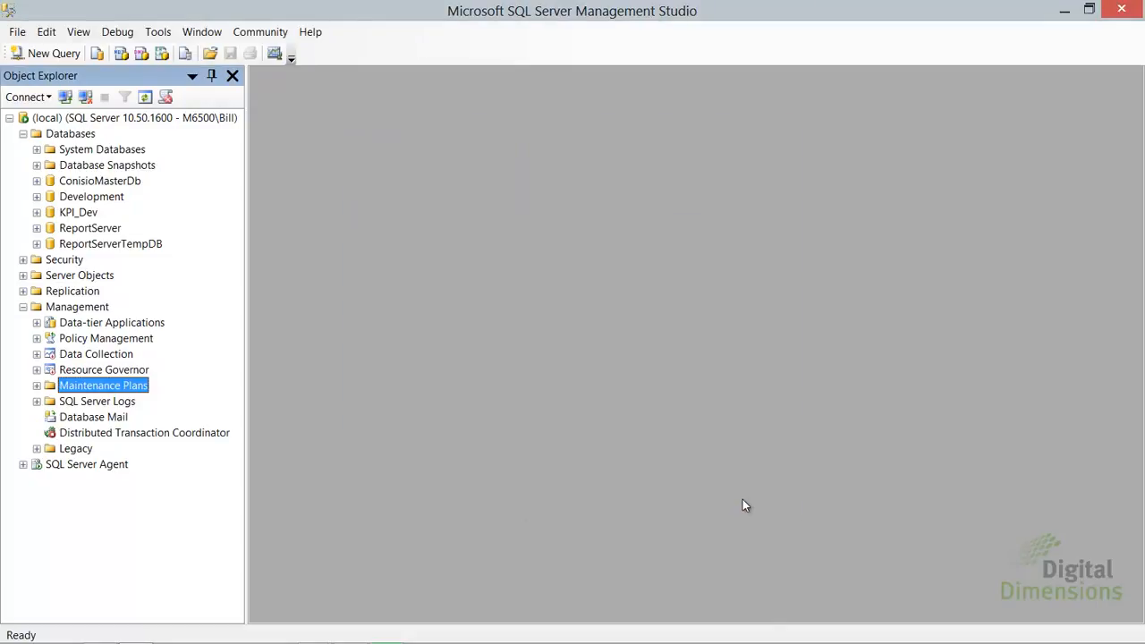
{"action": "key", "text": "alt+Tab"}
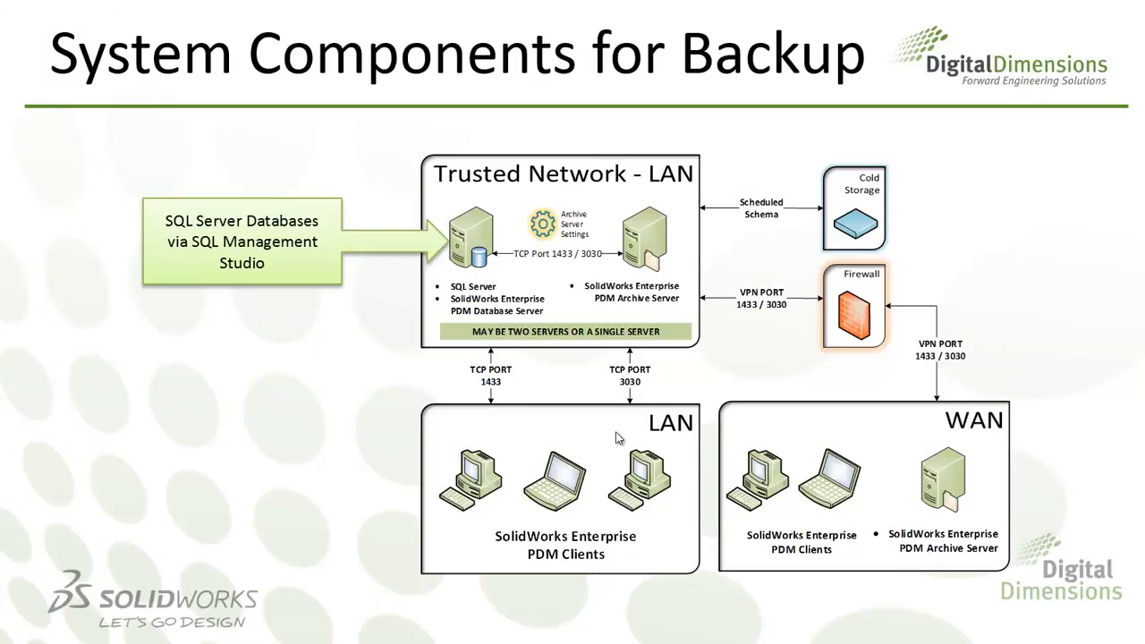
{"action": "left_click", "coordinate": [616, 433]}
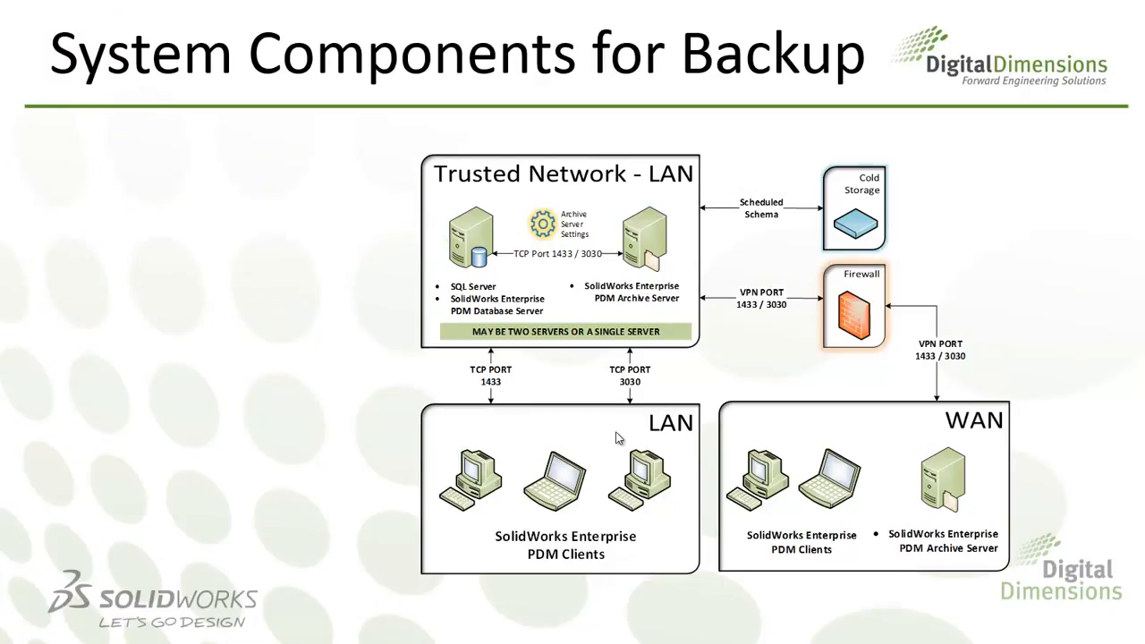
{"action": "left_click", "coordinate": [616, 433]}
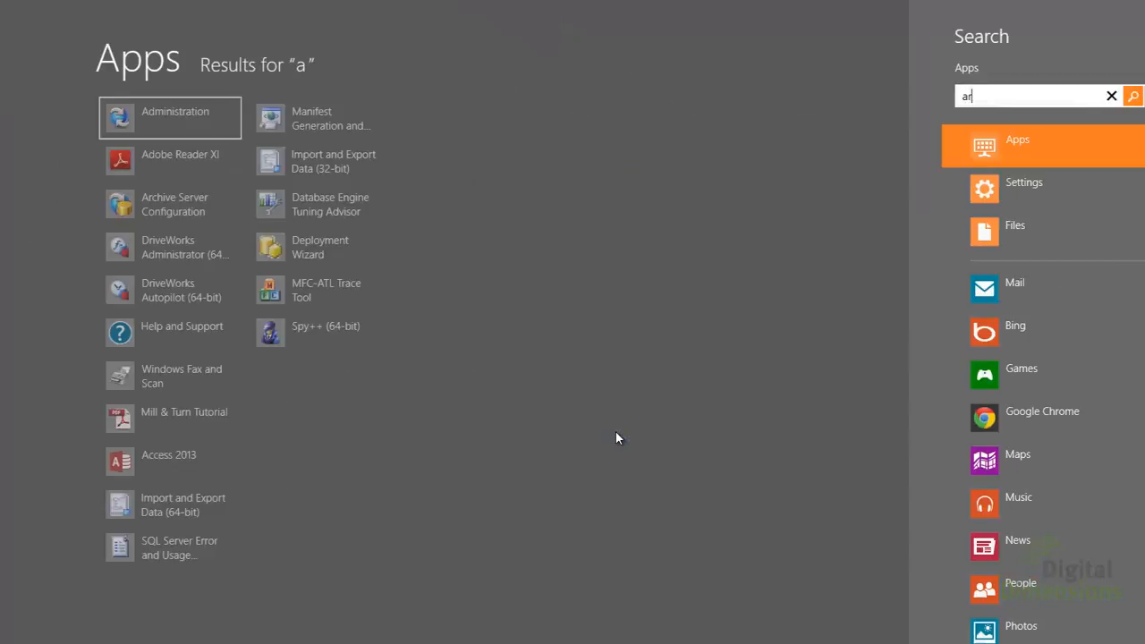
- Find and launch Archive Server Configuration, maximize it and list the vaults under Archives
{"action": "type", "text": "rch"}
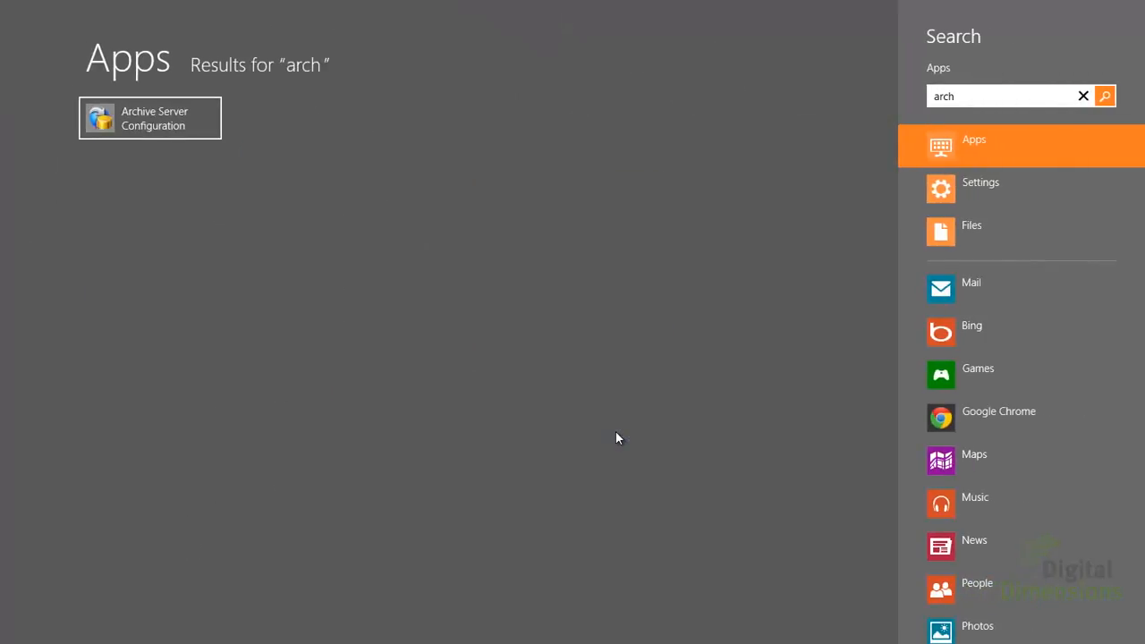
{"action": "left_click", "coordinate": [143, 111]}
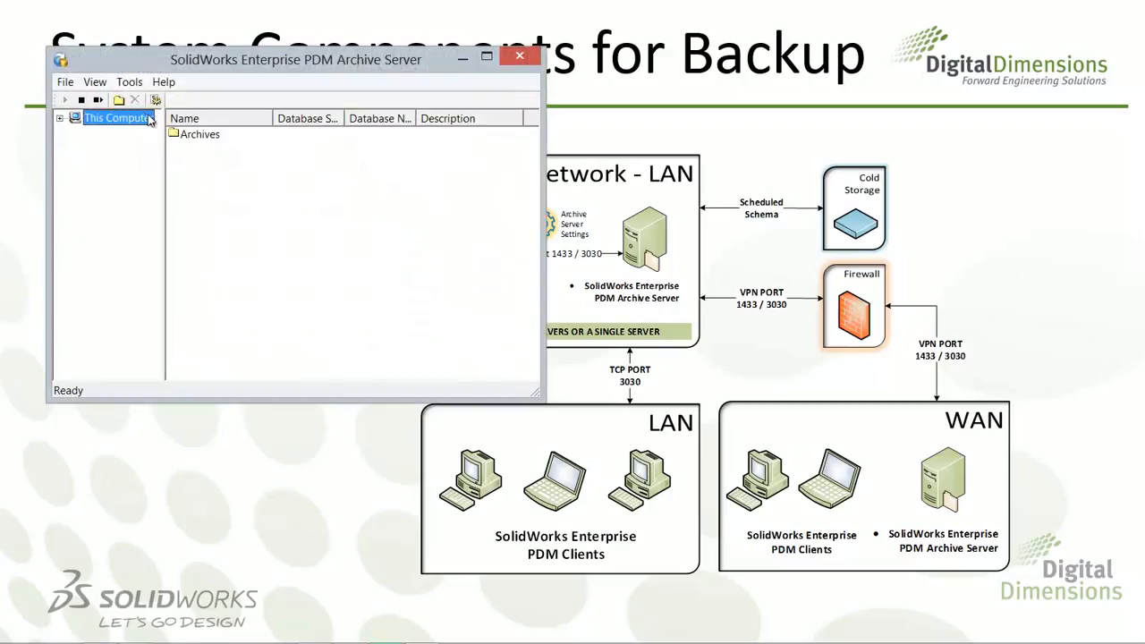
{"action": "left_click", "coordinate": [487, 56]}
{"action": "left_click", "coordinate": [8, 66]}
{"action": "left_click", "coordinate": [68, 82]}
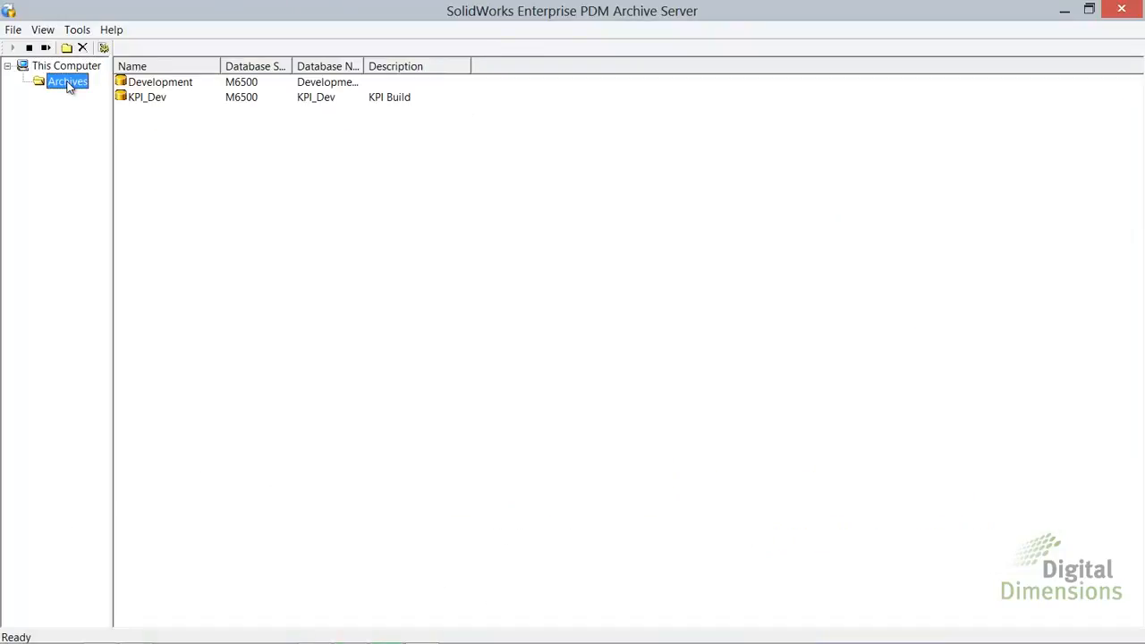
- Examine the common and login properties of the Development vault, leaving them unmodified
{"action": "left_click", "coordinate": [143, 86]}
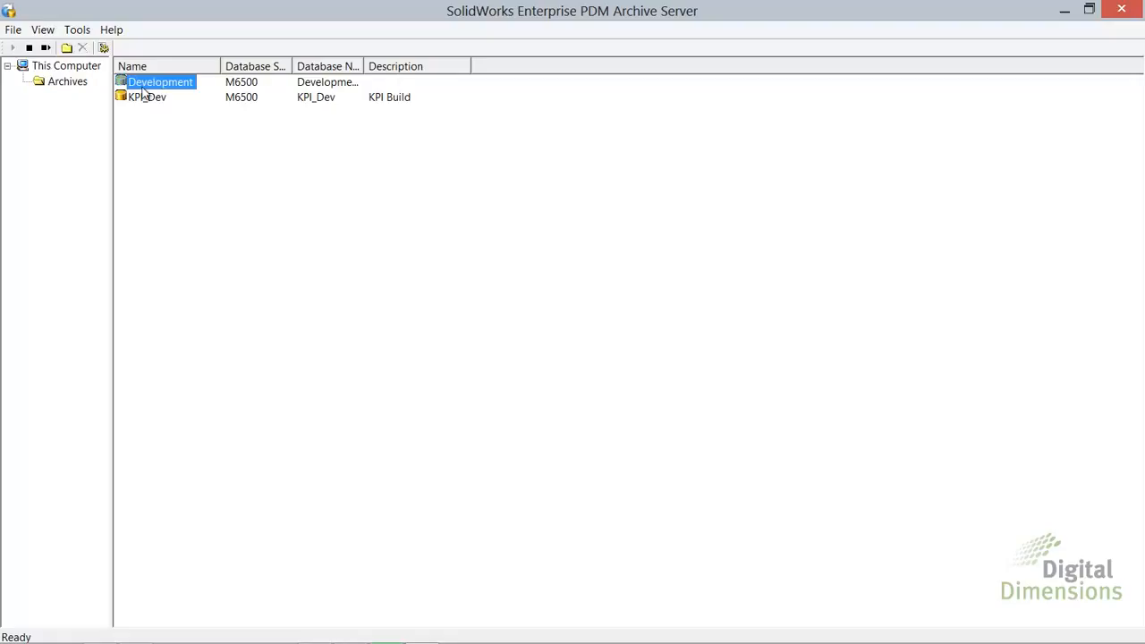
{"action": "right_click", "coordinate": [151, 85]}
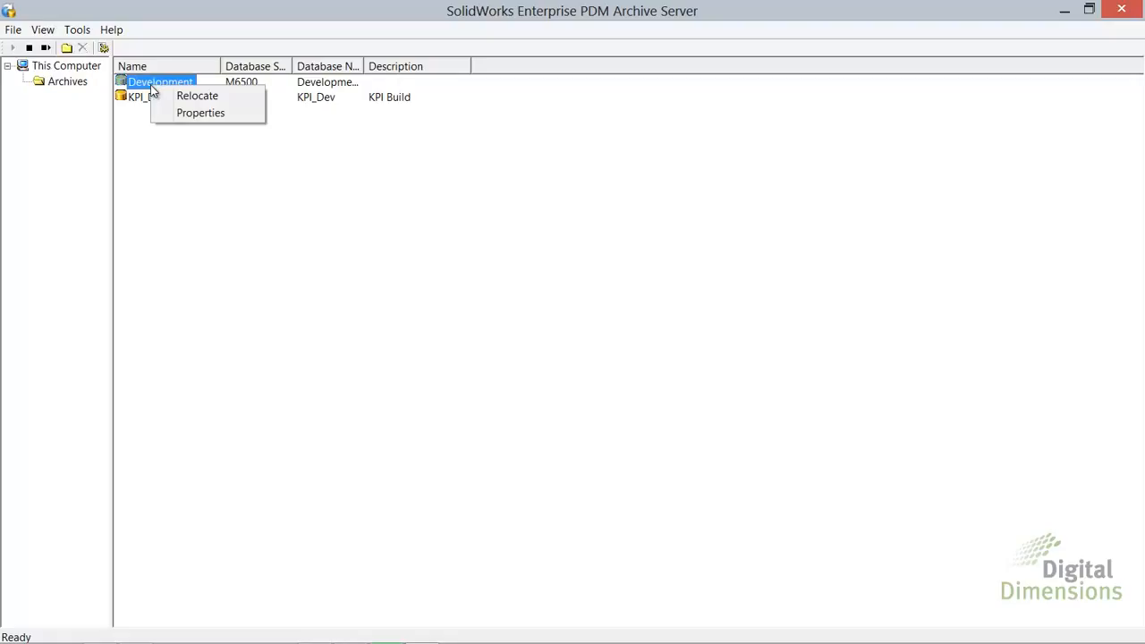
{"action": "left_click", "coordinate": [177, 114]}
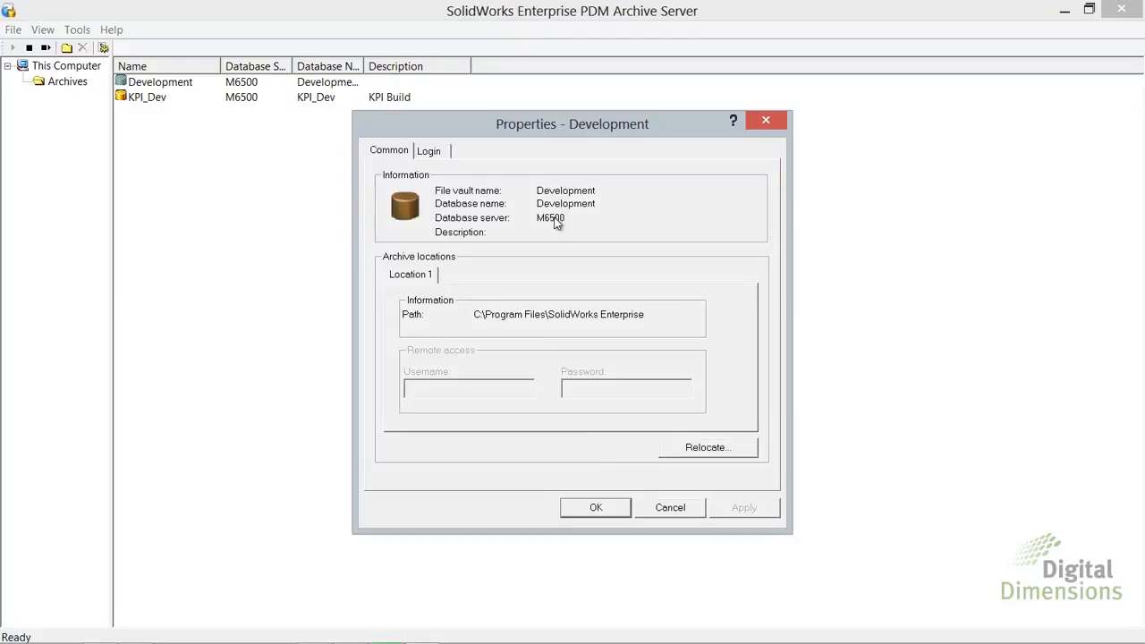
{"action": "left_click", "coordinate": [431, 152]}
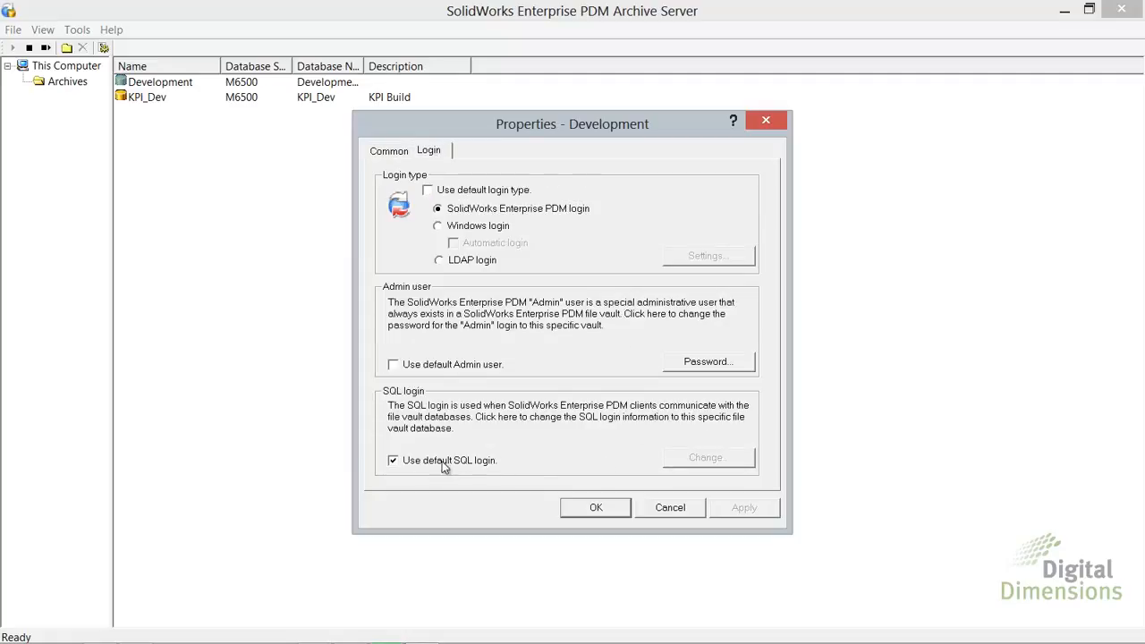
{"action": "left_click", "coordinate": [667, 507]}
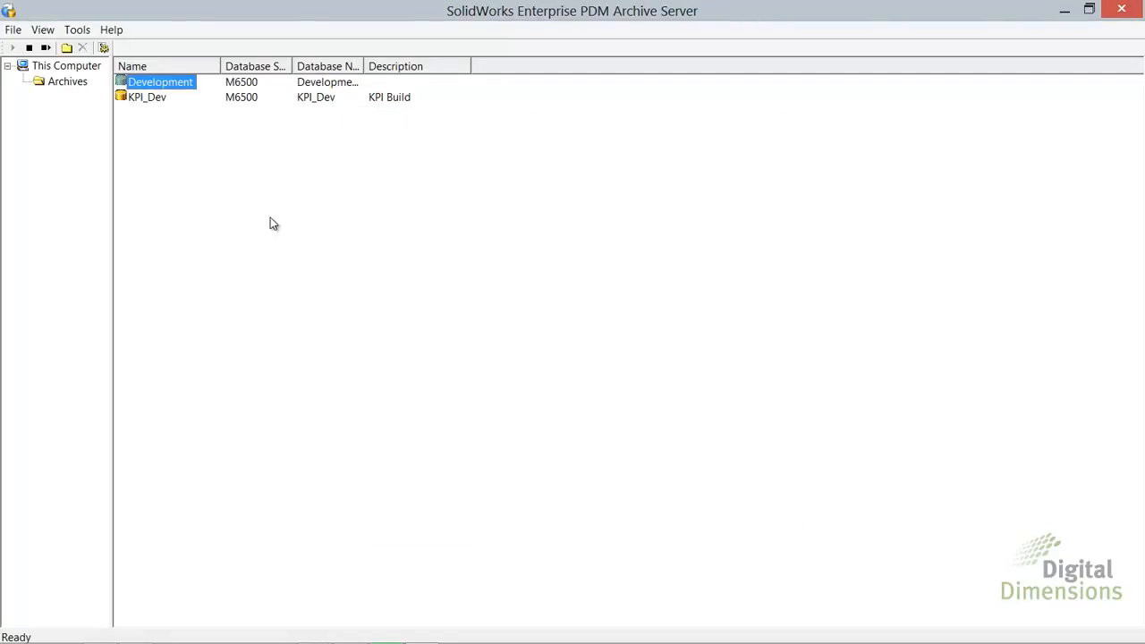
- Set the archive server's backup location to C:\Temp and accept the backup settings
{"action": "left_click", "coordinate": [75, 31]}
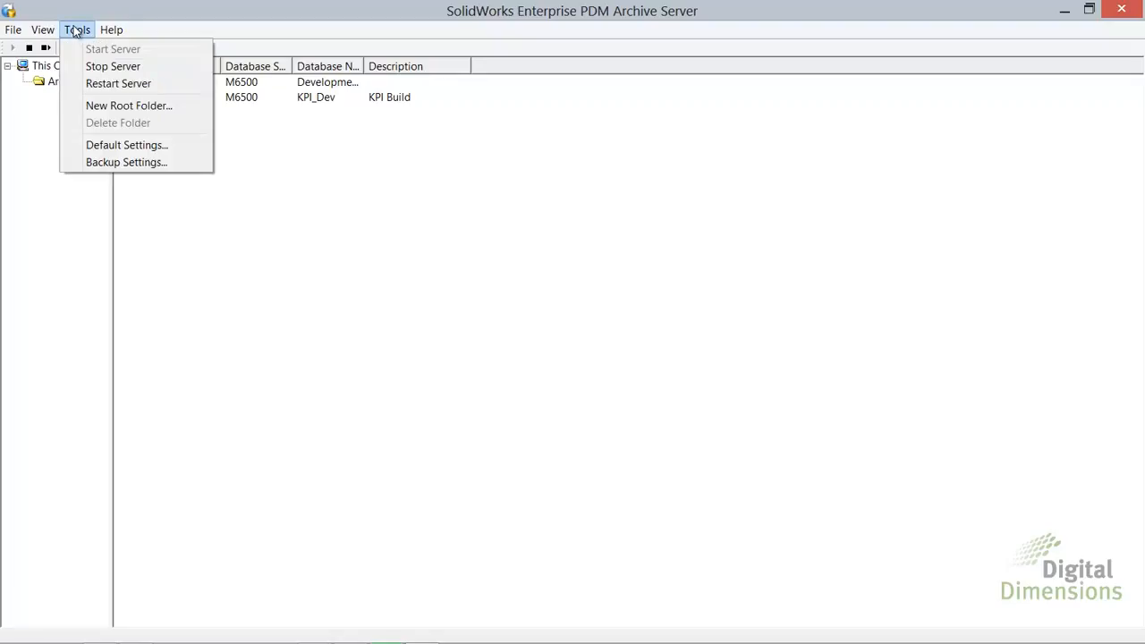
{"action": "left_click", "coordinate": [97, 162]}
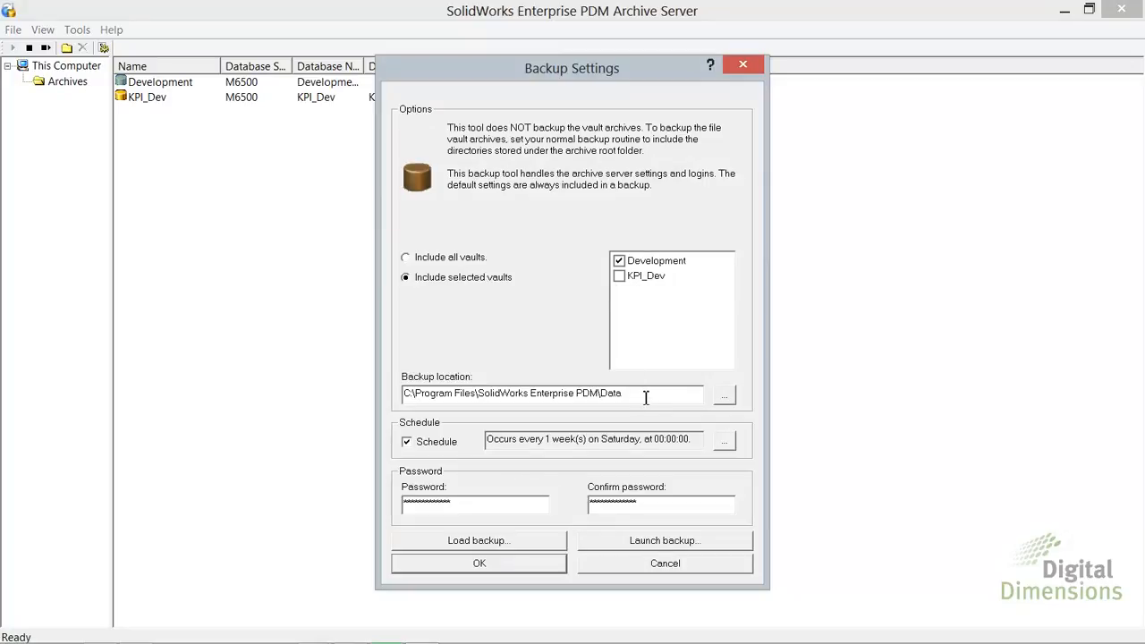
{"action": "left_click", "coordinate": [722, 396]}
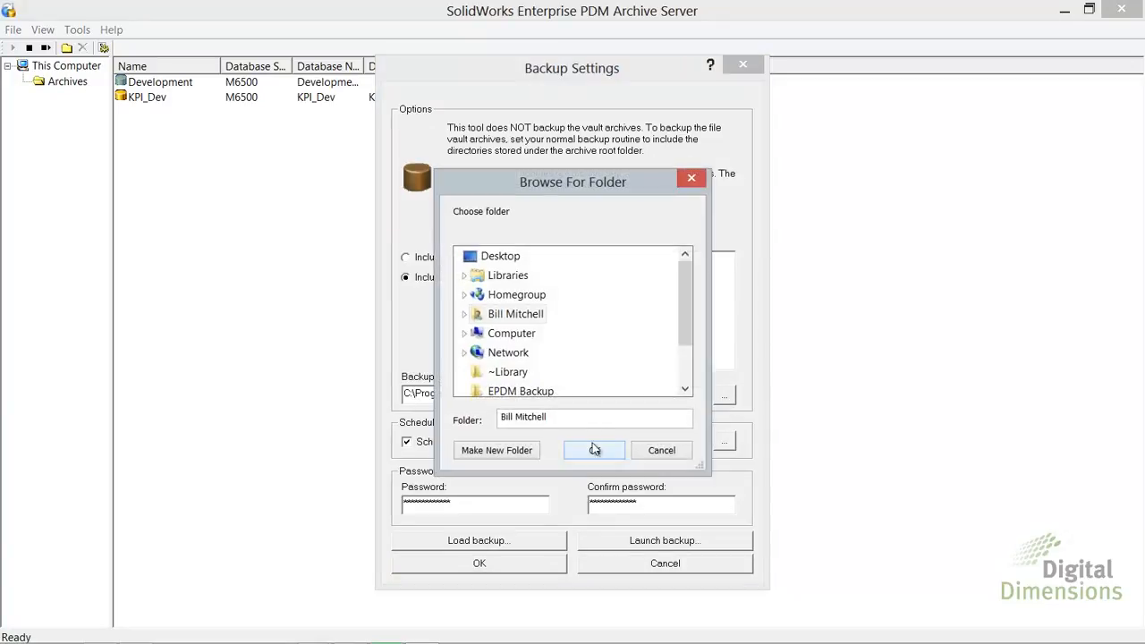
{"action": "left_click", "coordinate": [515, 333]}
{"action": "left_click", "coordinate": [517, 354]}
{"action": "double_click", "coordinate": [518, 354]}
{"action": "scroll", "coordinate": [517, 358], "scroll_direction": "down", "scroll_amount": 5}
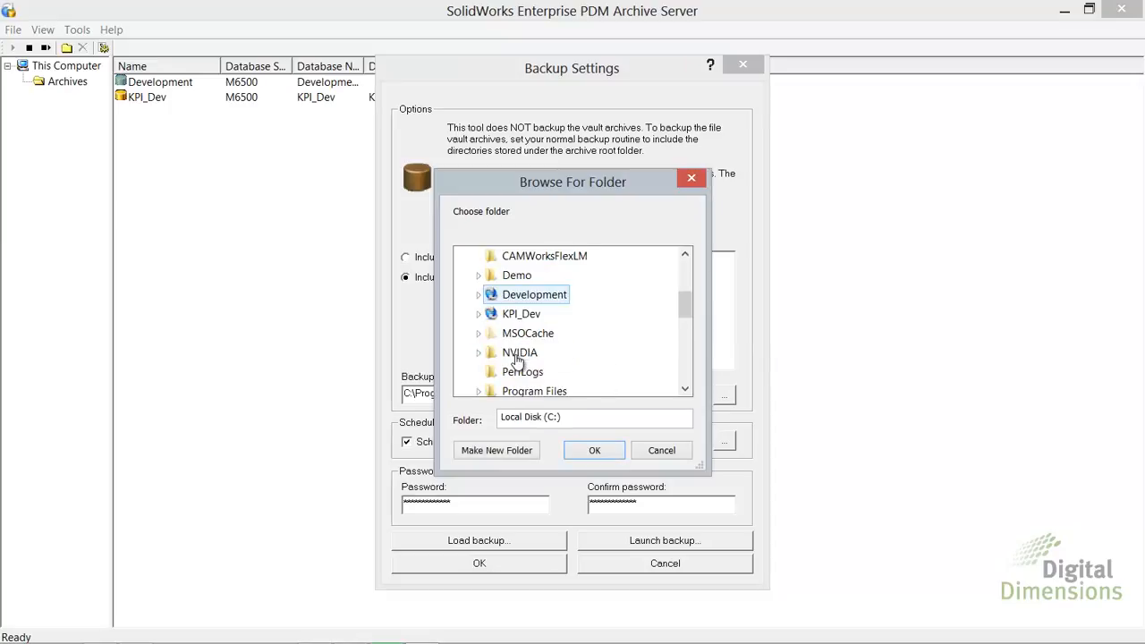
{"action": "scroll", "coordinate": [517, 358], "scroll_direction": "down", "scroll_amount": 1}
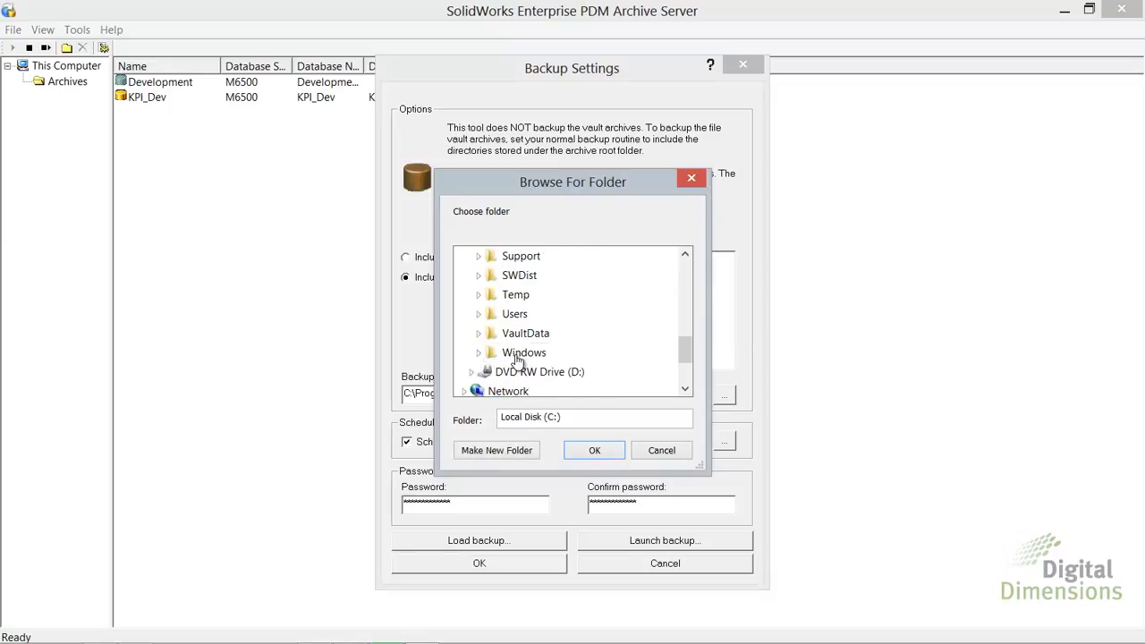
{"action": "double_click", "coordinate": [516, 295]}
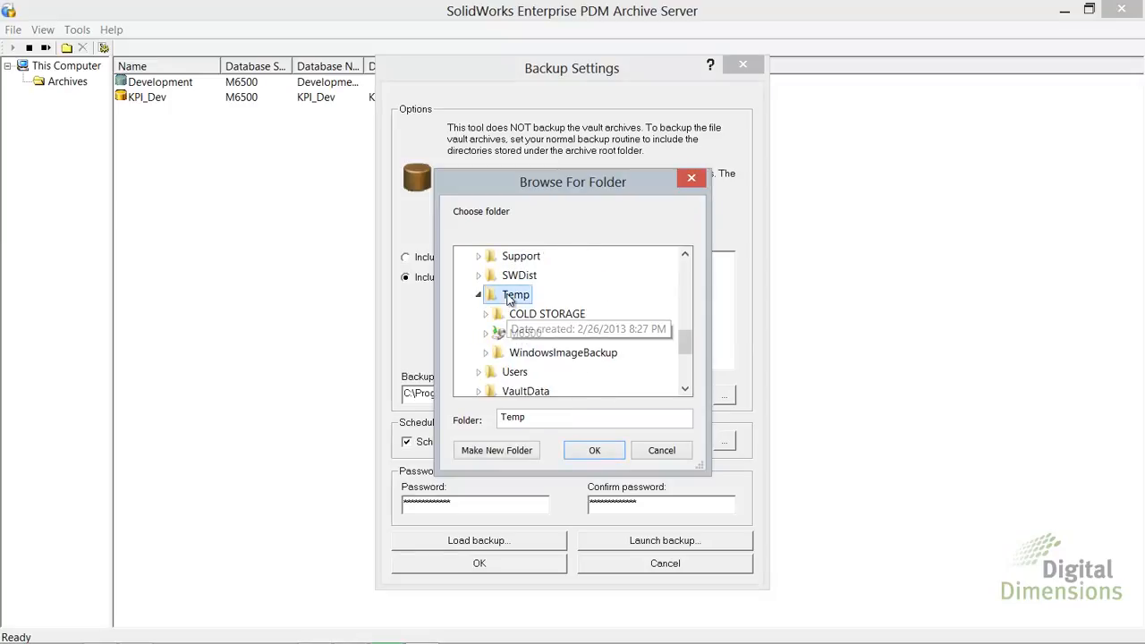
{"action": "left_click", "coordinate": [582, 448]}
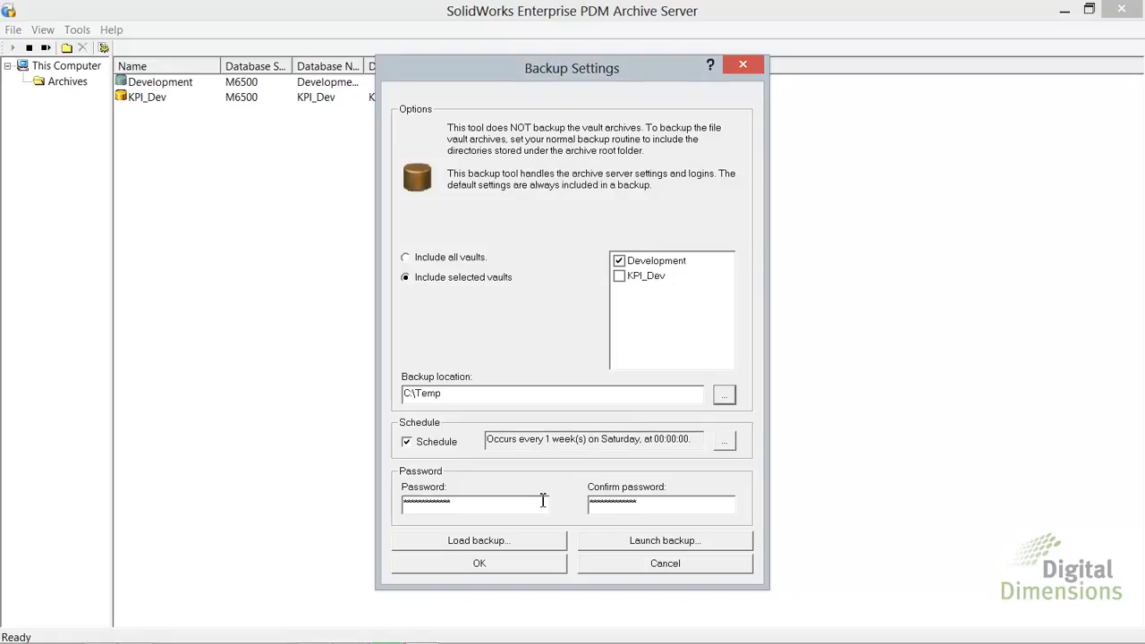
{"action": "left_click", "coordinate": [541, 568]}
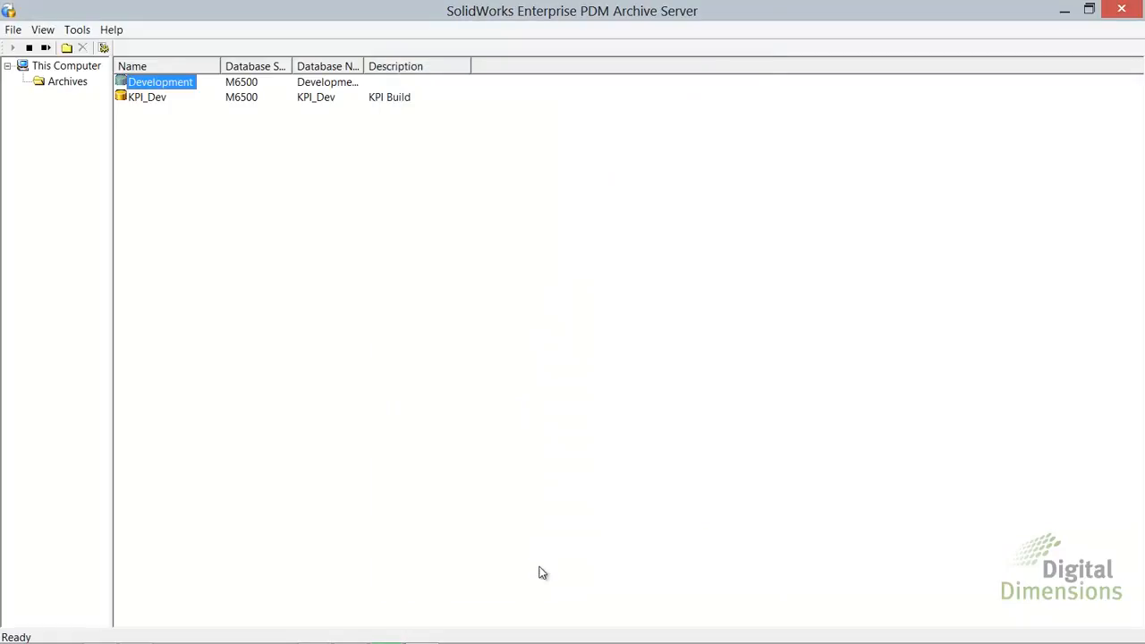
- Close the archive server configuration, then search for regedit and launch the Registry Editor
{"action": "left_click", "coordinate": [1118, 12]}
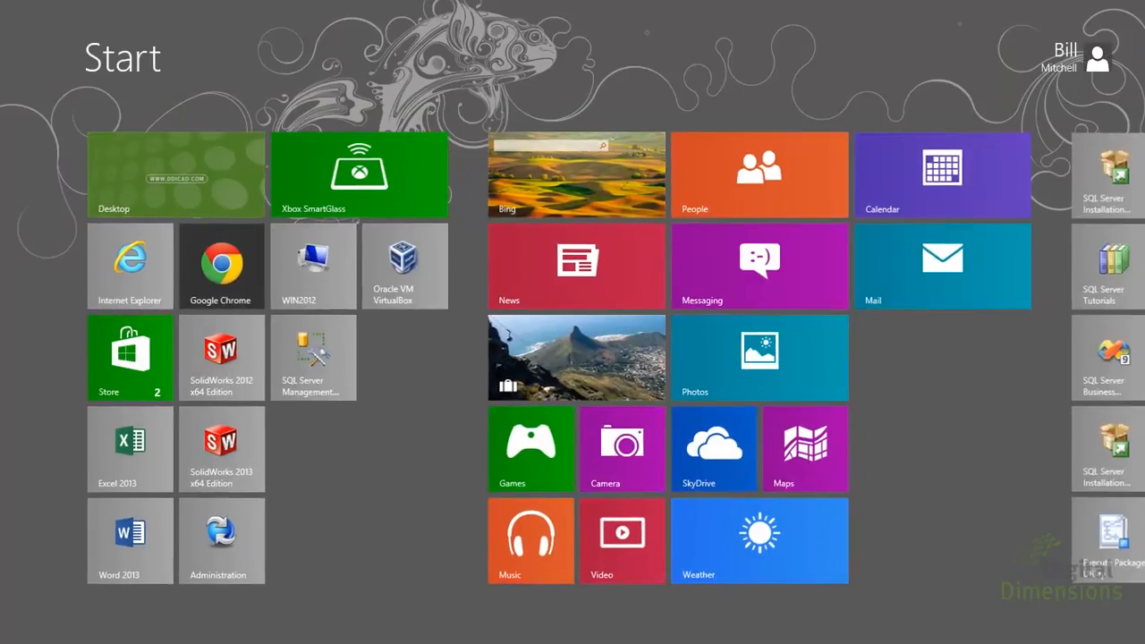
{"action": "type", "text": "reg"}
{"action": "type", "text": "it"}
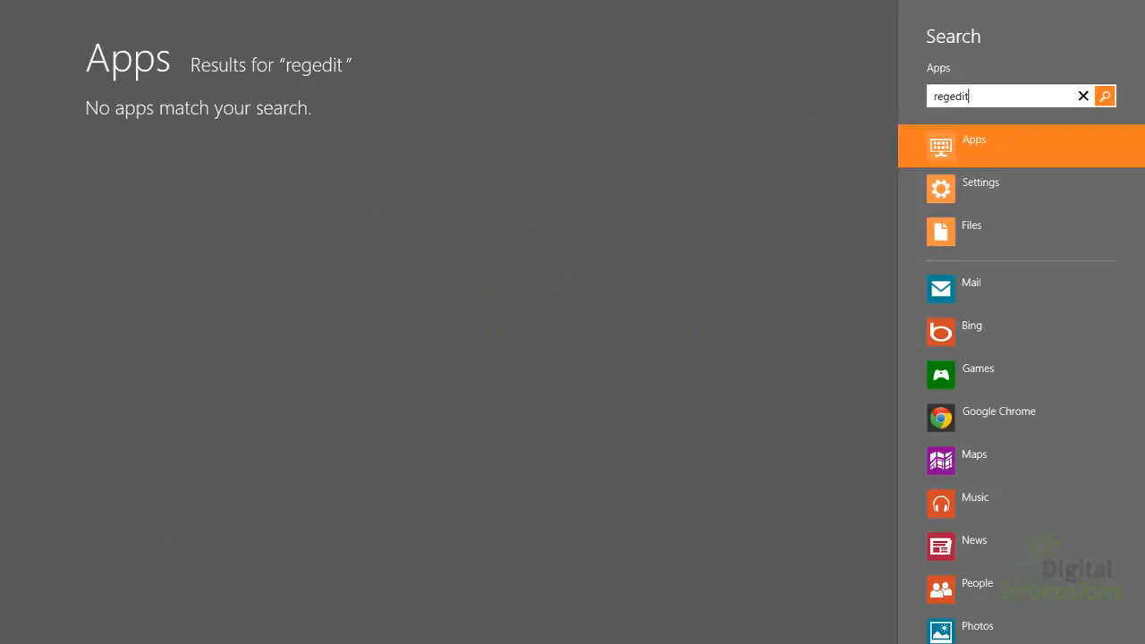
{"action": "key", "text": "Return"}
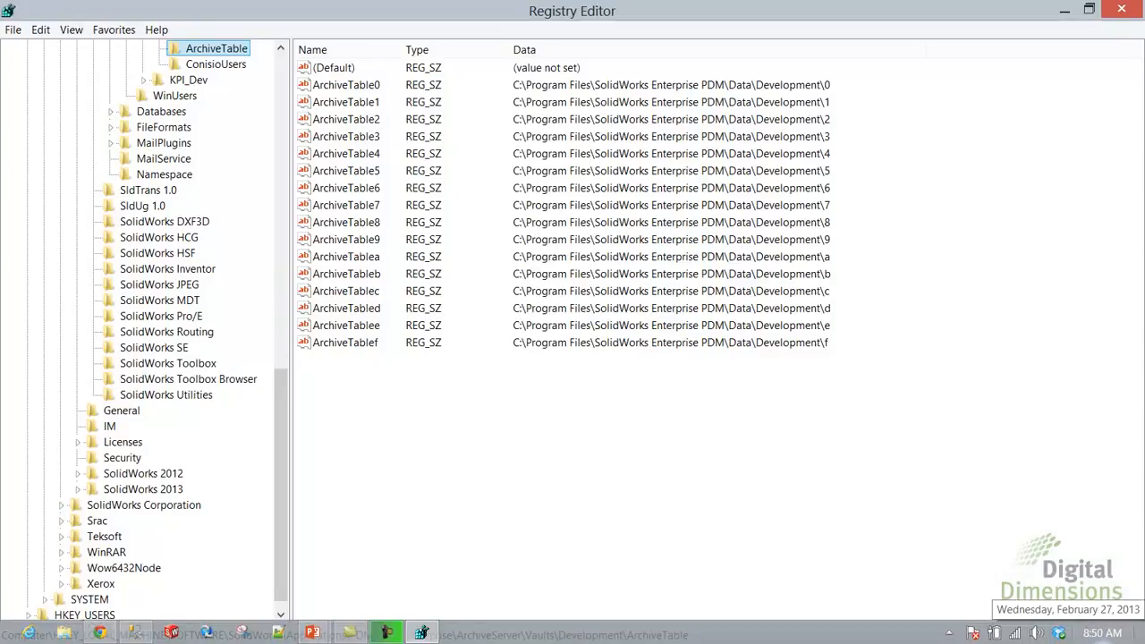
- Go to HKEY_LOCAL_MACHINE\SOFTWARE\SolidWorks\Applications\PDMWorks Enterprise\ArchiveServer\Vaults\Development\ArchiveTable and view the archive paths
{"action": "left_click", "coordinate": [282, 67]}
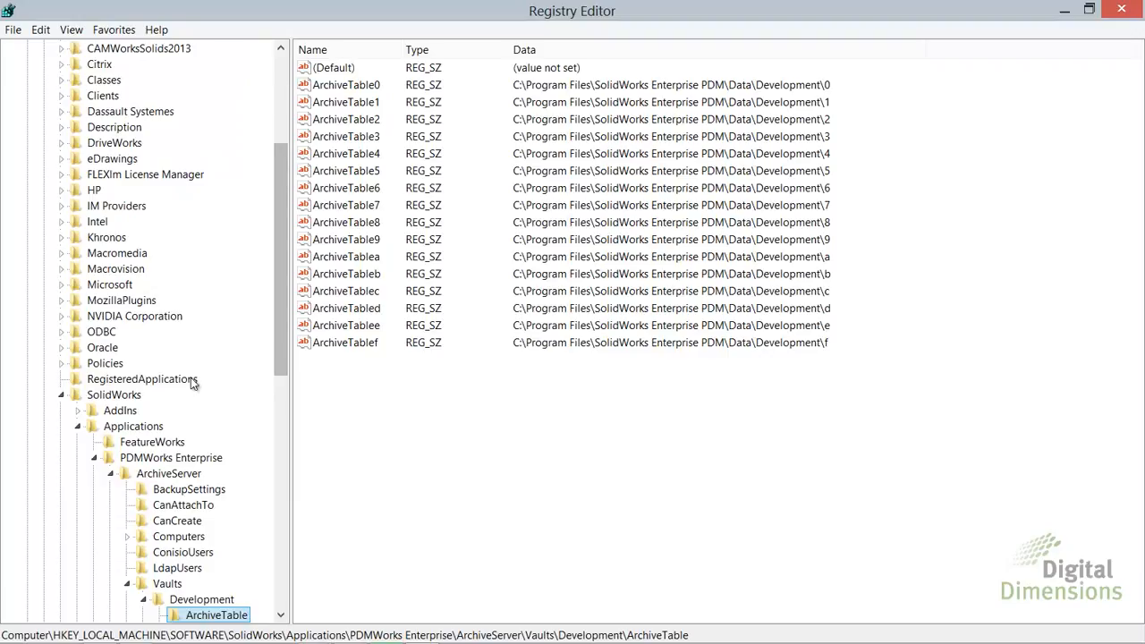
{"action": "left_click", "coordinate": [121, 398]}
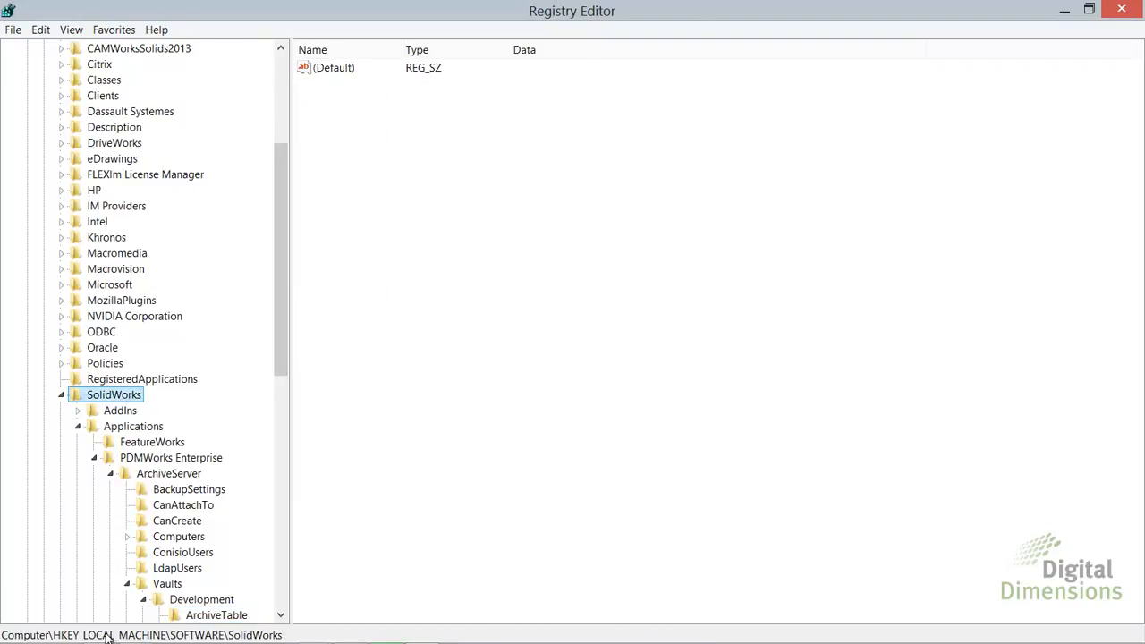
{"action": "left_click", "coordinate": [143, 431]}
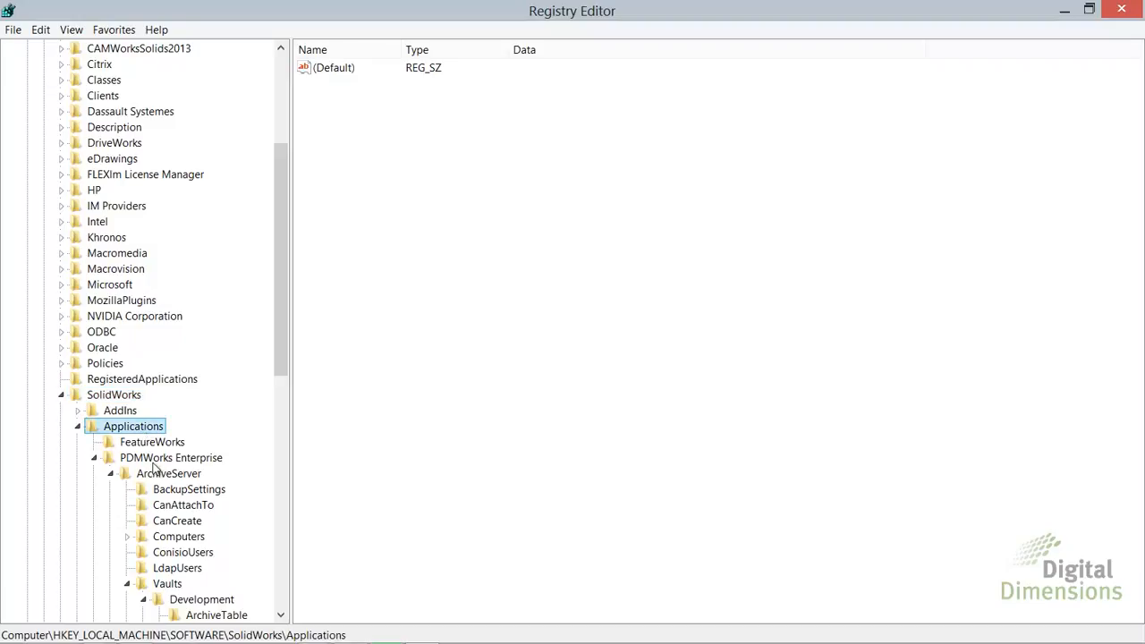
{"action": "left_click", "coordinate": [154, 458]}
{"action": "left_click", "coordinate": [170, 480]}
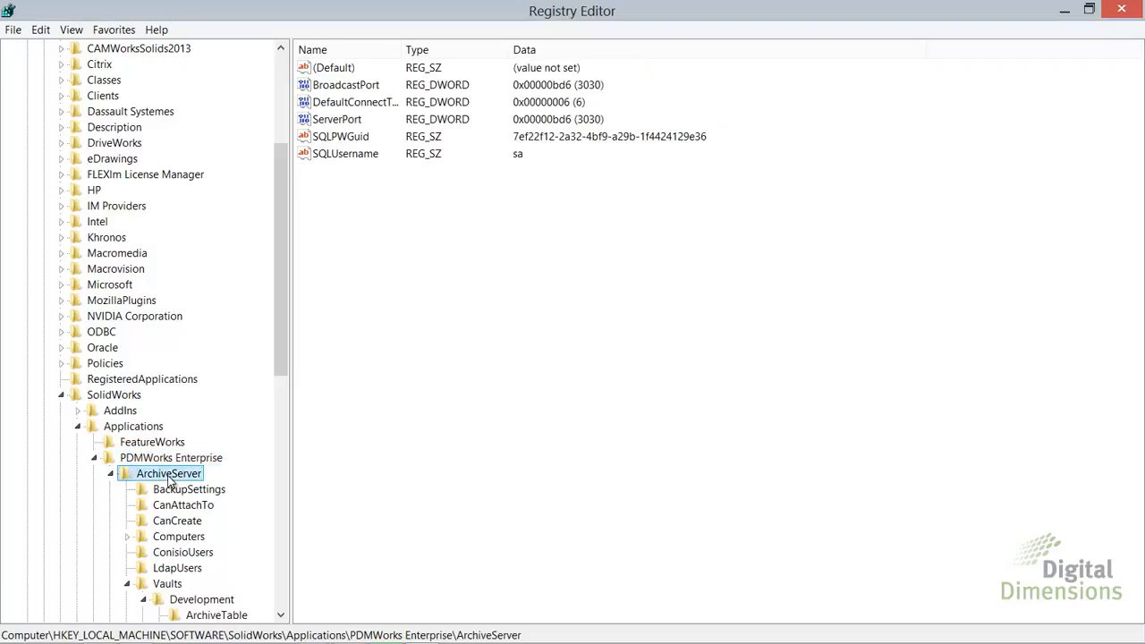
{"action": "left_click_drag", "start_coordinate": [281, 617], "coordinate": [281, 617]}
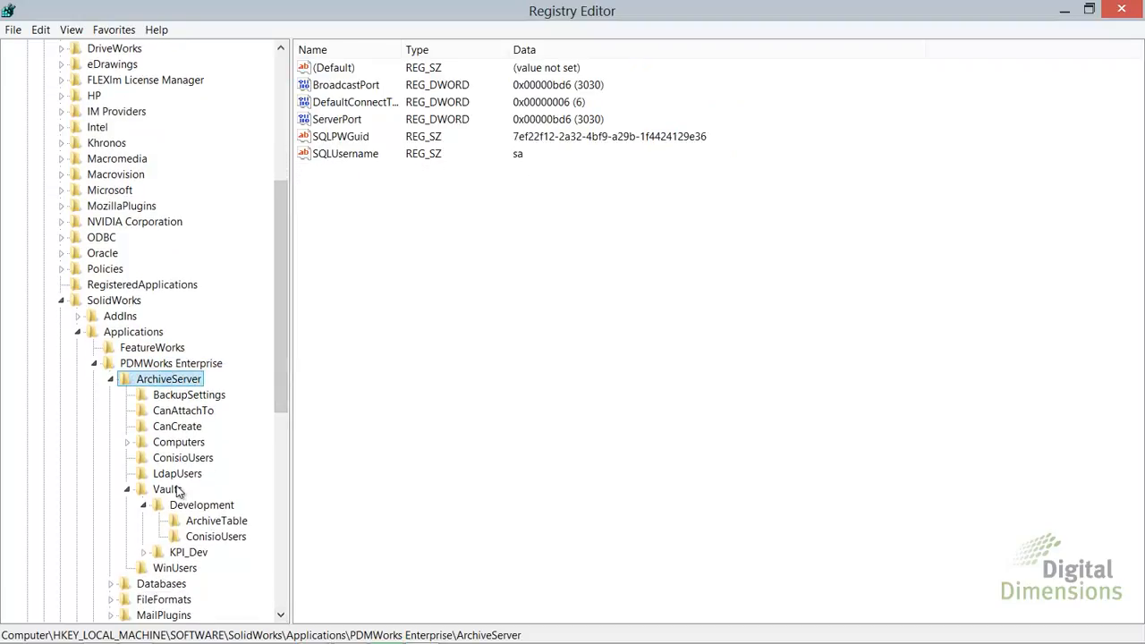
{"action": "left_click", "coordinate": [211, 524]}
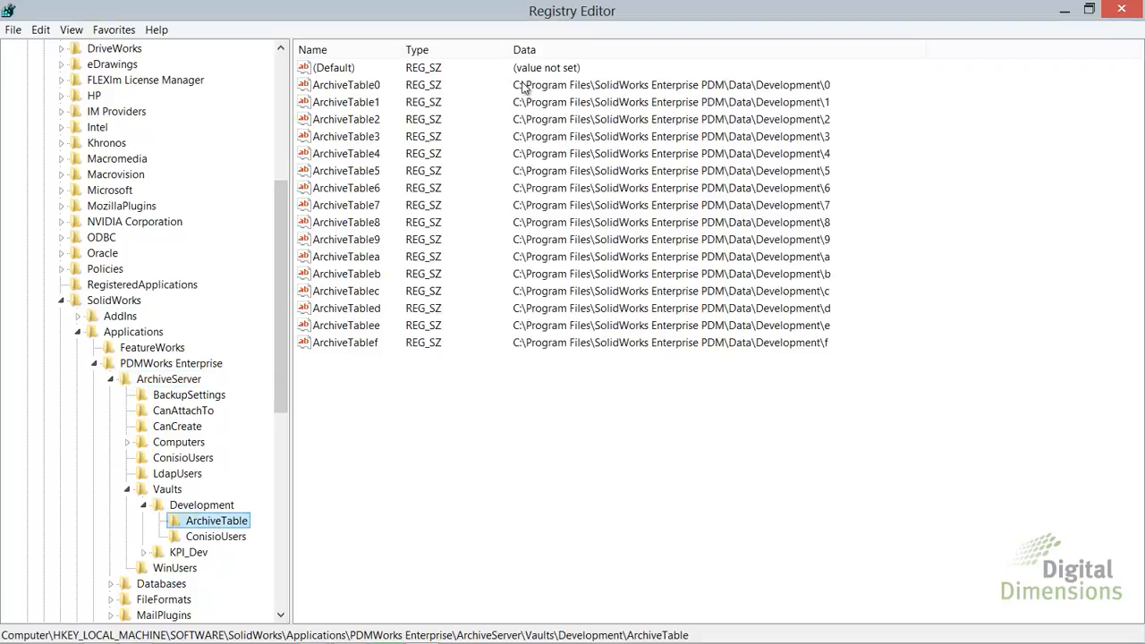
- Copy the folder path stored in ArchiveTable3 without changing the value, and open that folder in File Explorer
{"action": "left_click", "coordinate": [358, 137]}
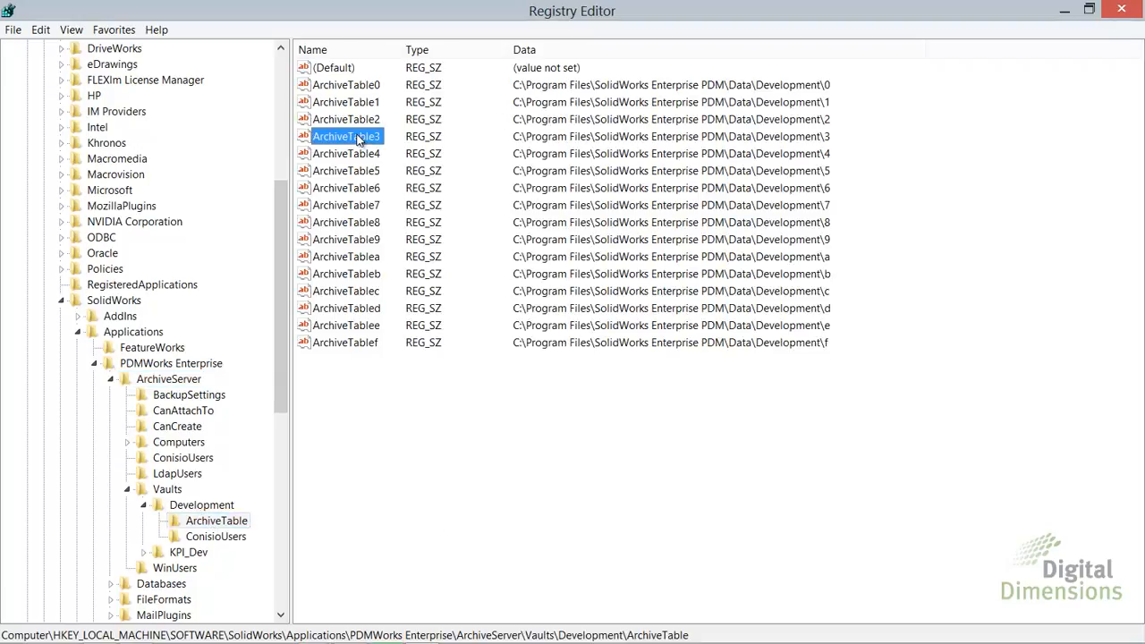
{"action": "double_click", "coordinate": [358, 137]}
{"action": "key", "text": "ctrl+c"}
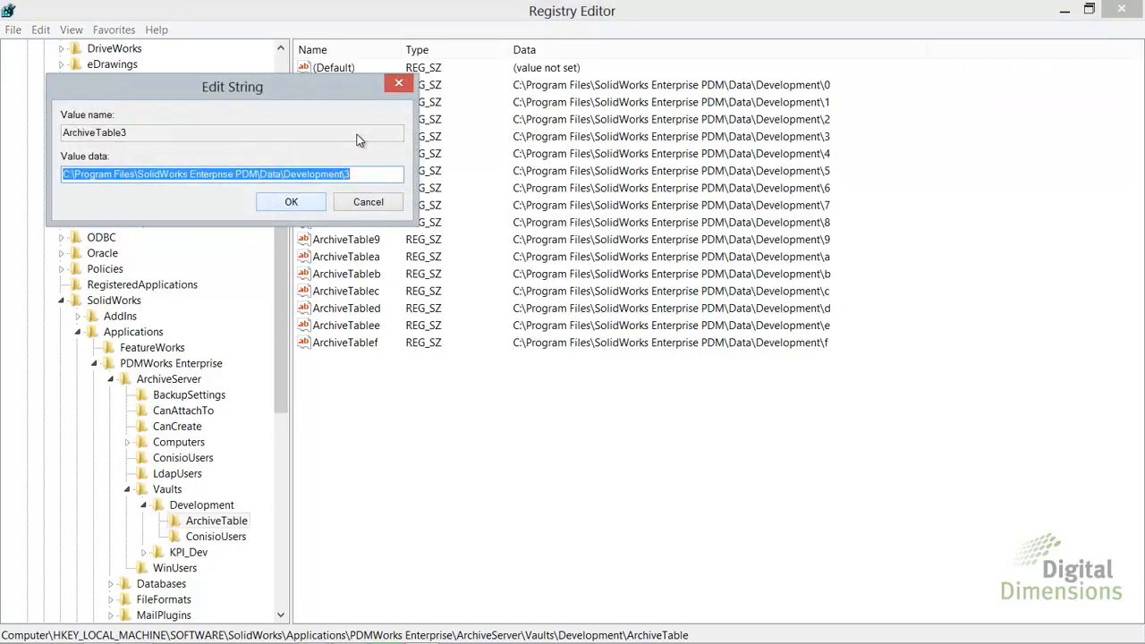
{"action": "left_click", "coordinate": [368, 201]}
{"action": "key", "text": "super+e"}
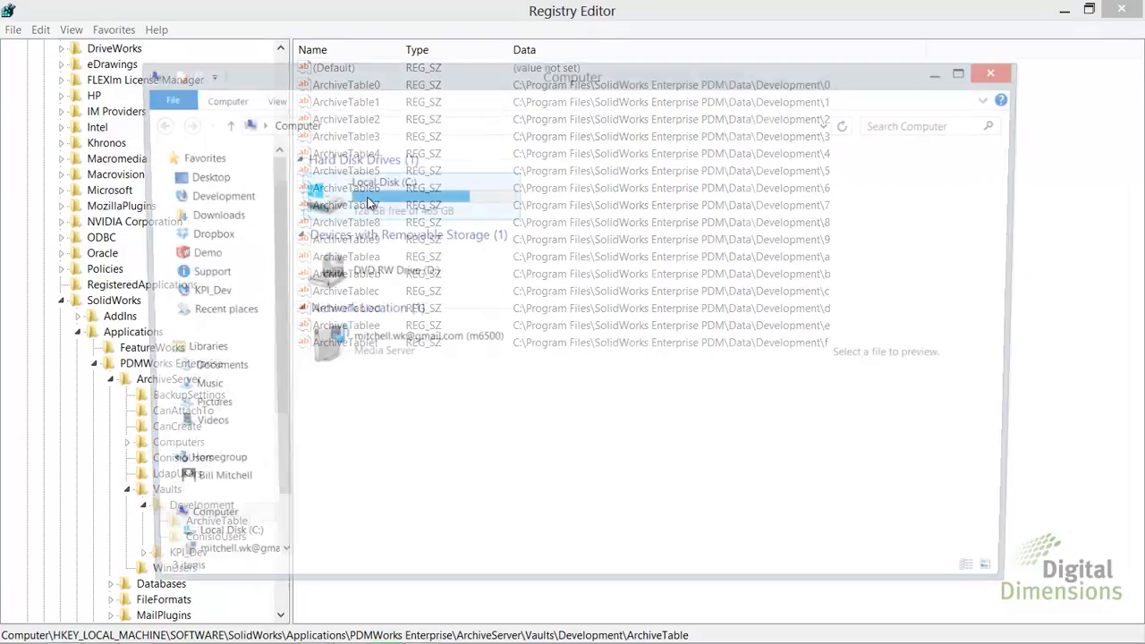
{"action": "left_click", "coordinate": [434, 124]}
{"action": "key", "text": "ctrl+v"}
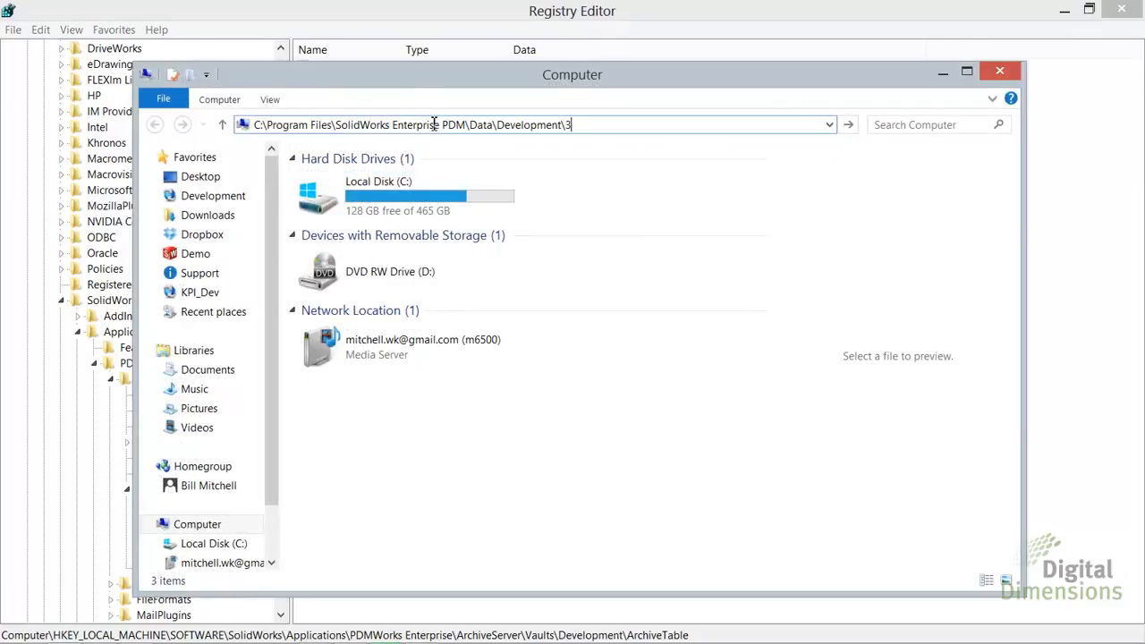
{"action": "key", "text": "Return"}
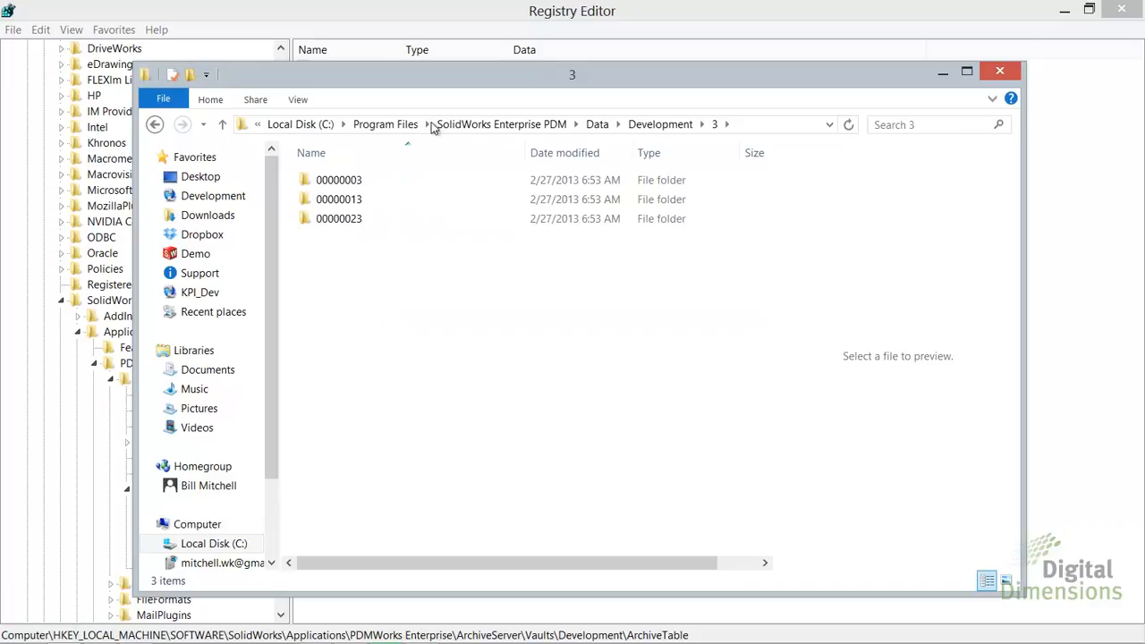
- Browse from the Data folder through Development and 3 to 00000003, examine the archived part versions, and close File Explorer and Registry Editor
{"action": "left_click", "coordinate": [597, 126]}
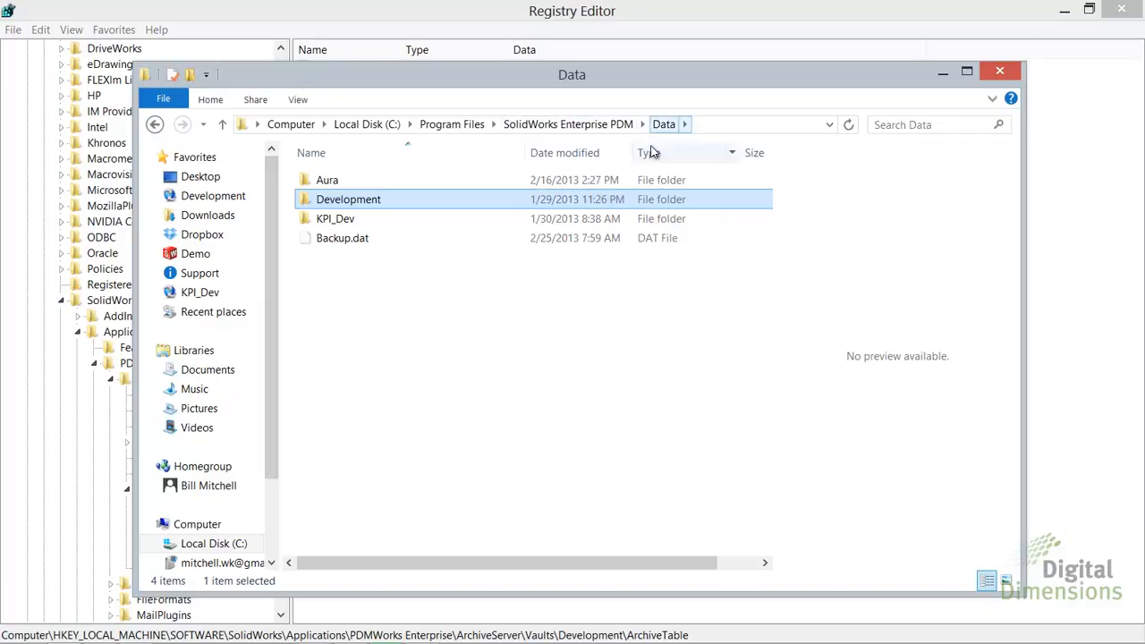
{"action": "double_click", "coordinate": [385, 199]}
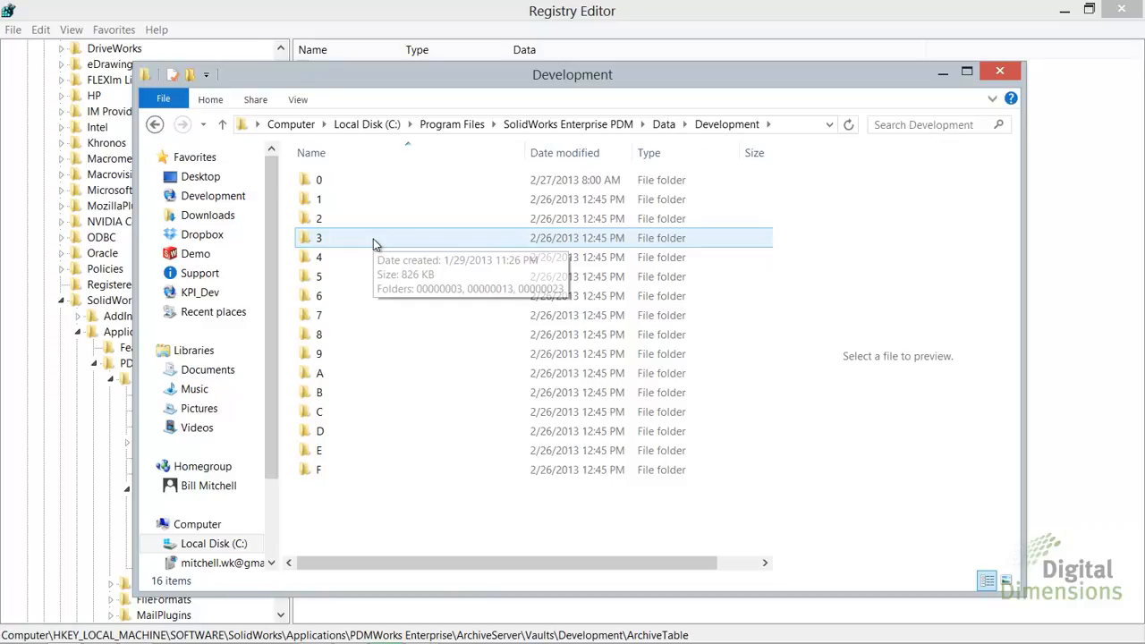
{"action": "double_click", "coordinate": [374, 244]}
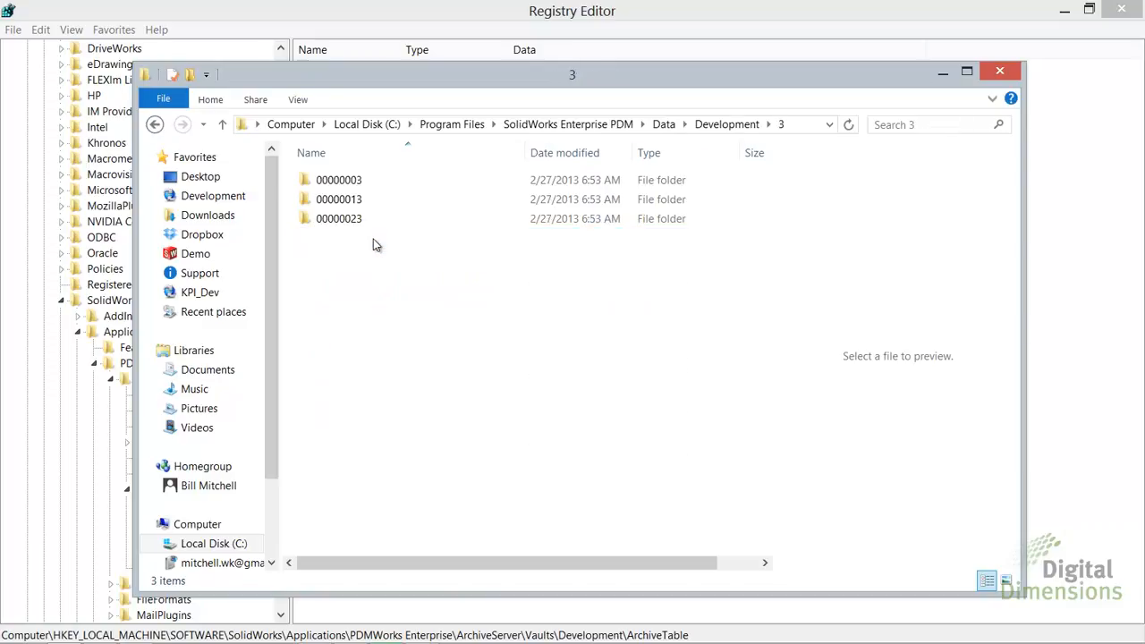
{"action": "double_click", "coordinate": [345, 186]}
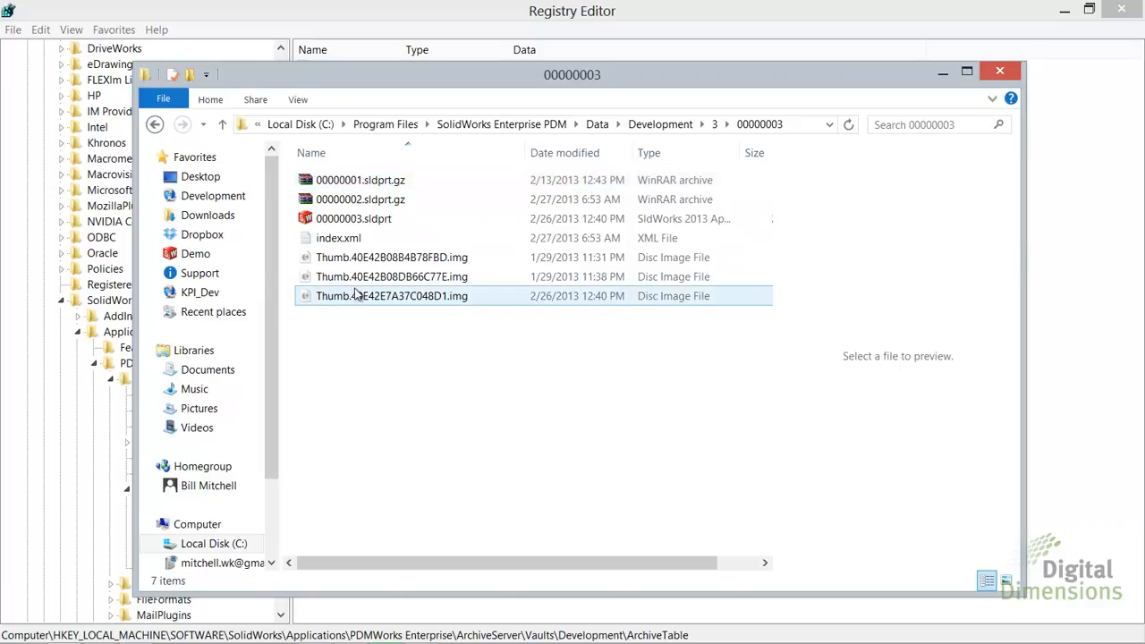
{"action": "mouse_move", "coordinate": [386, 222]}
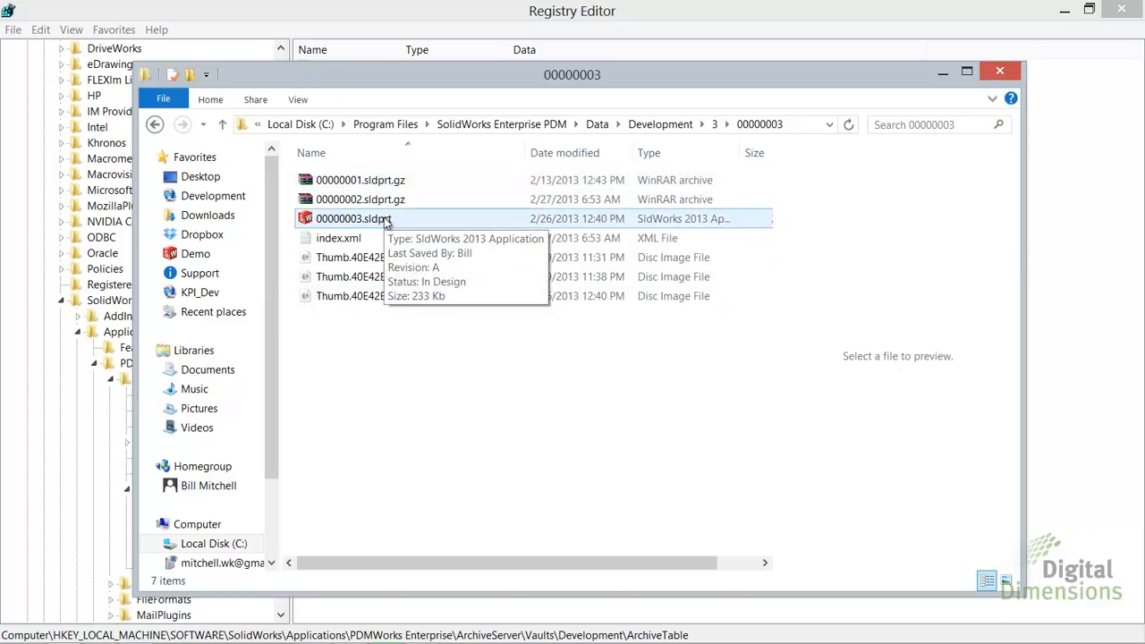
{"action": "mouse_move", "coordinate": [403, 185]}
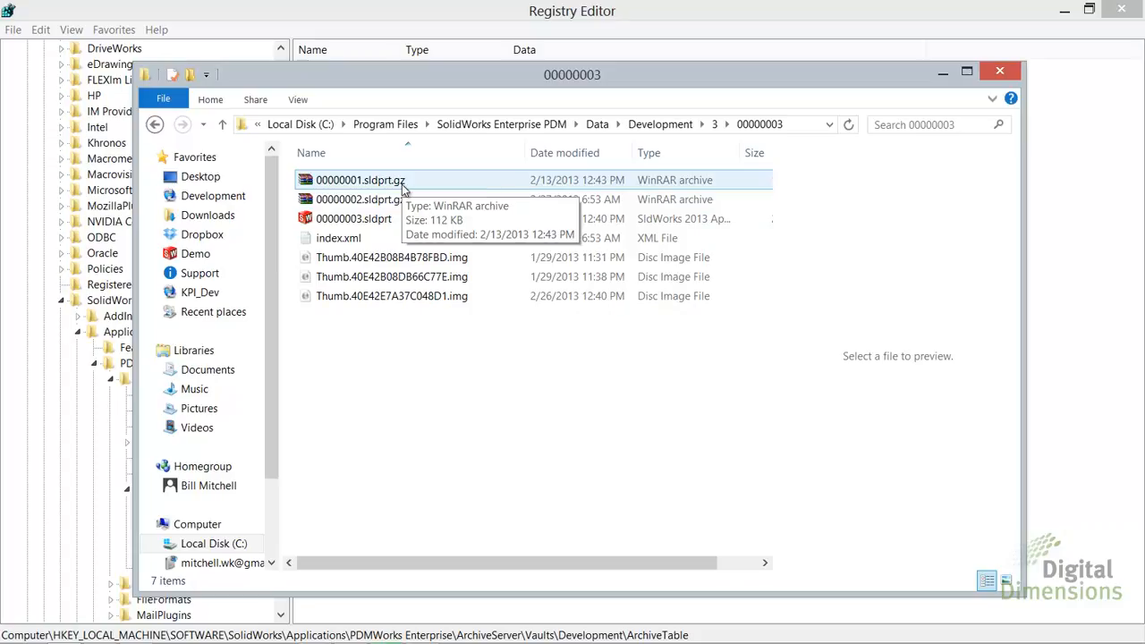
{"action": "left_click", "coordinate": [999, 70]}
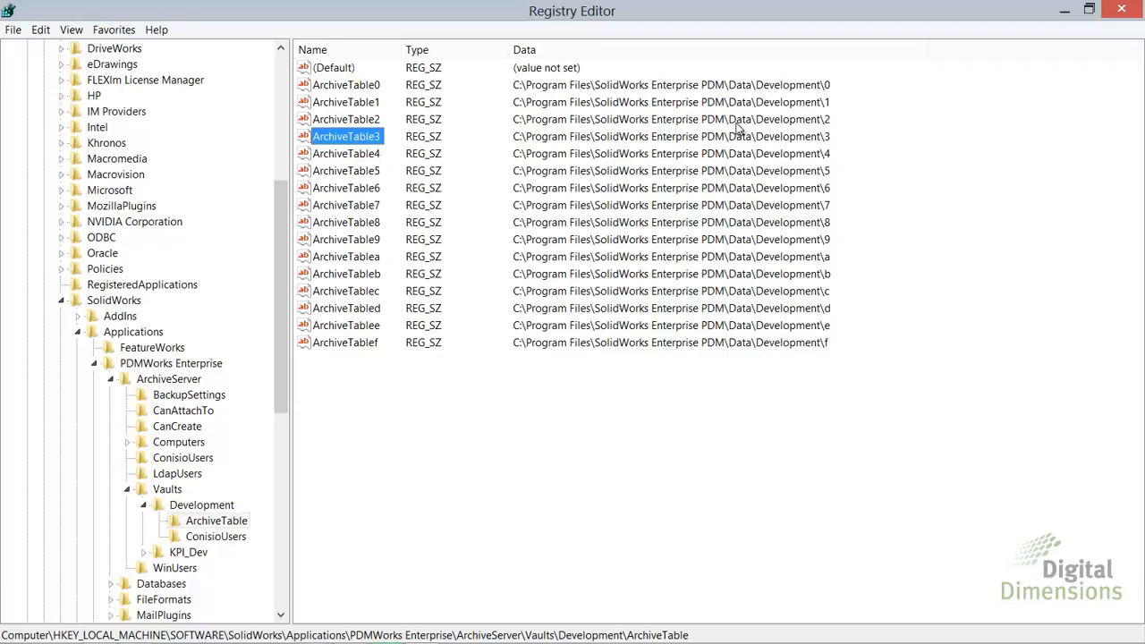
{"action": "left_click", "coordinate": [1122, 11]}
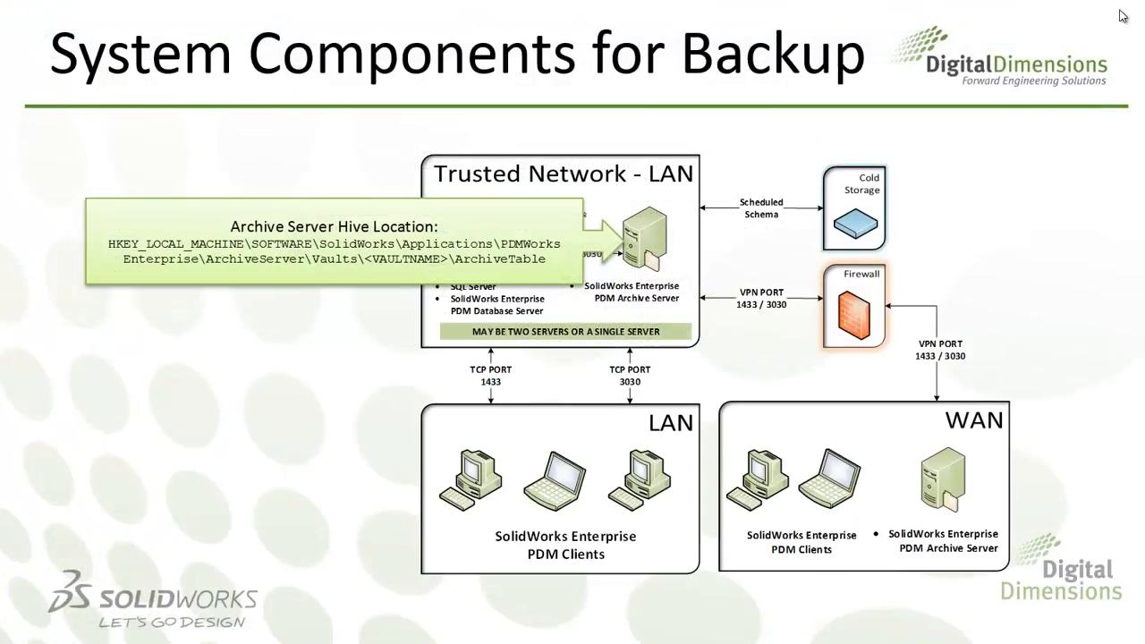
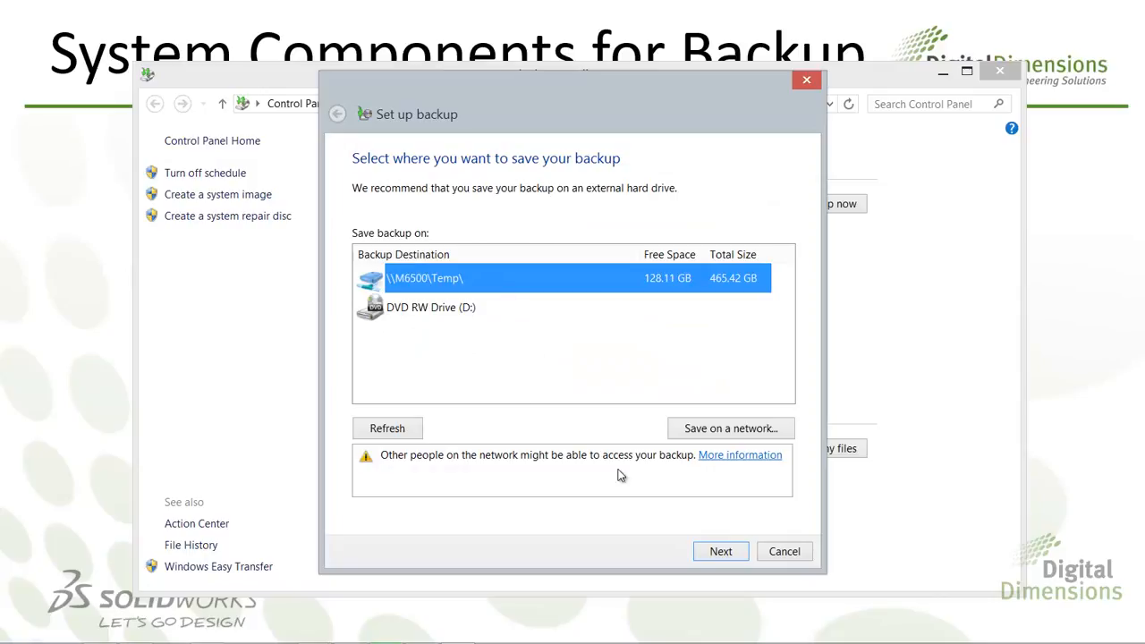
- Keep \\M6500\Temp\ as the Windows backup destination and proceed with the Let me choose option
{"action": "left_click", "coordinate": [708, 552]}
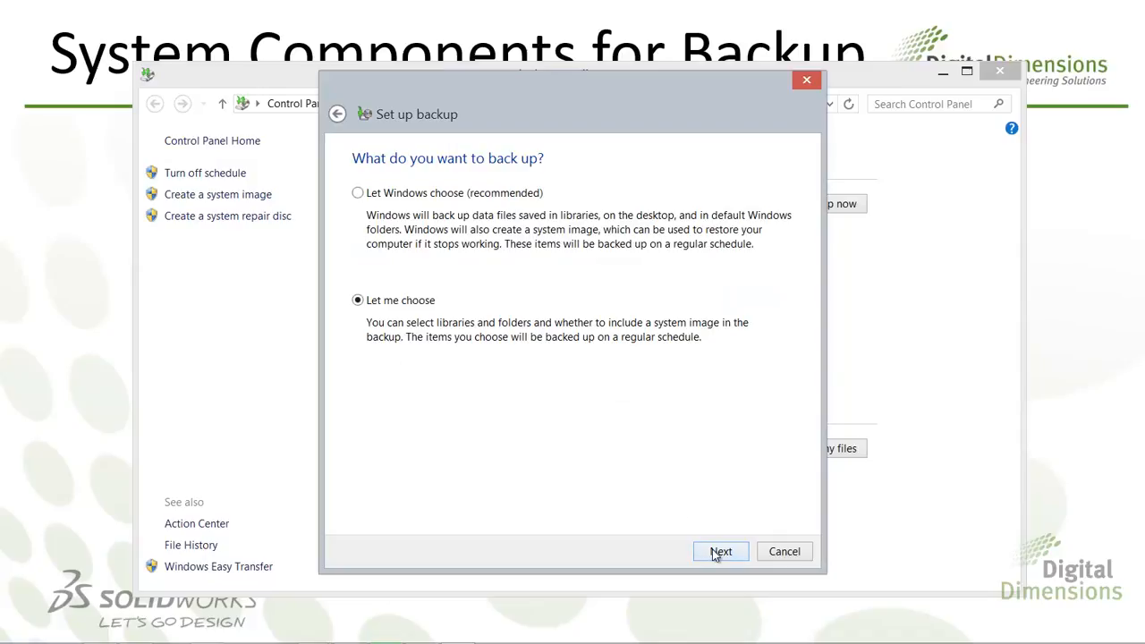
{"action": "left_click", "coordinate": [716, 552]}
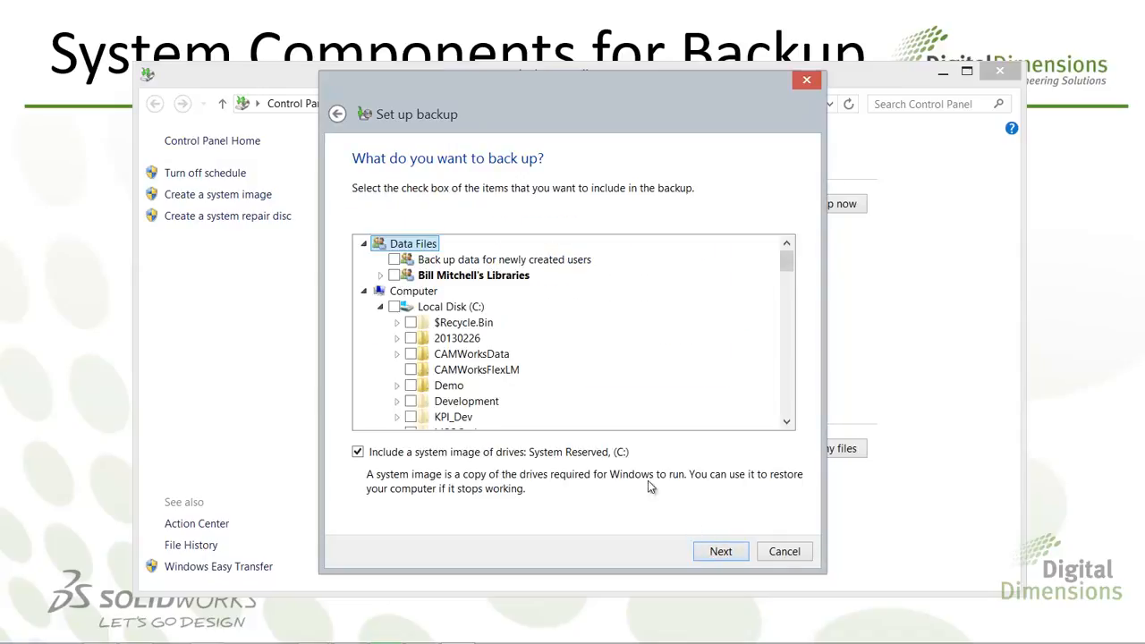
- Examine the backup item list under Program Files down to the Backup folder of MSSQL10_50.MSSQLSERVER
{"action": "left_click", "coordinate": [788, 422]}
{"action": "left_click", "coordinate": [787, 422]}
{"action": "left_click", "coordinate": [787, 422]}
{"action": "left_click", "coordinate": [787, 422]}
{"action": "left_click", "coordinate": [787, 422]}
{"action": "left_click", "coordinate": [788, 422]}
{"action": "left_click", "coordinate": [787, 422]}
{"action": "left_click", "coordinate": [788, 423]}
{"action": "left_click", "coordinate": [787, 422]}
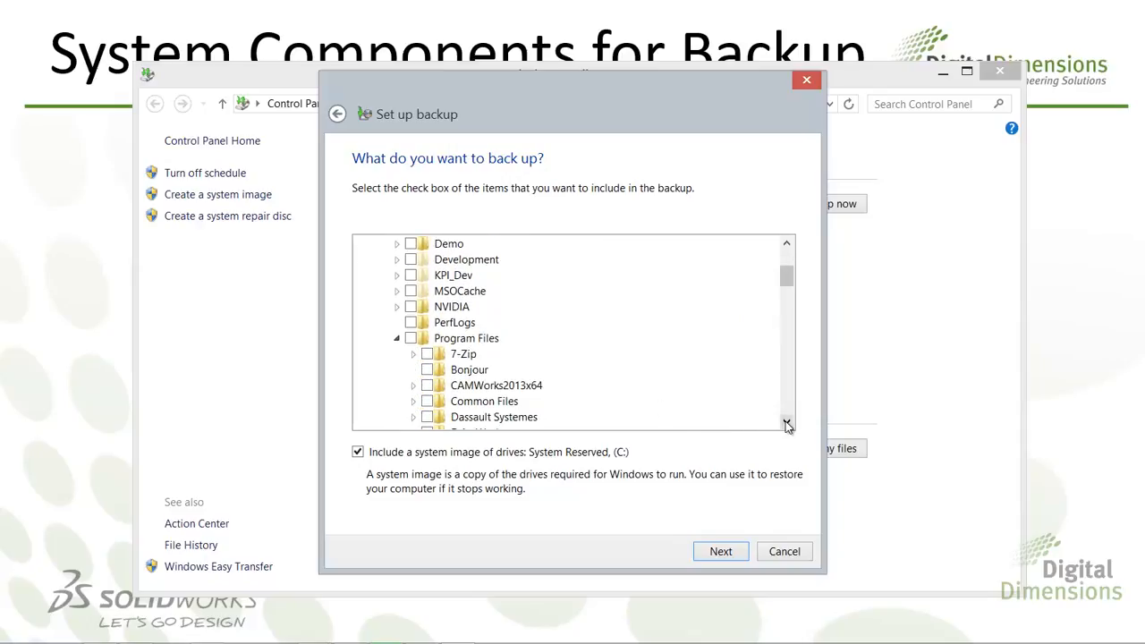
{"action": "left_click", "coordinate": [787, 422]}
{"action": "left_click", "coordinate": [787, 422]}
{"action": "left_click", "coordinate": [787, 422]}
{"action": "left_click", "coordinate": [787, 422]}
{"action": "left_click", "coordinate": [787, 422]}
{"action": "left_click", "coordinate": [787, 422]}
{"action": "left_click", "coordinate": [788, 422]}
{"action": "left_click", "coordinate": [787, 422]}
{"action": "left_click", "coordinate": [787, 422]}
{"action": "left_click", "coordinate": [788, 423]}
{"action": "left_click", "coordinate": [787, 422]}
{"action": "left_click", "coordinate": [787, 422]}
{"action": "left_click", "coordinate": [787, 422]}
{"action": "left_click", "coordinate": [787, 423]}
{"action": "left_click", "coordinate": [787, 423]}
{"action": "left_click", "coordinate": [788, 422]}
{"action": "left_click", "coordinate": [788, 422]}
{"action": "left_click", "coordinate": [787, 422]}
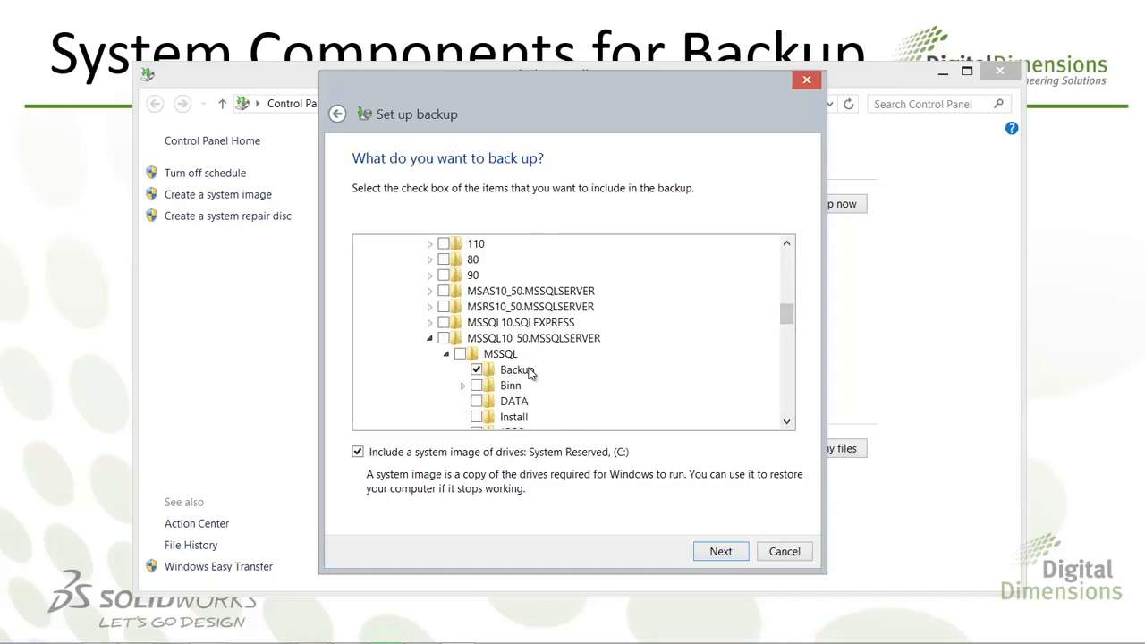
- Keep the Development and COLD STORAGE folders selected for backup, leave M6500 and WindowsImageBackup out, and save the backup settings
{"action": "left_click_drag", "start_coordinate": [788, 422], "coordinate": [791, 429]}
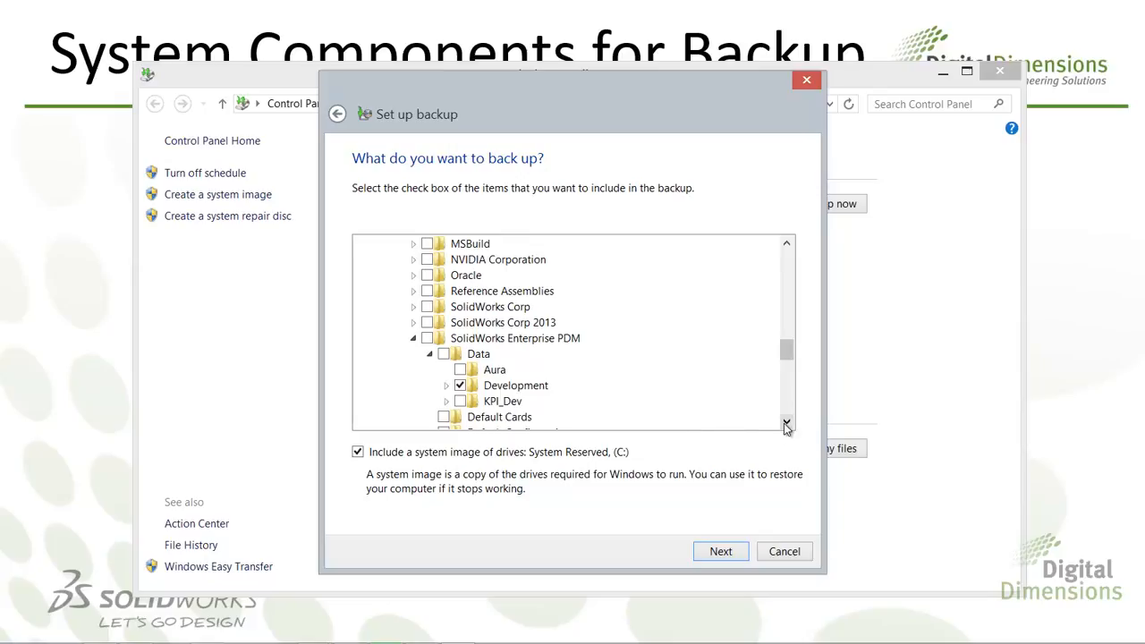
{"action": "left_click", "coordinate": [788, 424]}
{"action": "left_click_drag", "start_coordinate": [787, 425], "coordinate": [787, 426]}
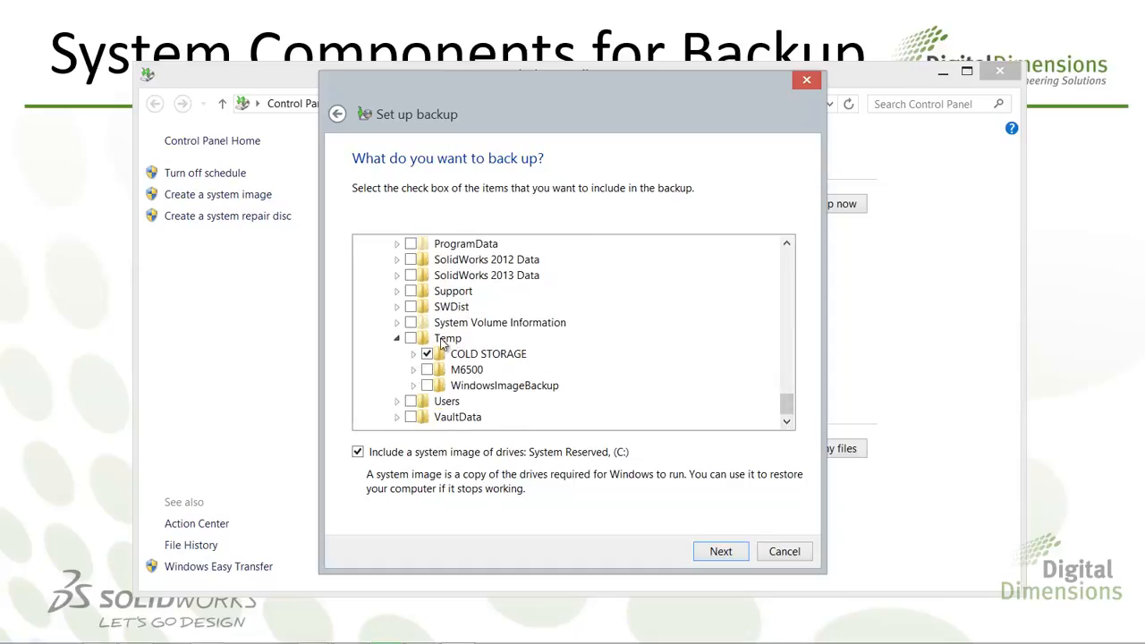
{"action": "left_click", "coordinate": [427, 370]}
{"action": "left_click", "coordinate": [426, 386]}
{"action": "left_click", "coordinate": [715, 552]}
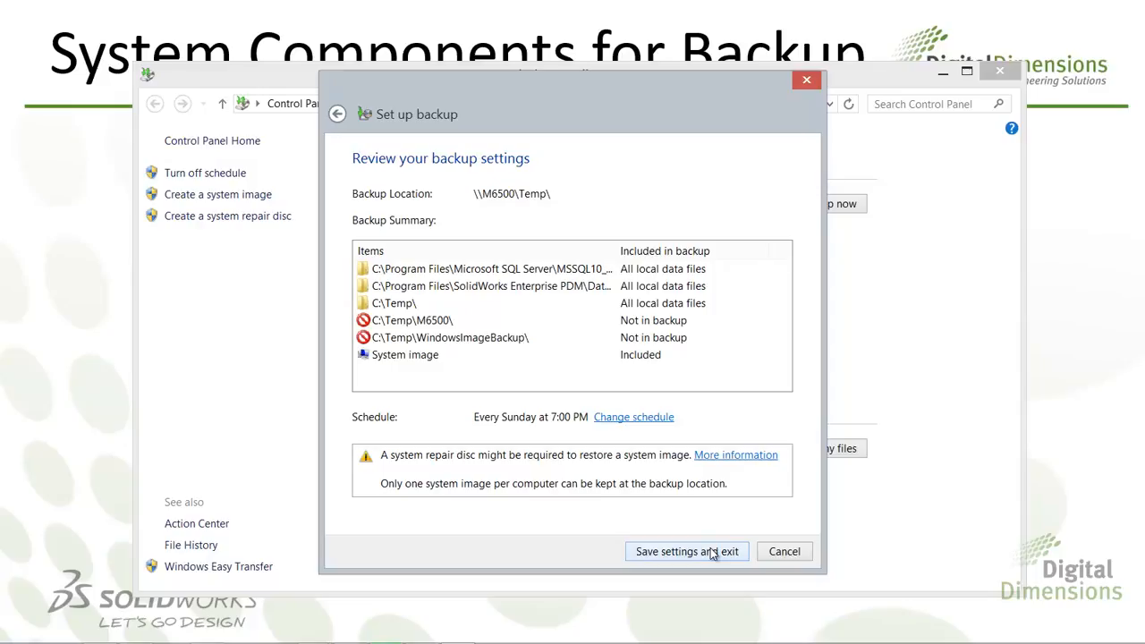
{"action": "left_click", "coordinate": [713, 552]}
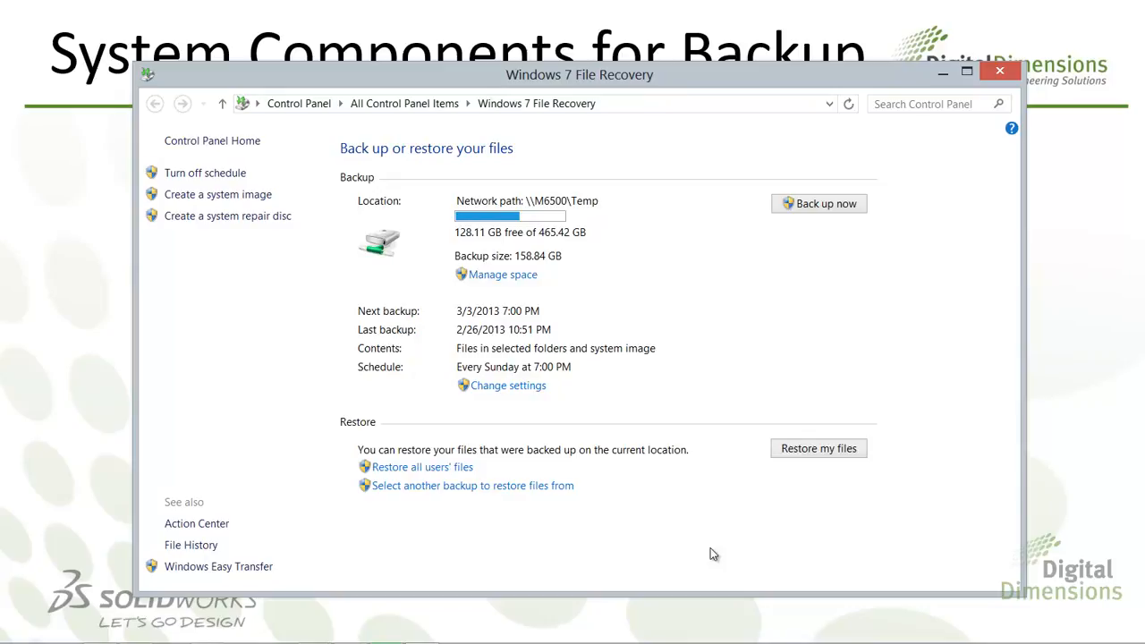
- Examine the COLD STORAGE folder and the backup items in C:\Temp in File Explorer, and close it along with Windows 7 File Recovery
{"action": "key", "text": "super+e"}
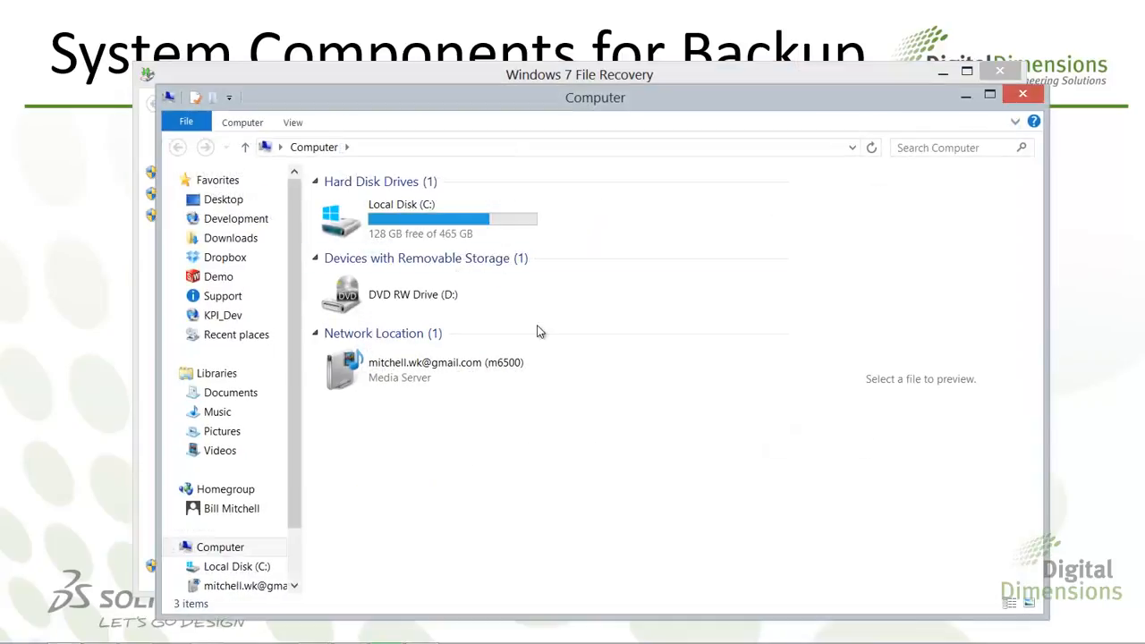
{"action": "double_click", "coordinate": [473, 229]}
{"action": "scroll", "coordinate": [470, 226], "scroll_direction": "down", "scroll_amount": 1}
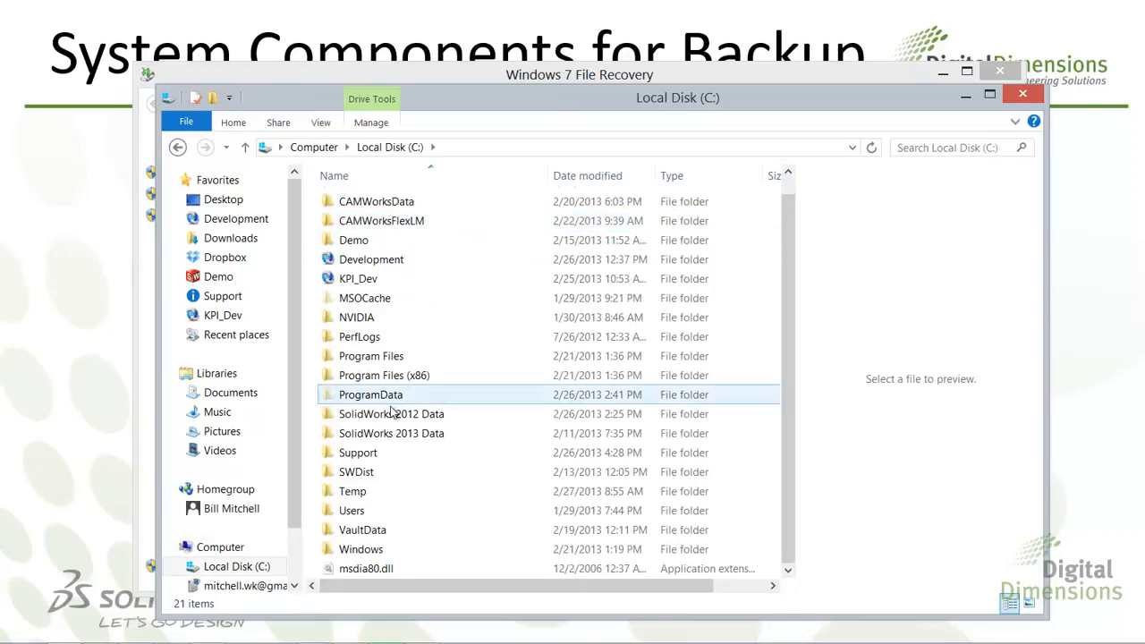
{"action": "left_click", "coordinate": [364, 492]}
{"action": "double_click", "coordinate": [362, 492]}
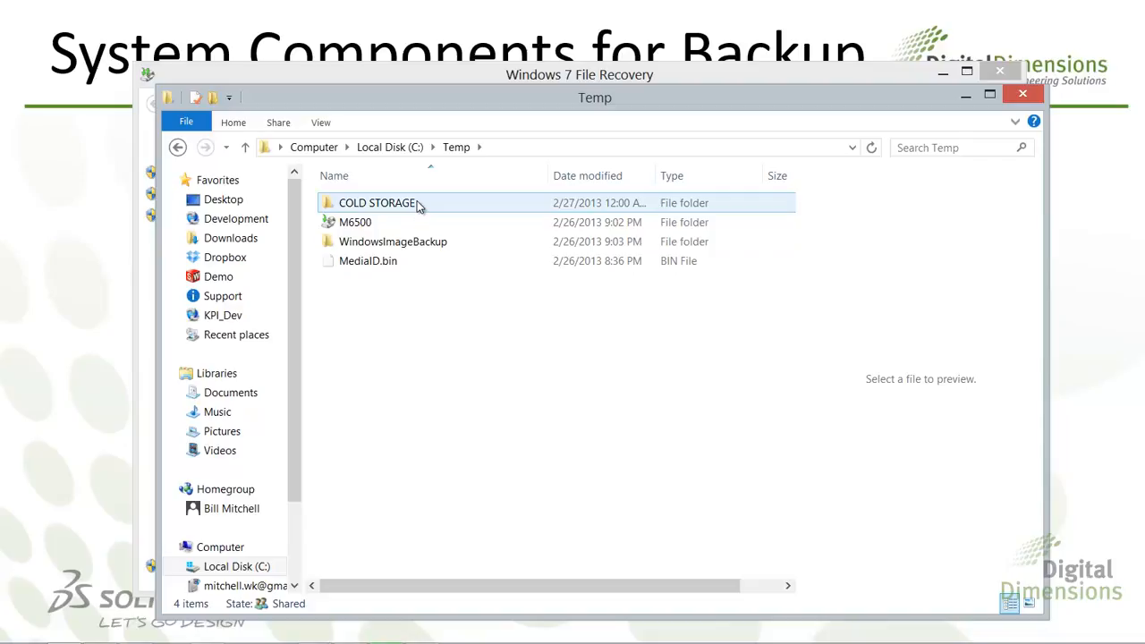
{"action": "double_click", "coordinate": [391, 209]}
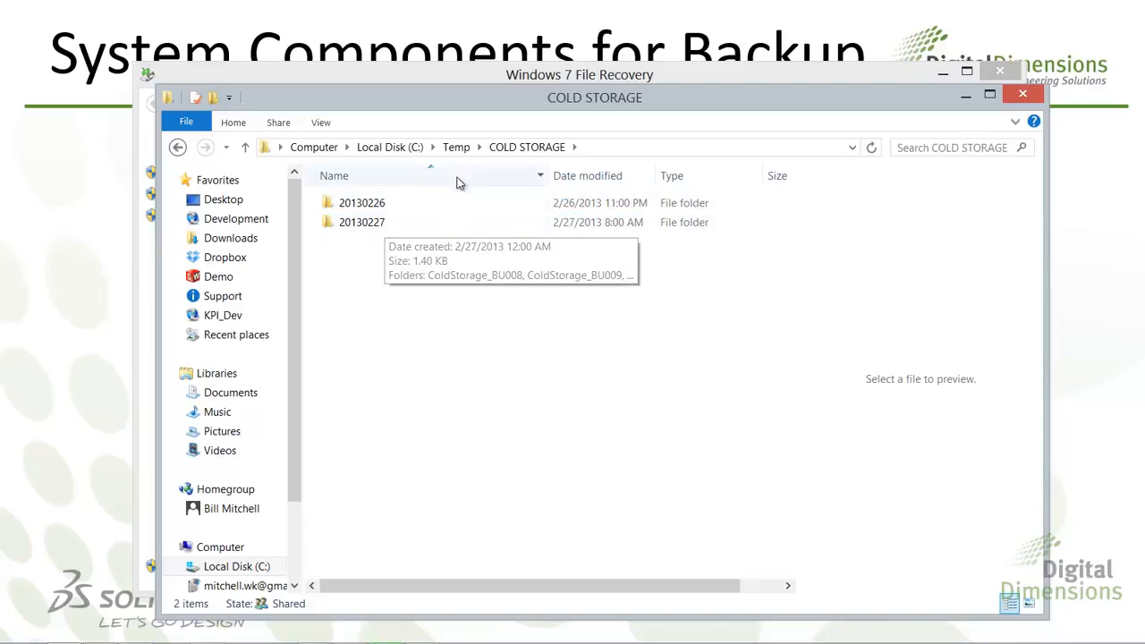
{"action": "left_click", "coordinate": [456, 146]}
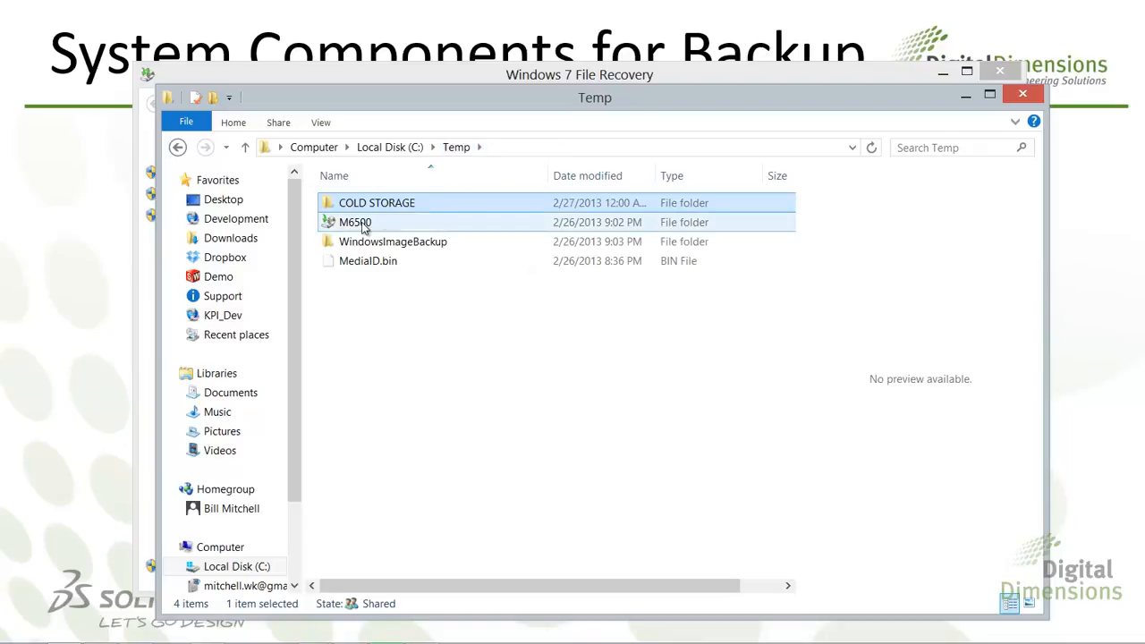
{"action": "mouse_move", "coordinate": [364, 228]}
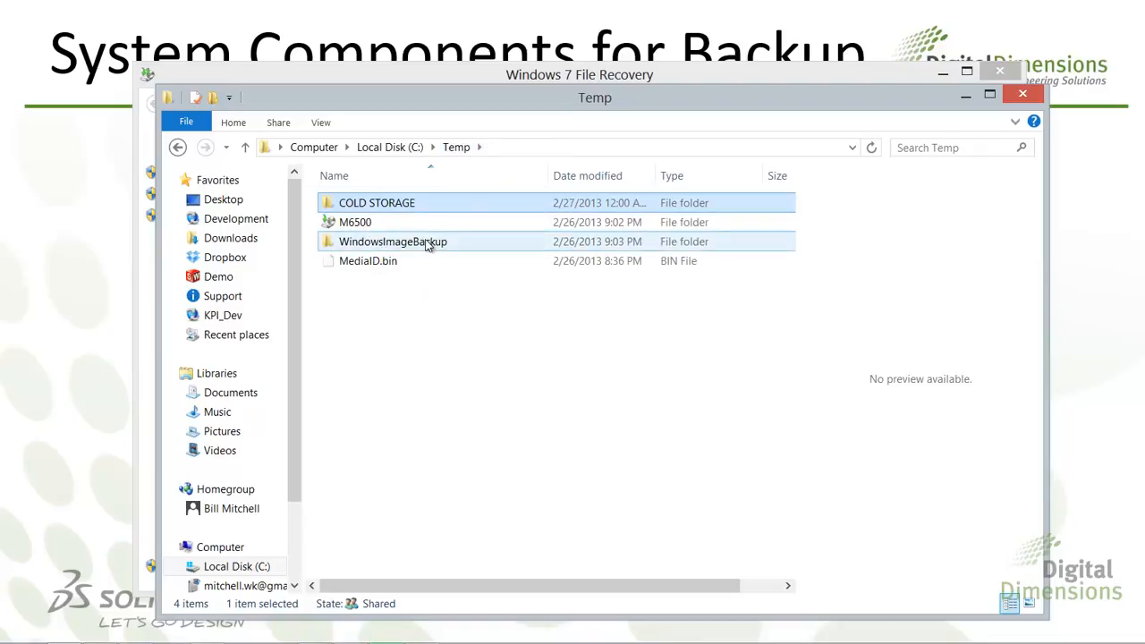
{"action": "mouse_move", "coordinate": [427, 245]}
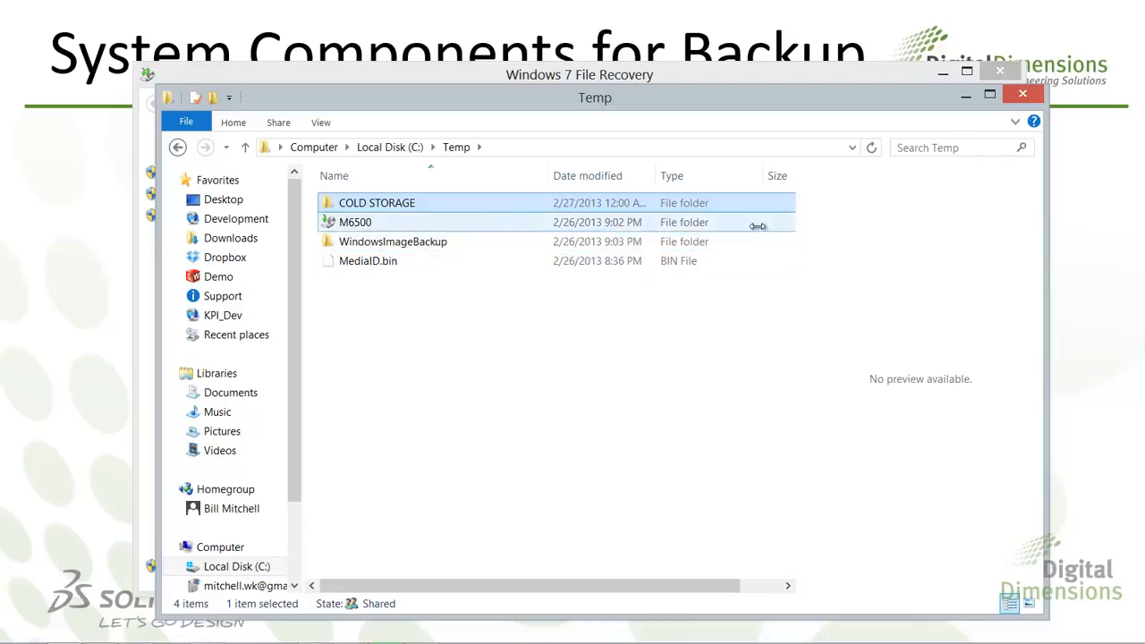
{"action": "left_click", "coordinate": [1023, 97]}
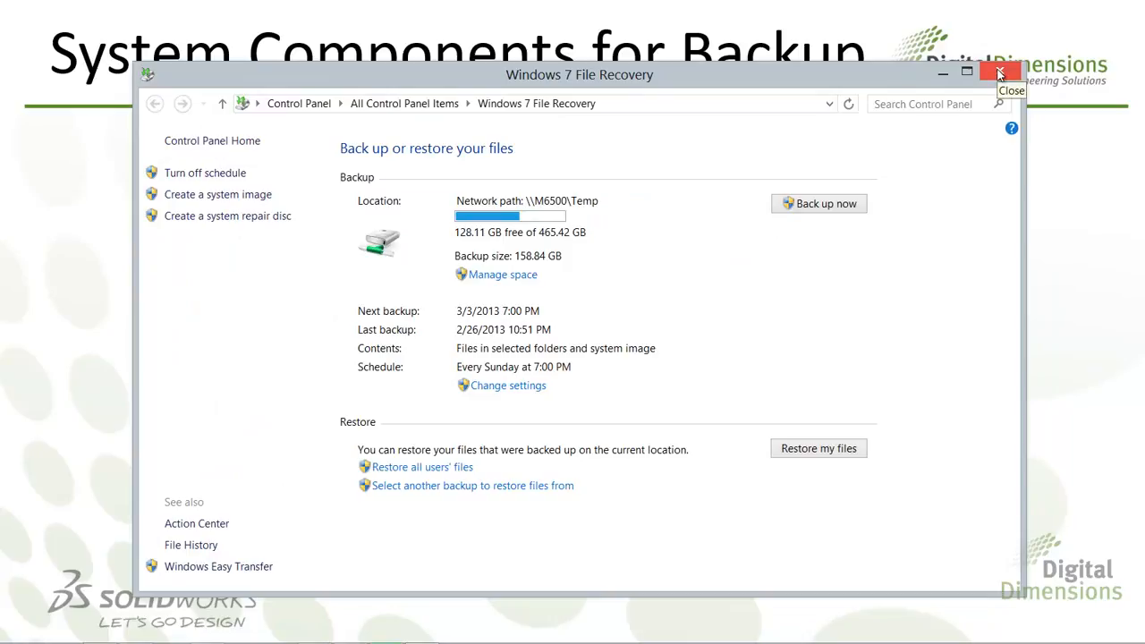
{"action": "left_click", "coordinate": [1001, 73]}
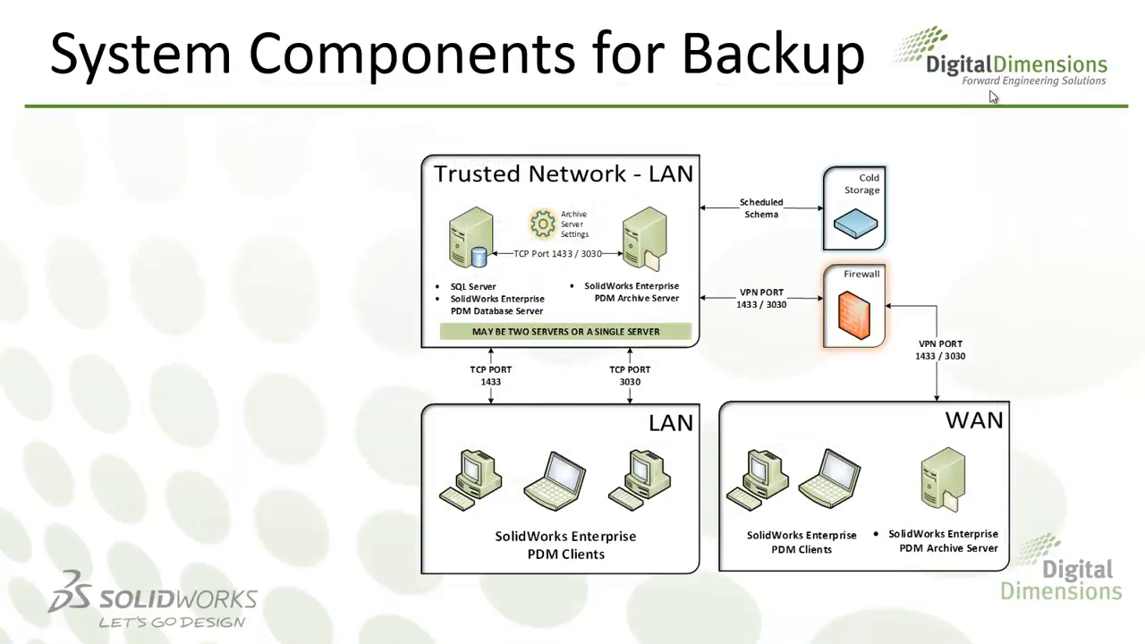
{"action": "left_click", "coordinate": [956, 230]}
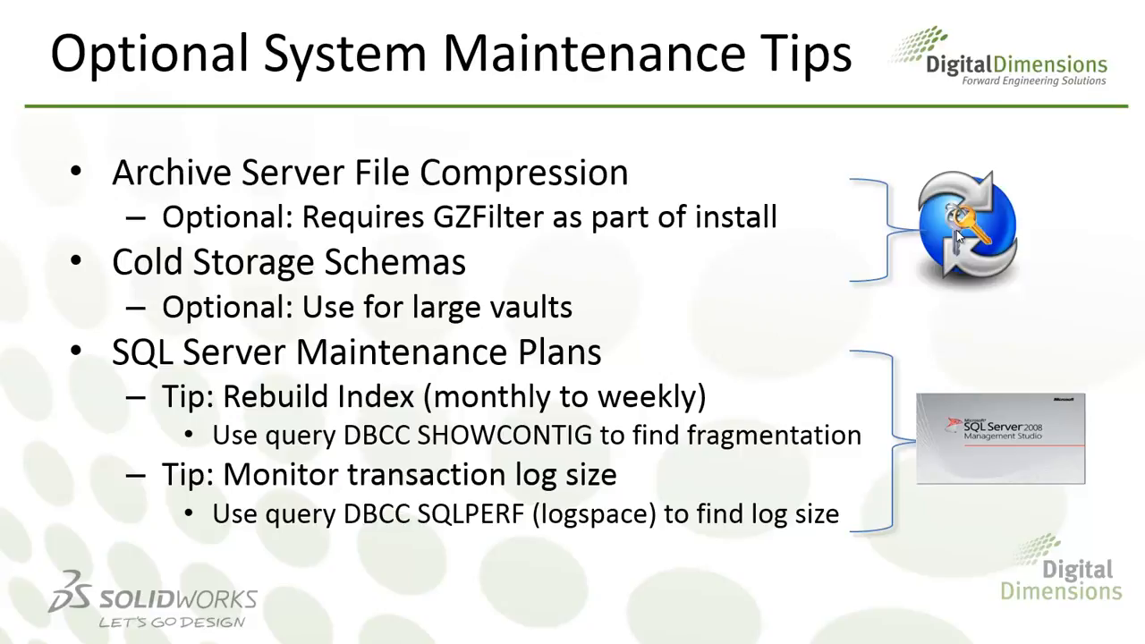
- Switch to SolidWorks Enterprise PDM Administration and open the Group Policies under Local Settings
{"action": "key", "text": "super"}
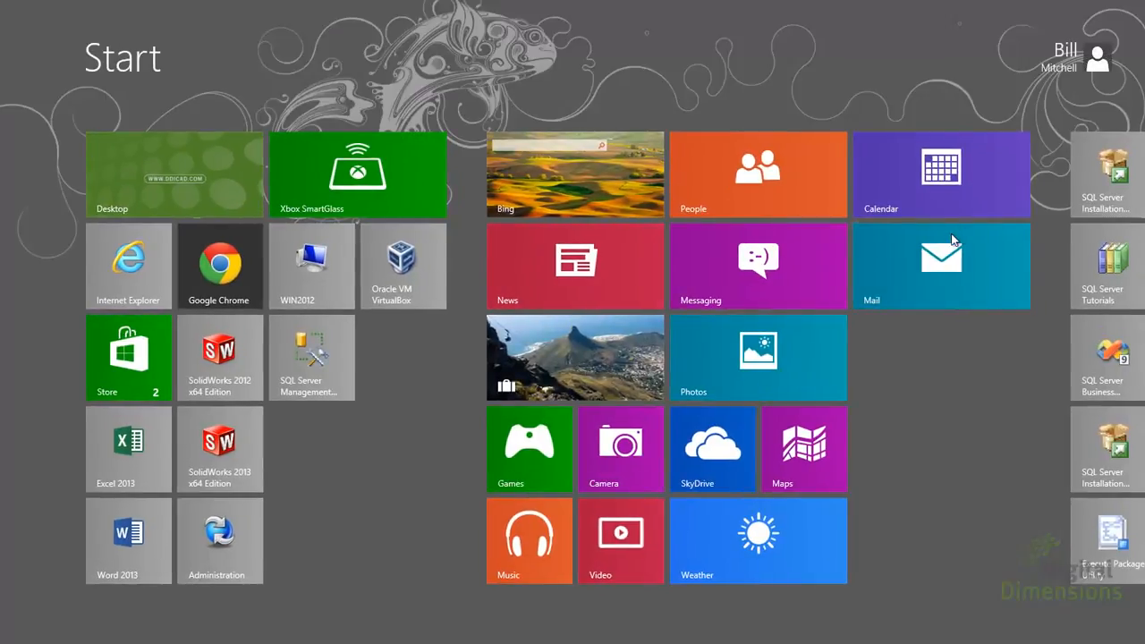
{"action": "left_click", "coordinate": [210, 544]}
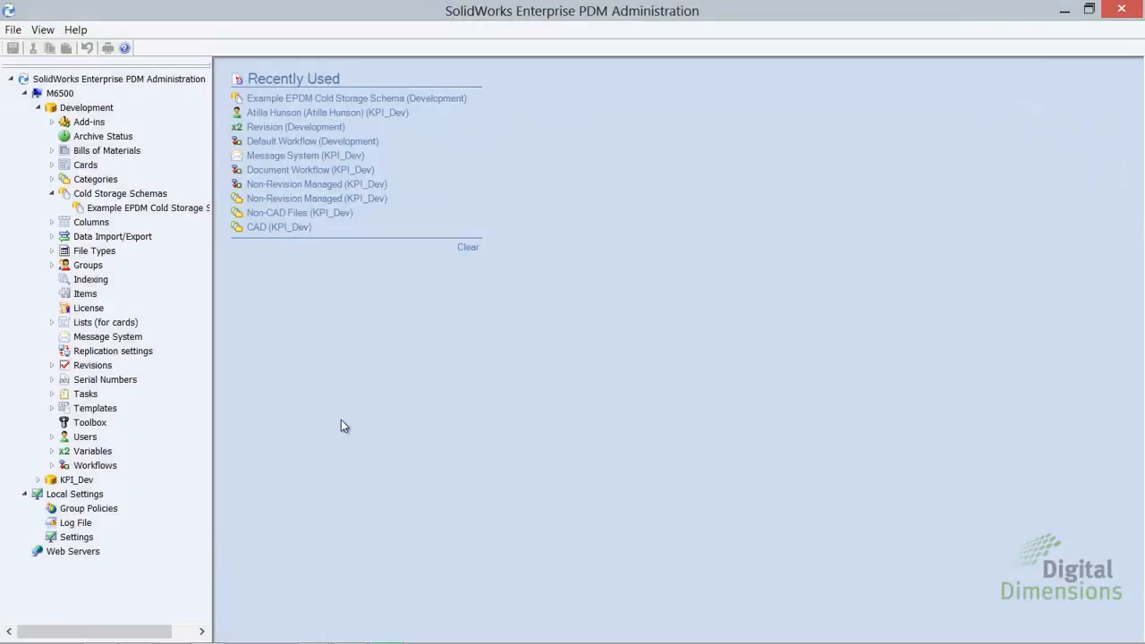
{"action": "left_click", "coordinate": [38, 107]}
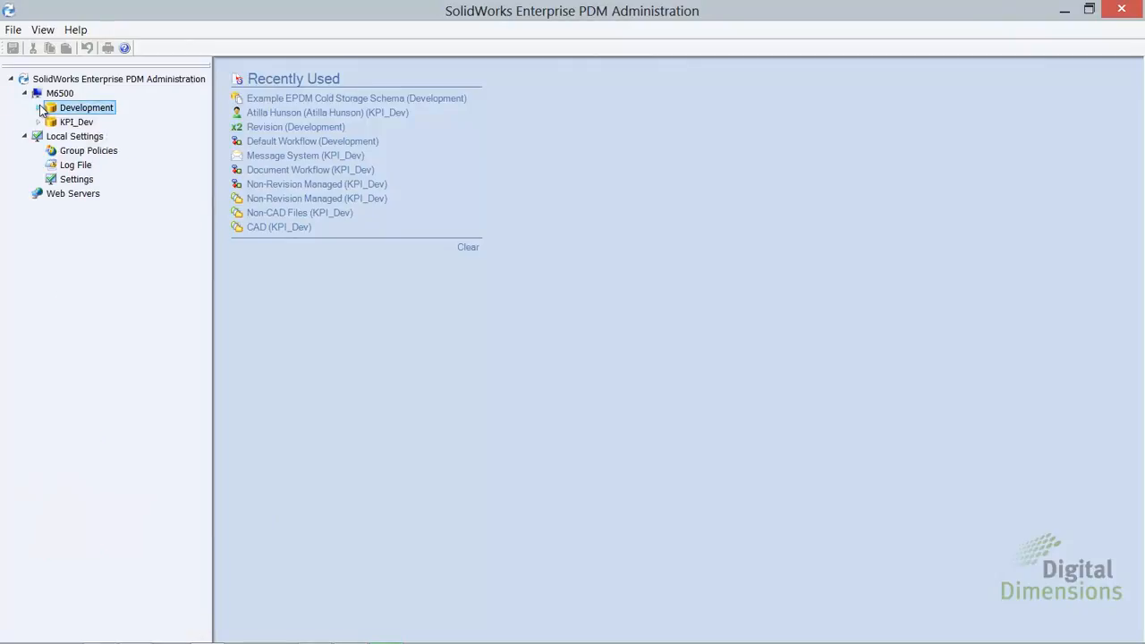
{"action": "left_click", "coordinate": [74, 140]}
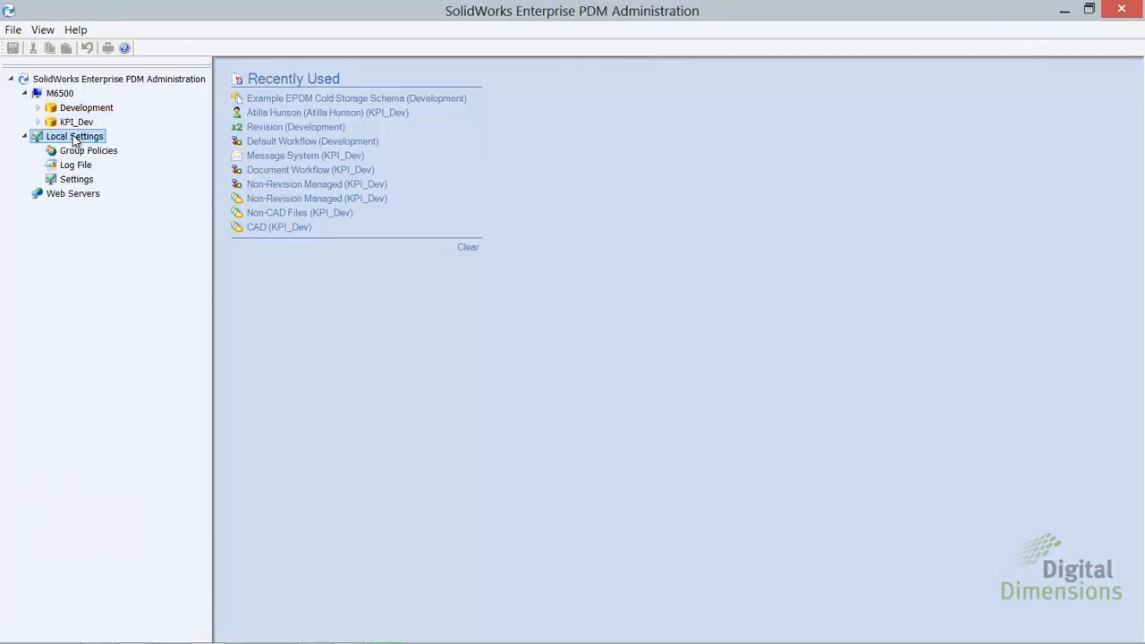
{"action": "left_click", "coordinate": [93, 153]}
{"action": "right_click", "coordinate": [93, 153]}
{"action": "left_click", "coordinate": [130, 166]}
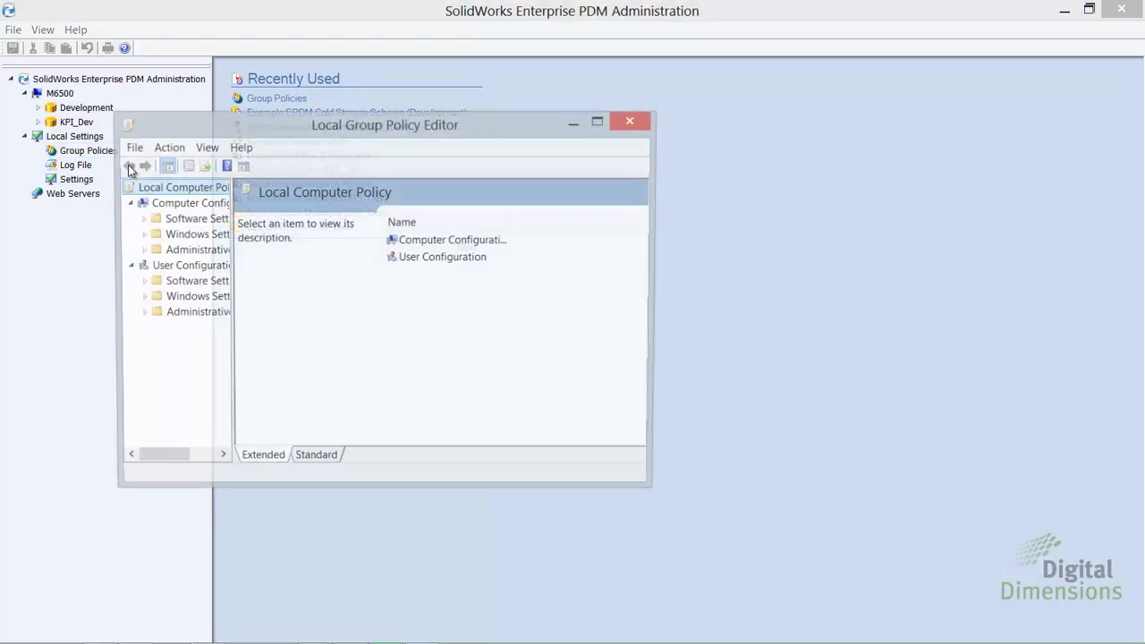
- Check the PDMWorks Enterprise policy template in Computer Configuration's Administrative Templates and its source folder C:\SWDist\pdmwenterprise\Support\Policies, without adding or removing a template
{"action": "left_click_drag", "start_coordinate": [229, 355], "coordinate": [336, 355]}
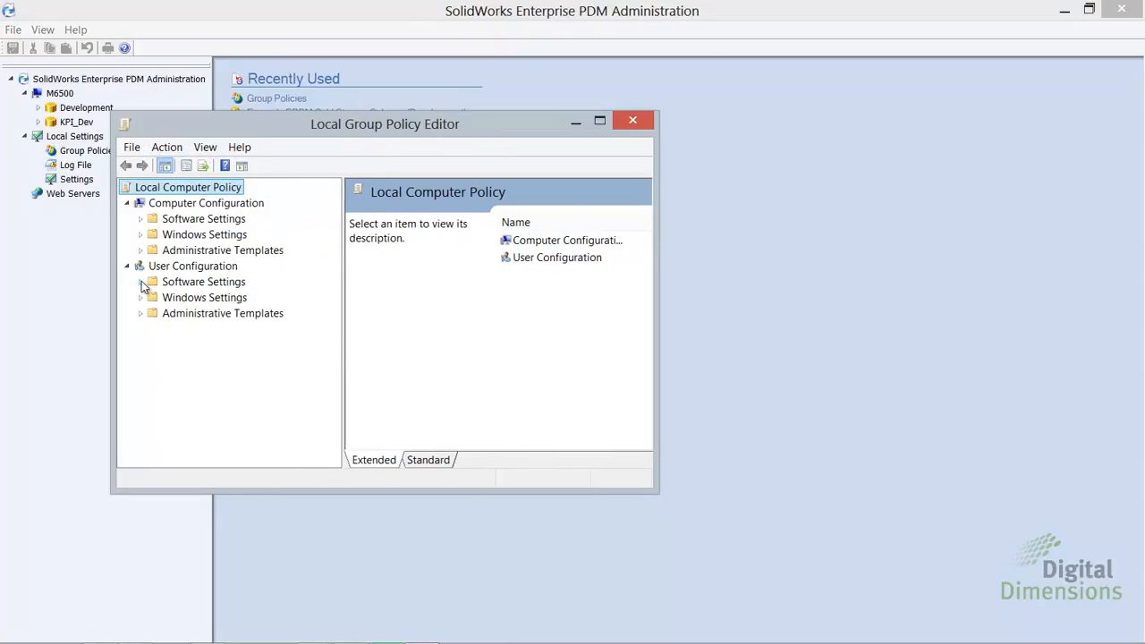
{"action": "left_click", "coordinate": [189, 251]}
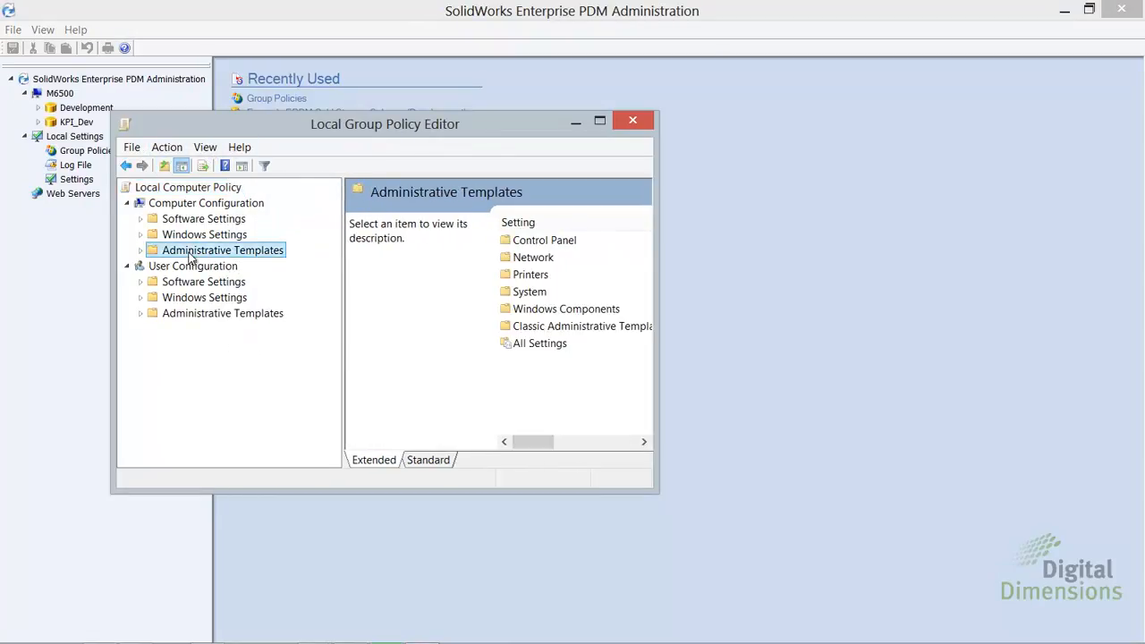
{"action": "left_click", "coordinate": [141, 252]}
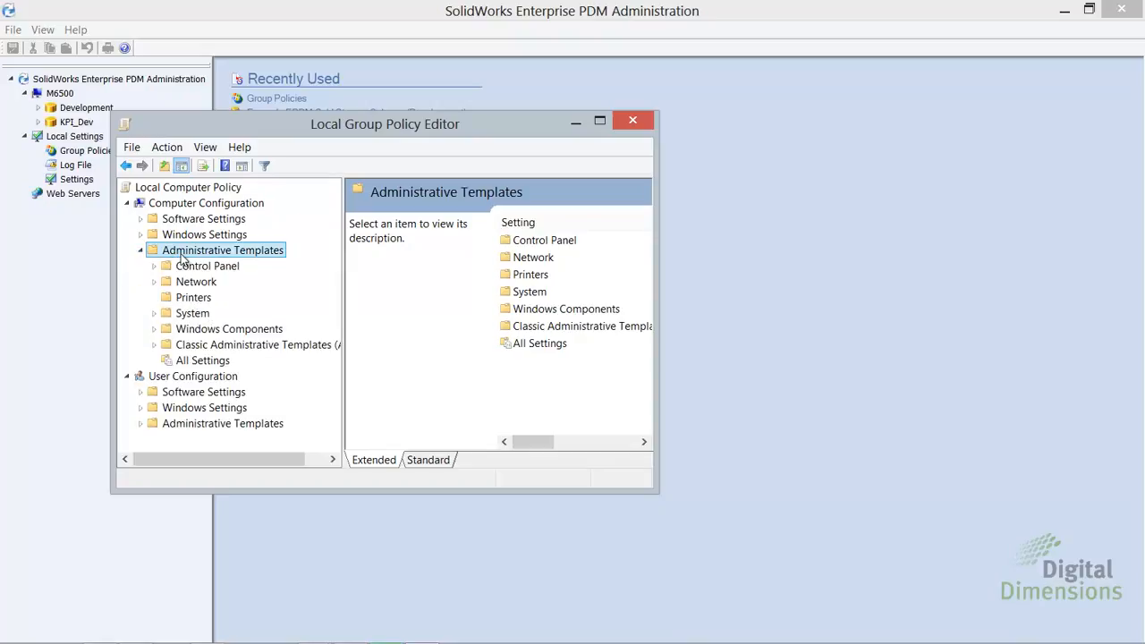
{"action": "right_click", "coordinate": [184, 257]}
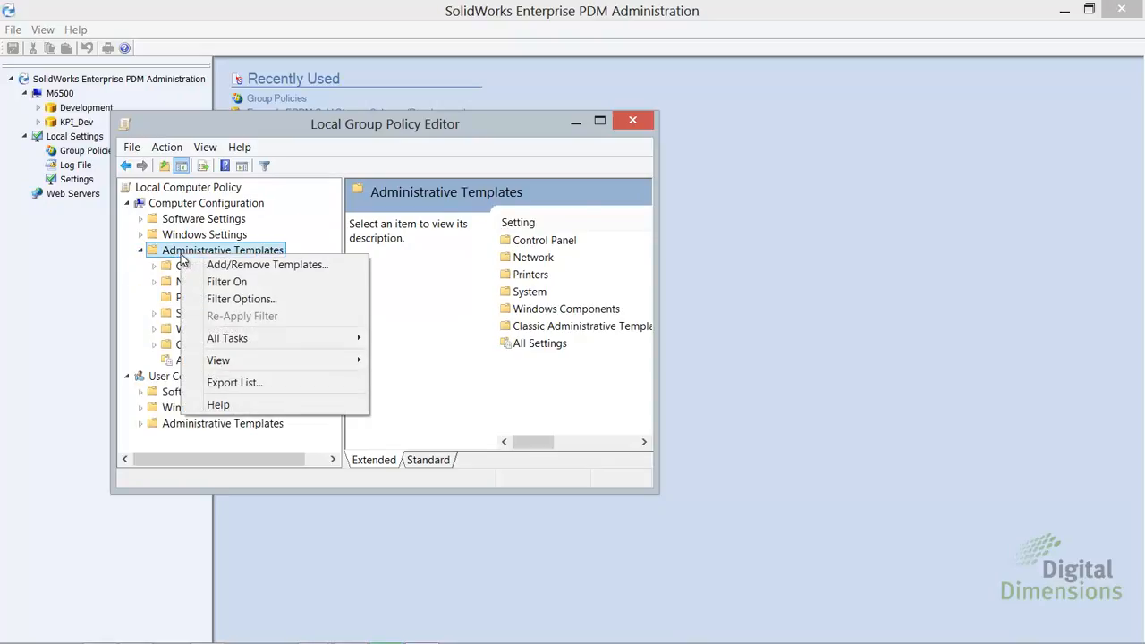
{"action": "left_click", "coordinate": [244, 267]}
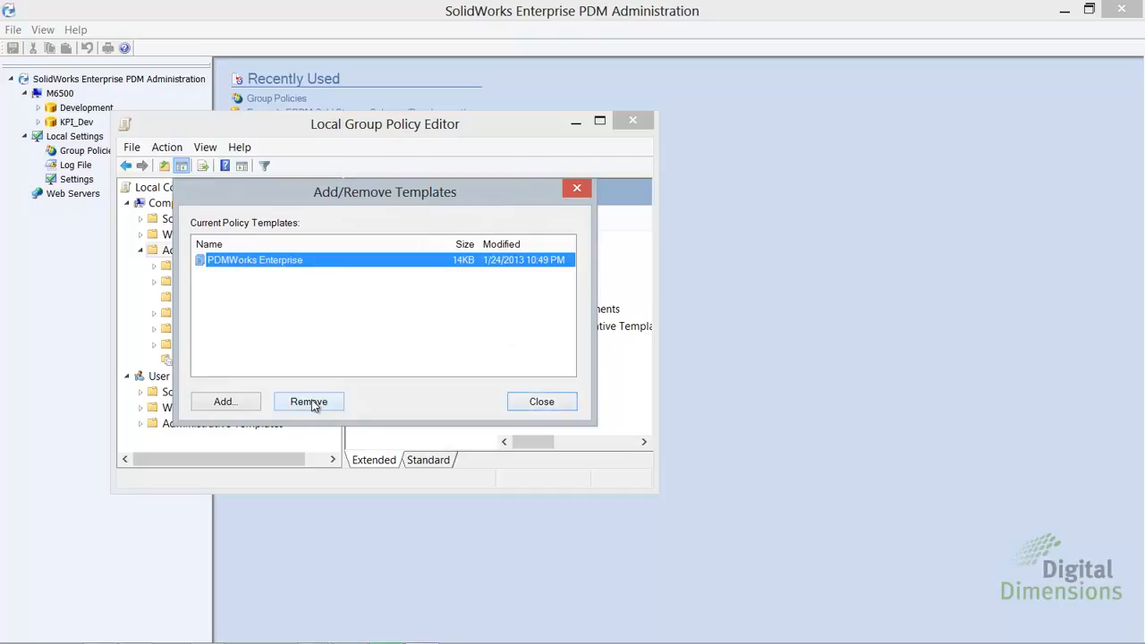
{"action": "left_click", "coordinate": [239, 402]}
{"action": "left_click_drag", "start_coordinate": [567, 74], "coordinate": [802, 185]}
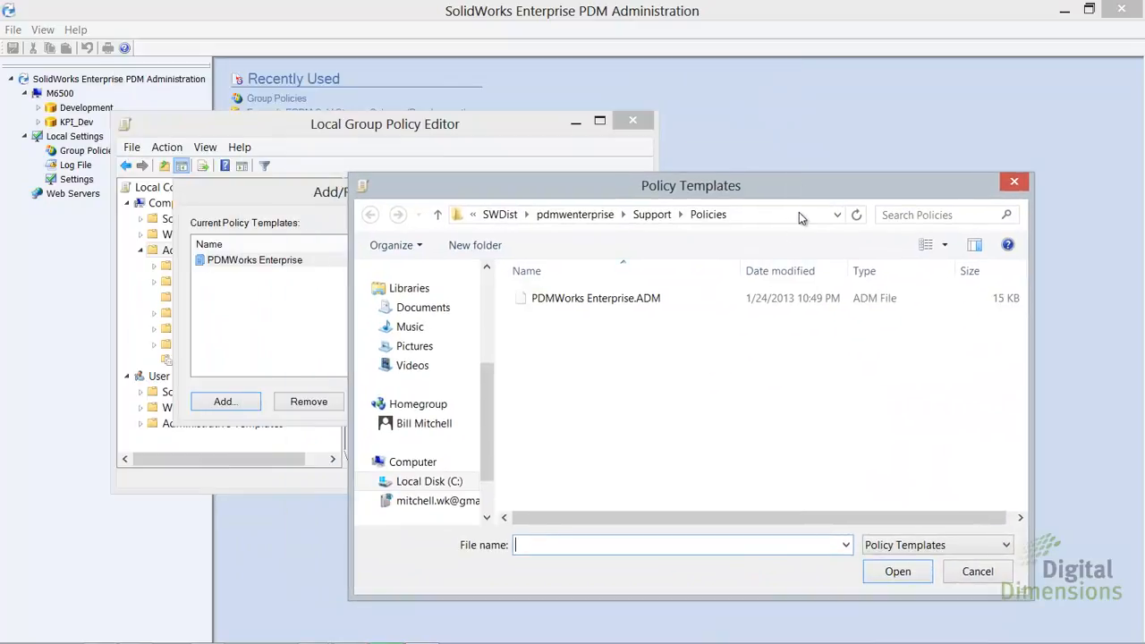
{"action": "left_click", "coordinate": [801, 214]}
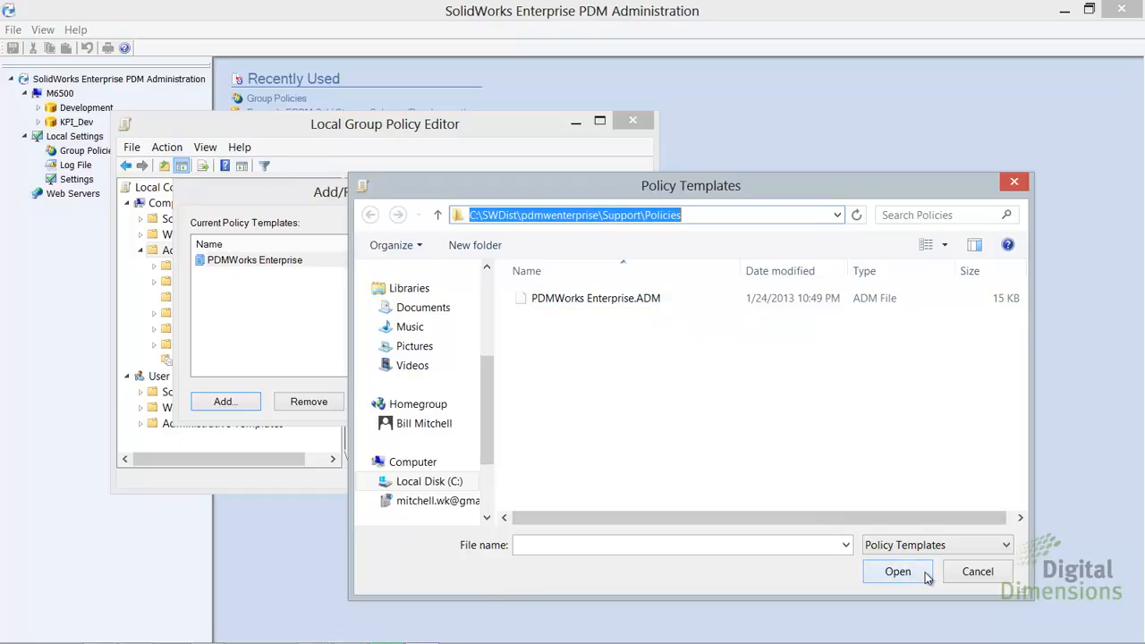
{"action": "left_click", "coordinate": [975, 571]}
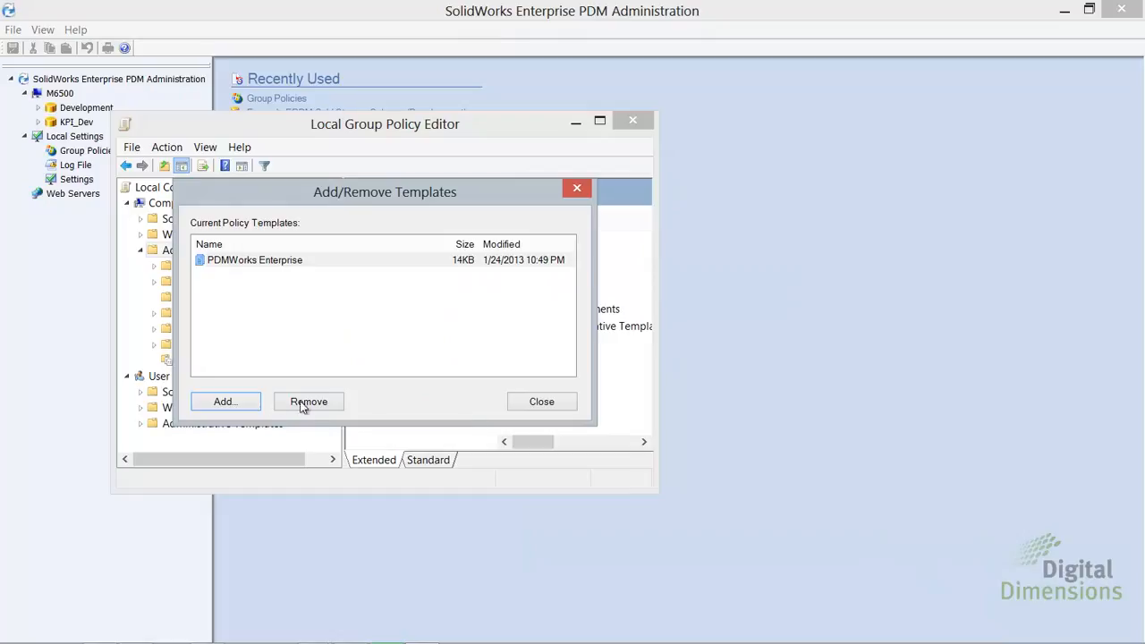
{"action": "left_click", "coordinate": [543, 402]}
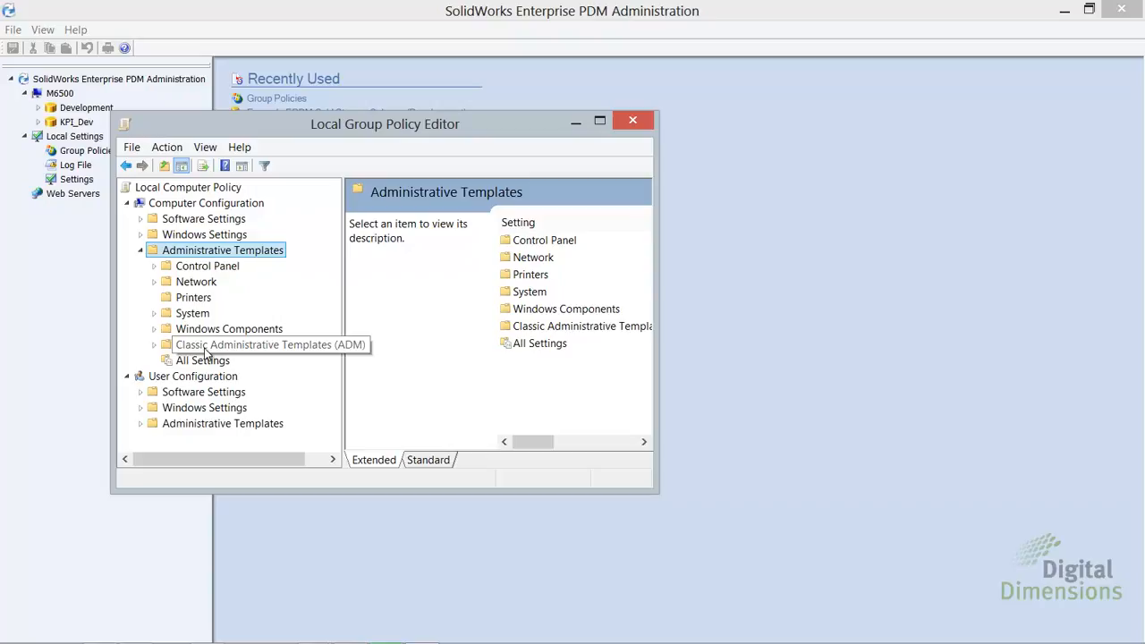
- Confirm the Archive Server's Archive Compression policy as Enabled with compression schedule 0 4 *, and close the policy editor and Administration tool
{"action": "left_click", "coordinate": [154, 345]}
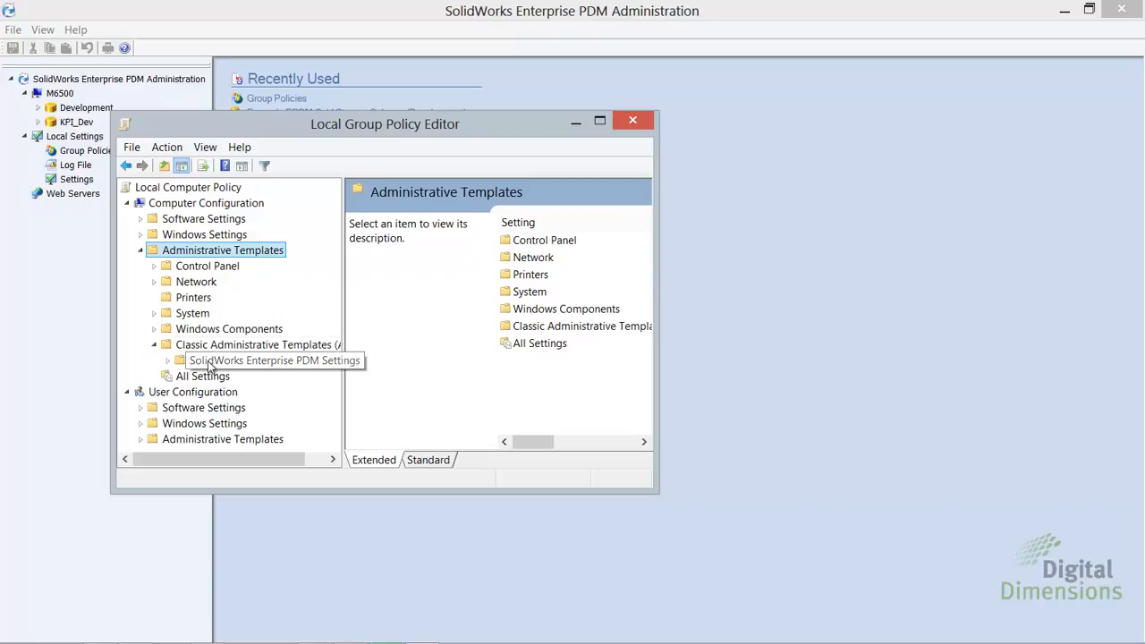
{"action": "left_click", "coordinate": [167, 360]}
{"action": "left_click", "coordinate": [225, 381]}
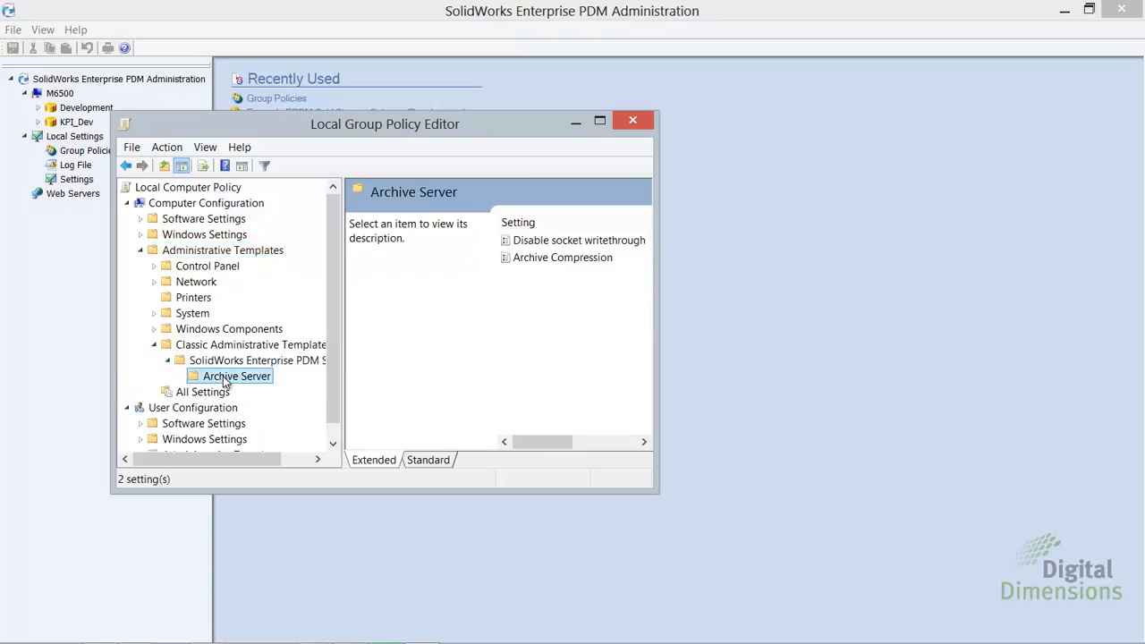
{"action": "left_click_drag", "start_coordinate": [657, 284], "coordinate": [823, 282]}
{"action": "right_click", "coordinate": [571, 259]}
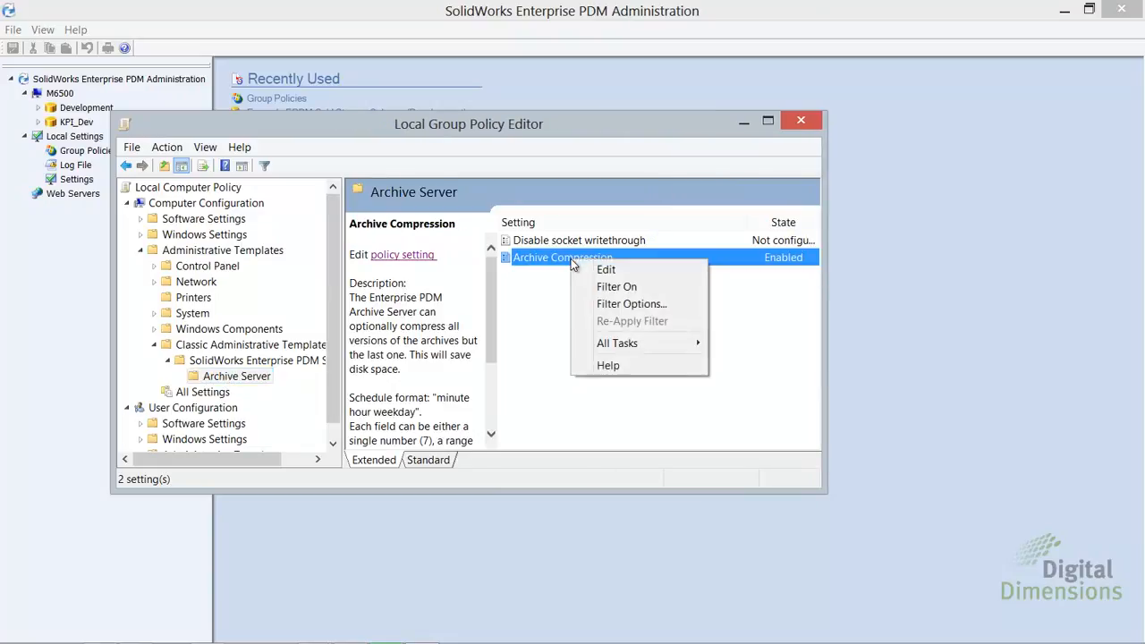
{"action": "left_click", "coordinate": [607, 272]}
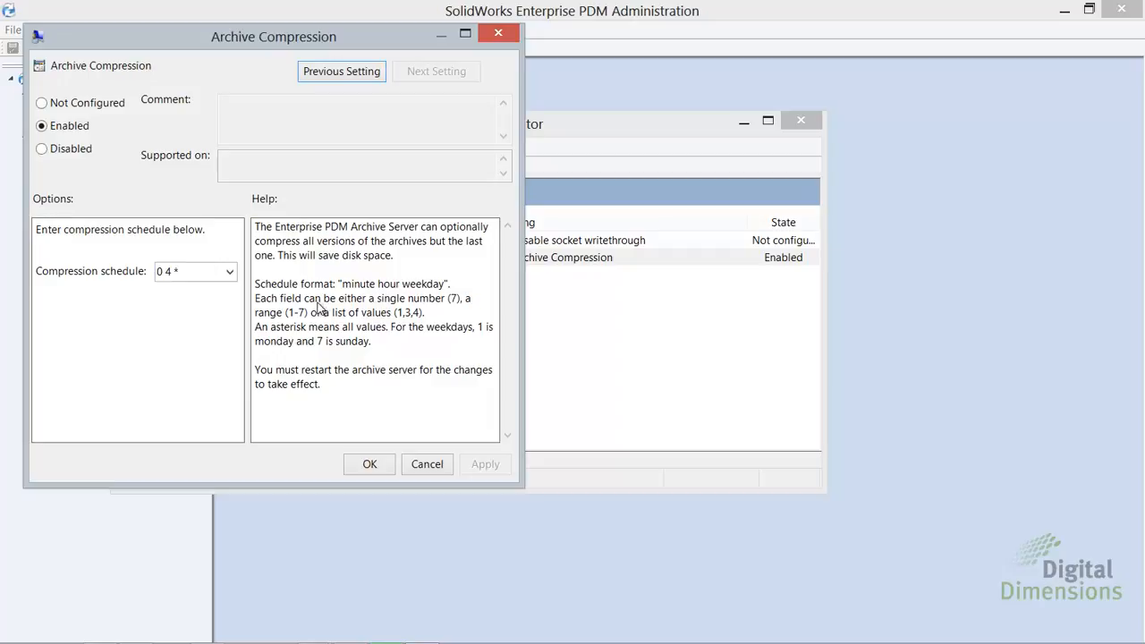
{"action": "left_click", "coordinate": [363, 464]}
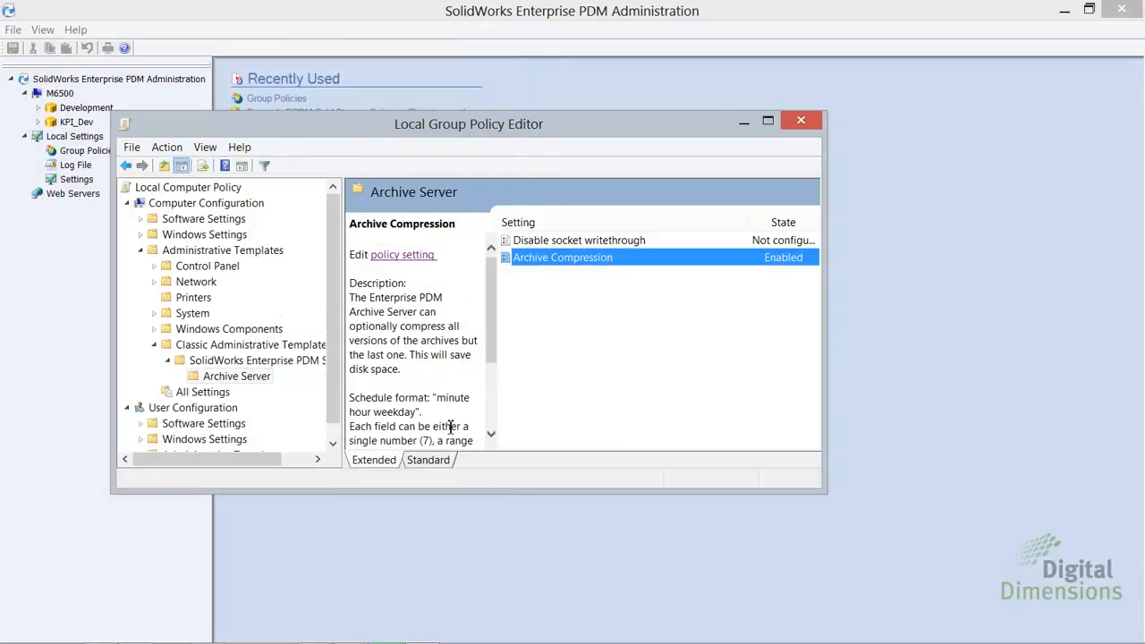
{"action": "left_click", "coordinate": [802, 121]}
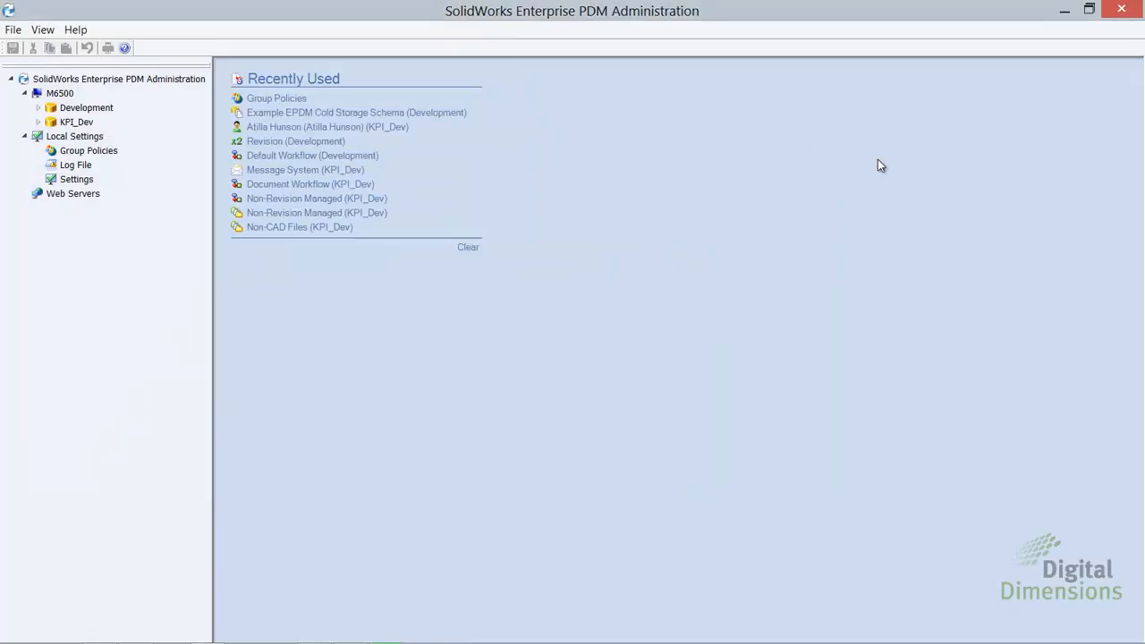
{"action": "left_click", "coordinate": [1129, 10]}
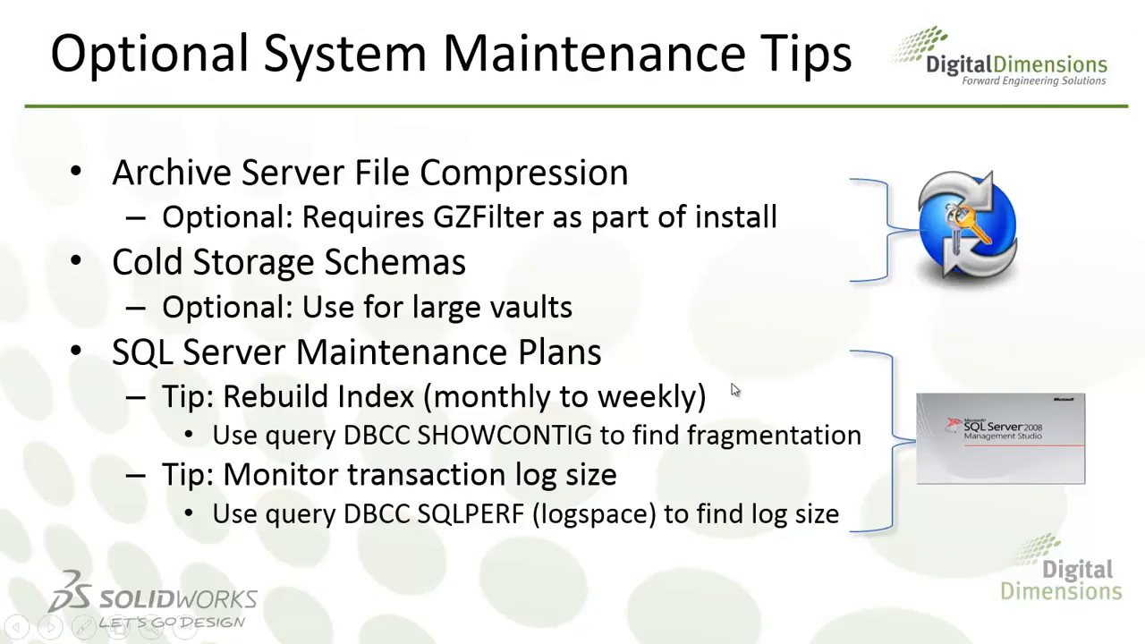
- Switch to SQL Server Management Studio, collapse the Management folder and write dbcc showcontig in a new query
{"action": "key", "text": "alt+Tab"}
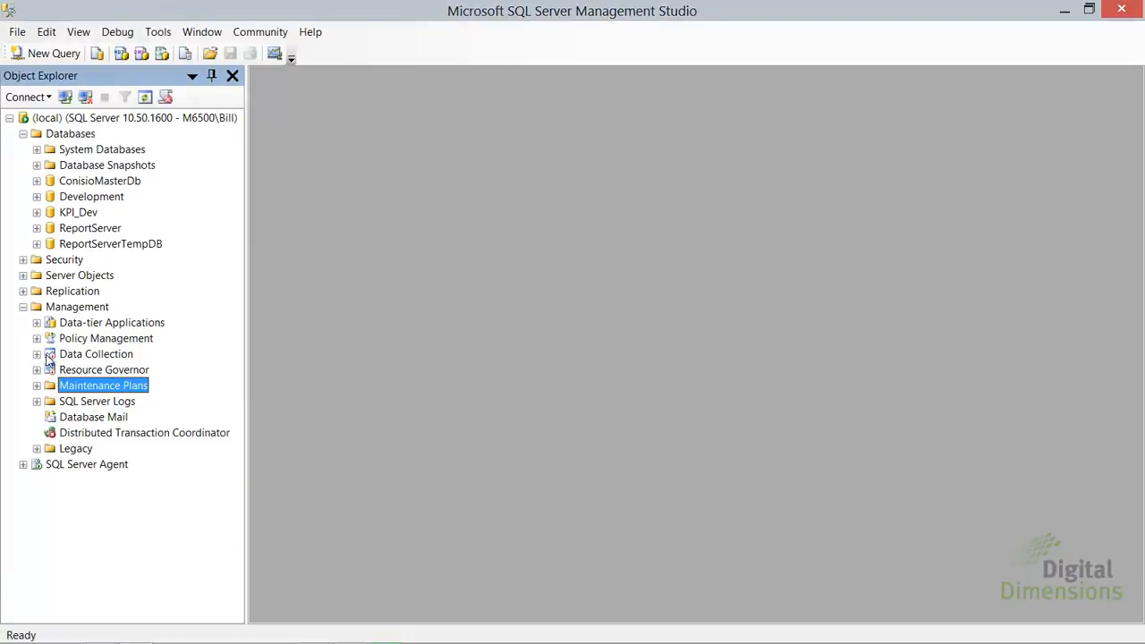
{"action": "left_click", "coordinate": [23, 307]}
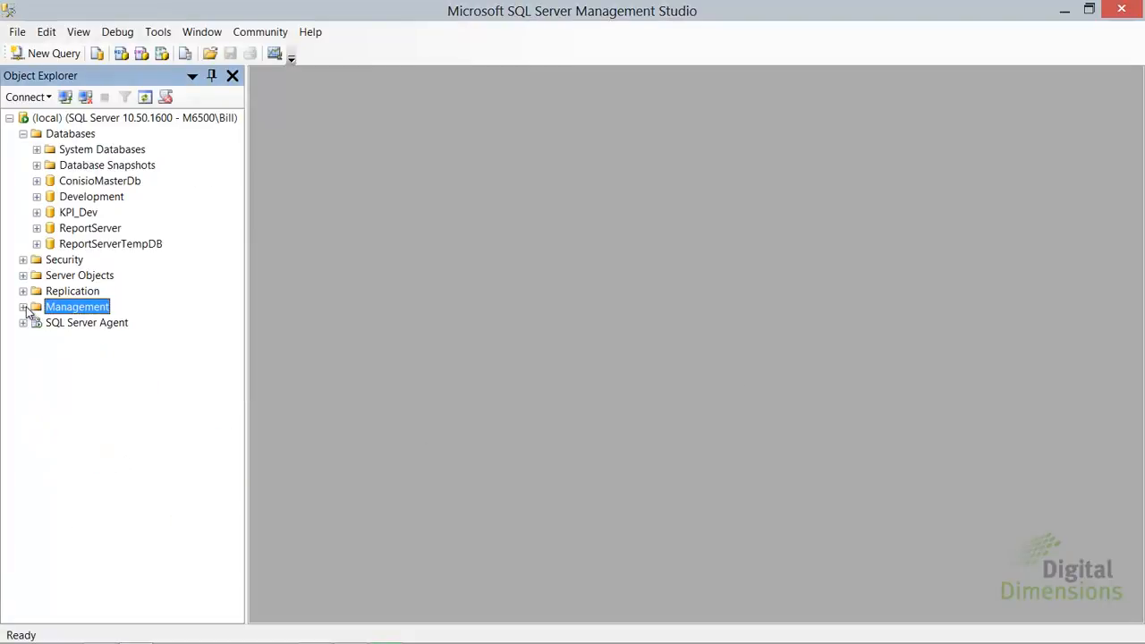
{"action": "left_click", "coordinate": [76, 136]}
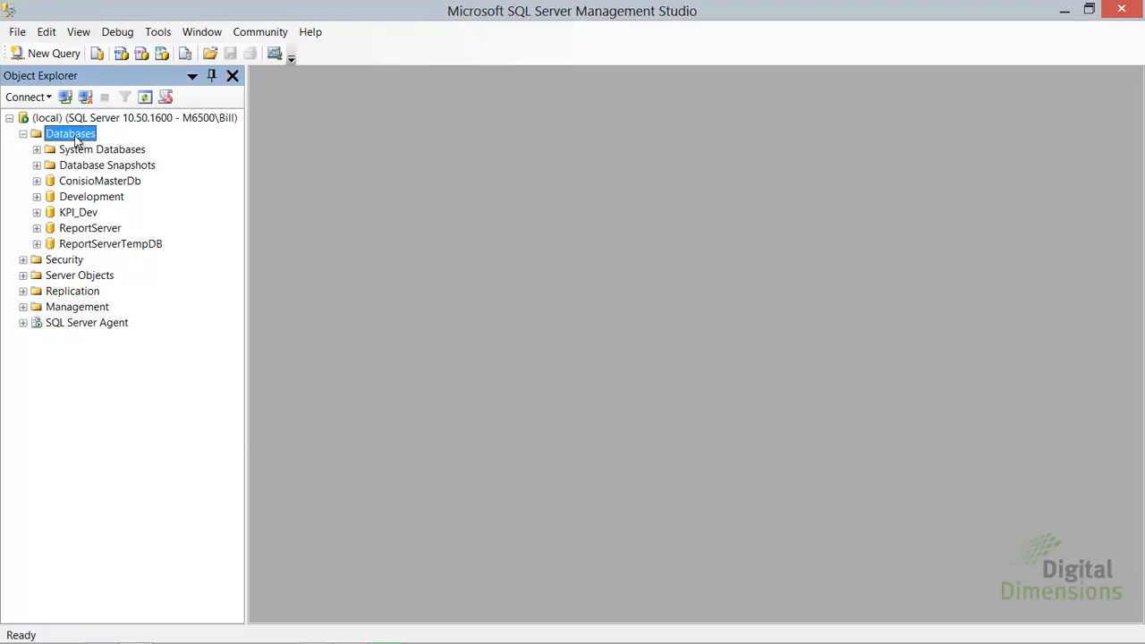
{"action": "left_click", "coordinate": [54, 53]}
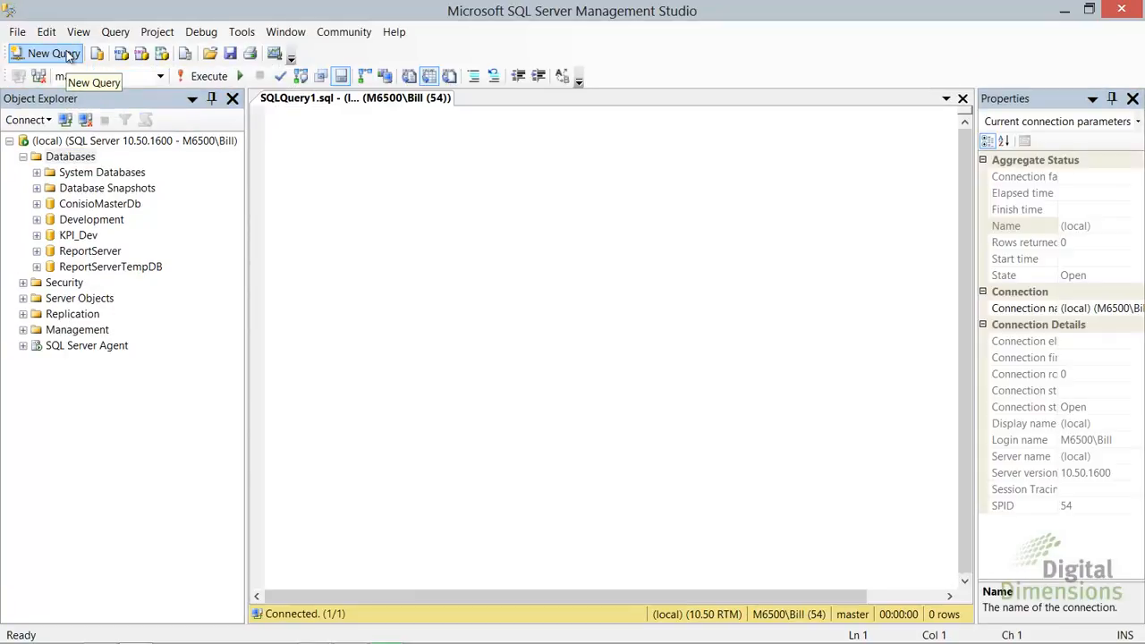
{"action": "type", "text": "dbcc"}
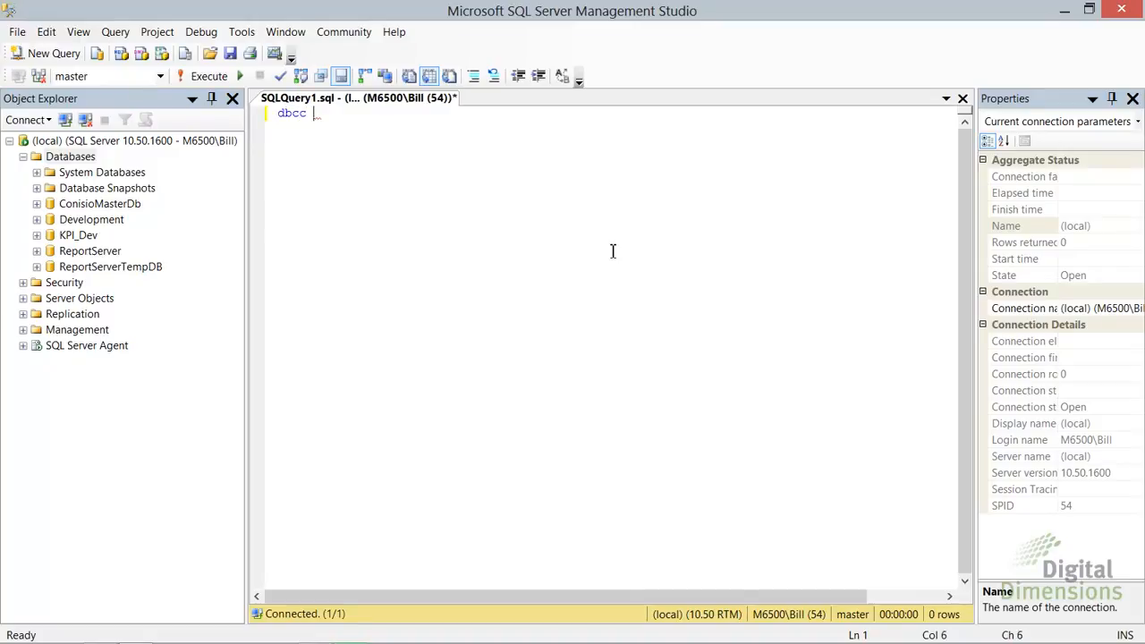
{"action": "type", "text": "showcontig"}
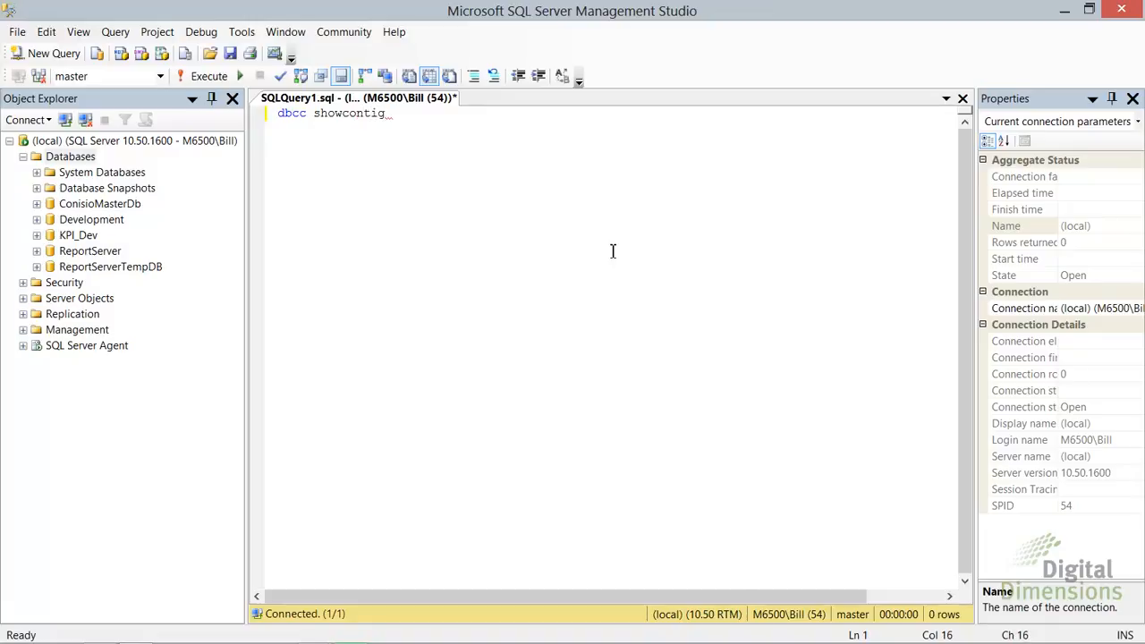
{"action": "key", "text": "Home"}
- Set the query's target database to Development and execute the fragmentation query
{"action": "left_click", "coordinate": [161, 78]}
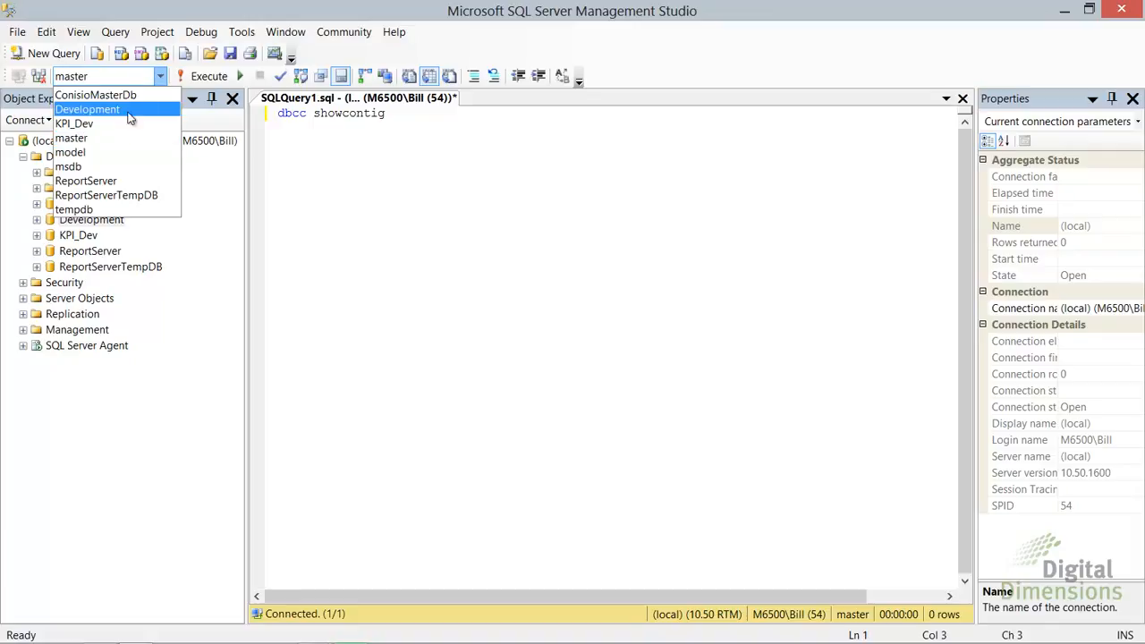
{"action": "left_click", "coordinate": [122, 110]}
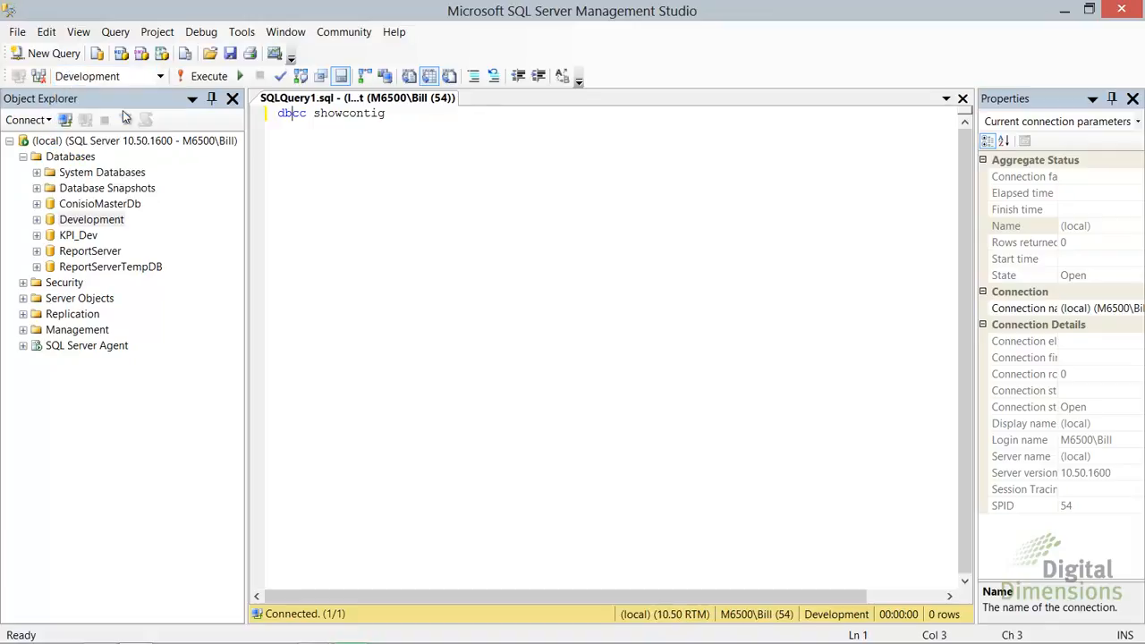
{"action": "left_click", "coordinate": [202, 77]}
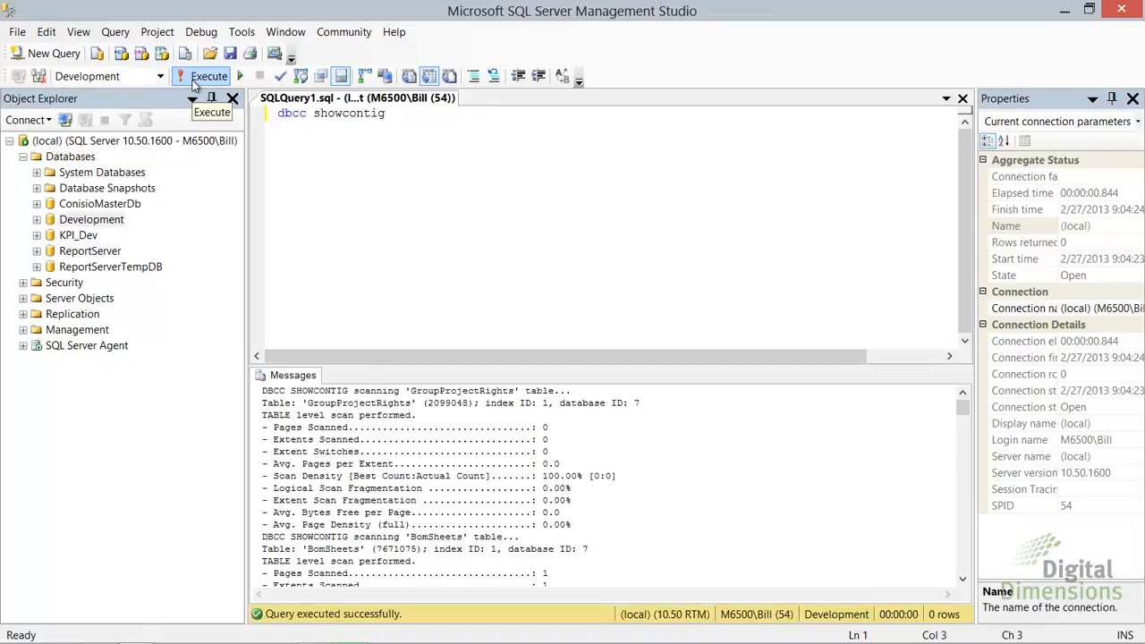
- Enlarge the message output and examine the scan density and fragmentation figures of the Development database's tables
{"action": "left_click_drag", "start_coordinate": [417, 365], "coordinate": [418, 245]}
{"action": "left_click", "coordinate": [413, 332]}
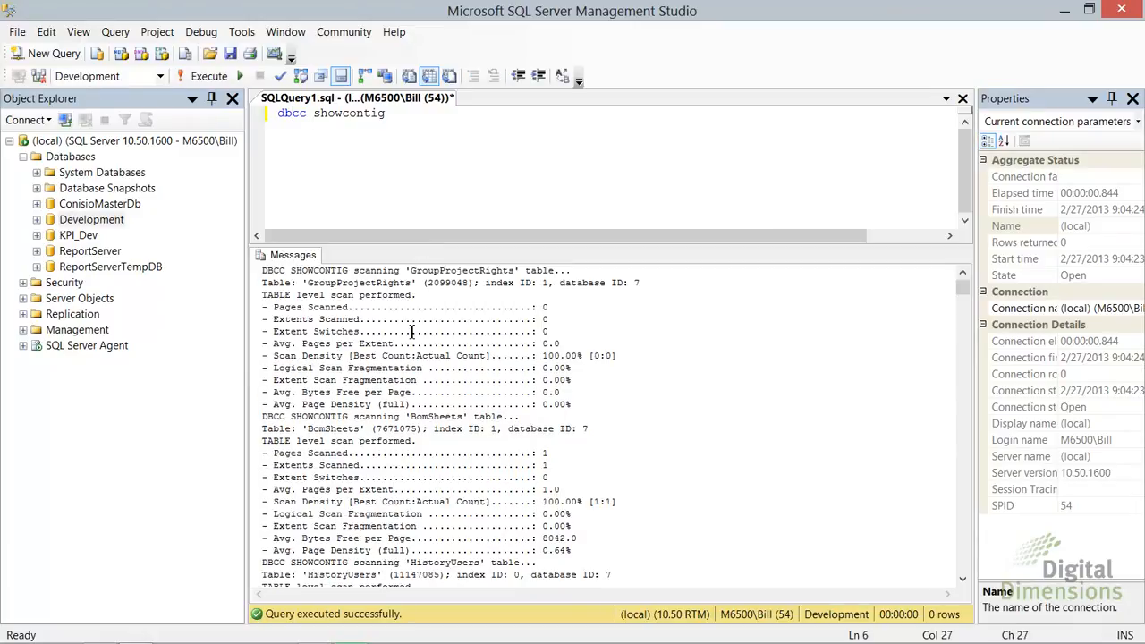
{"action": "key", "text": "Page_Down"}
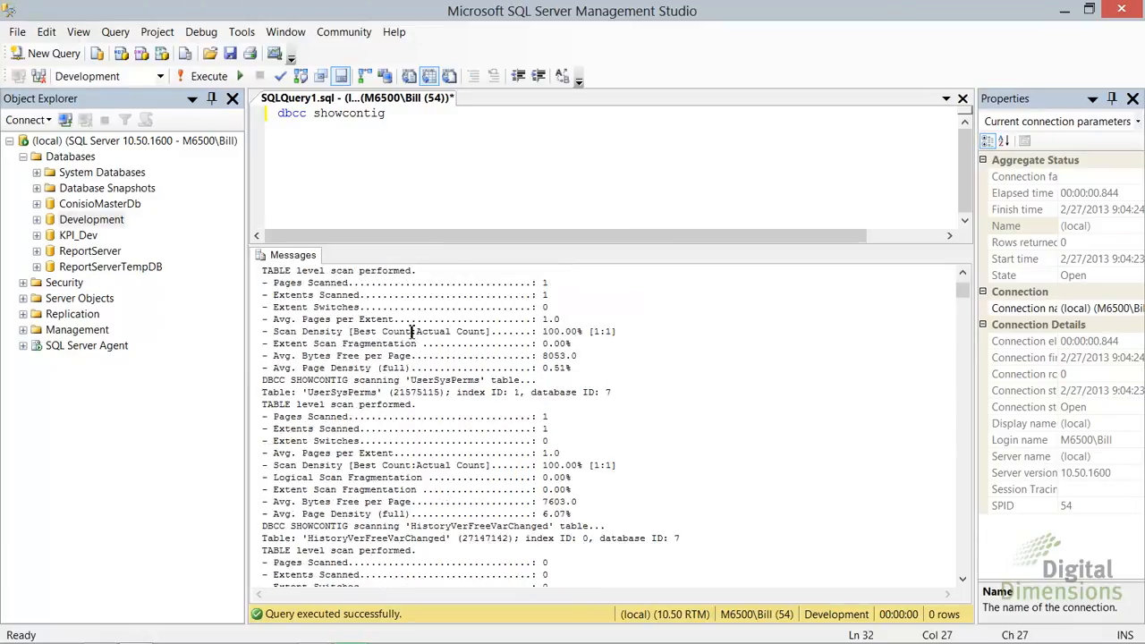
{"action": "key", "text": "Page_Down"}
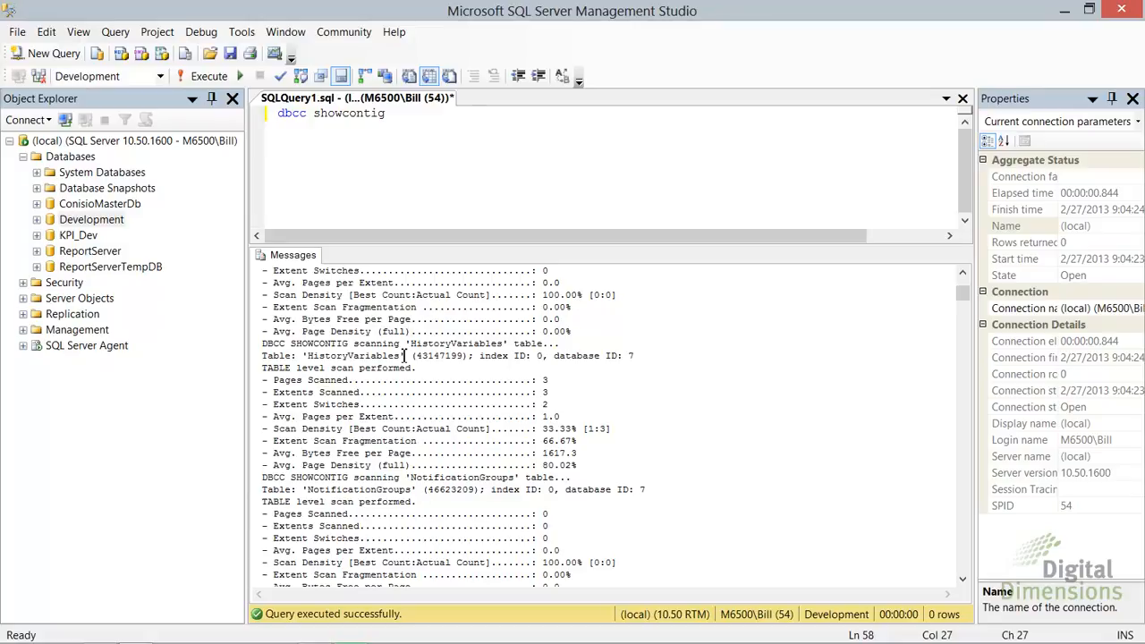
{"action": "key", "text": "Page_Down"}
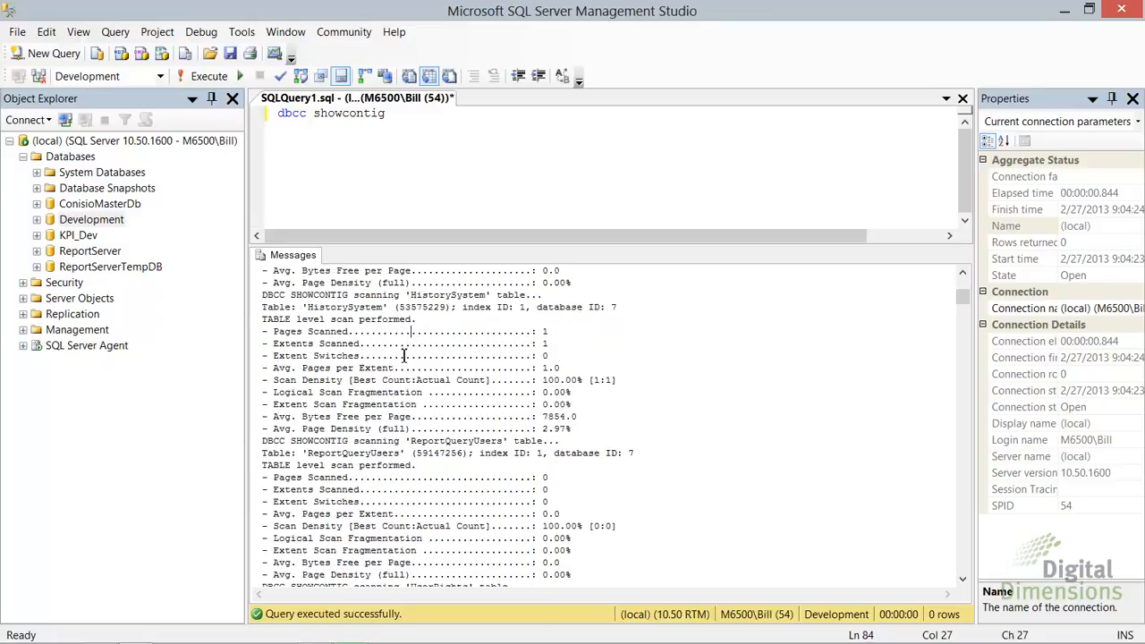
{"action": "key", "text": "Page_Down"}
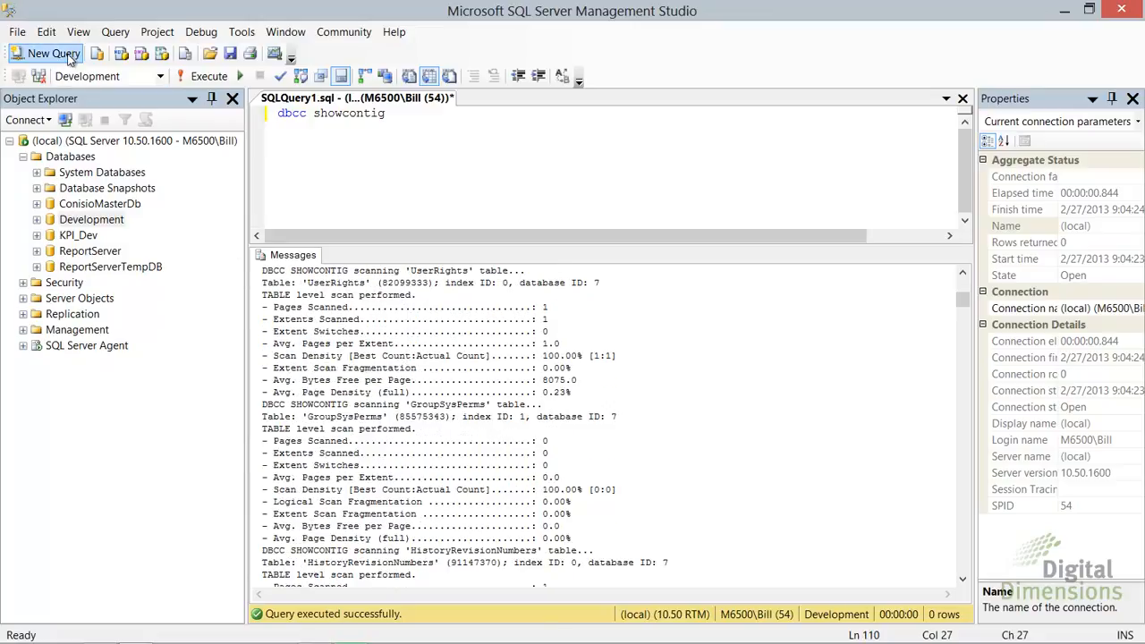
- Create a second query containing dbcc sqlperf (logspace) and execute it
{"action": "left_click", "coordinate": [54, 54]}
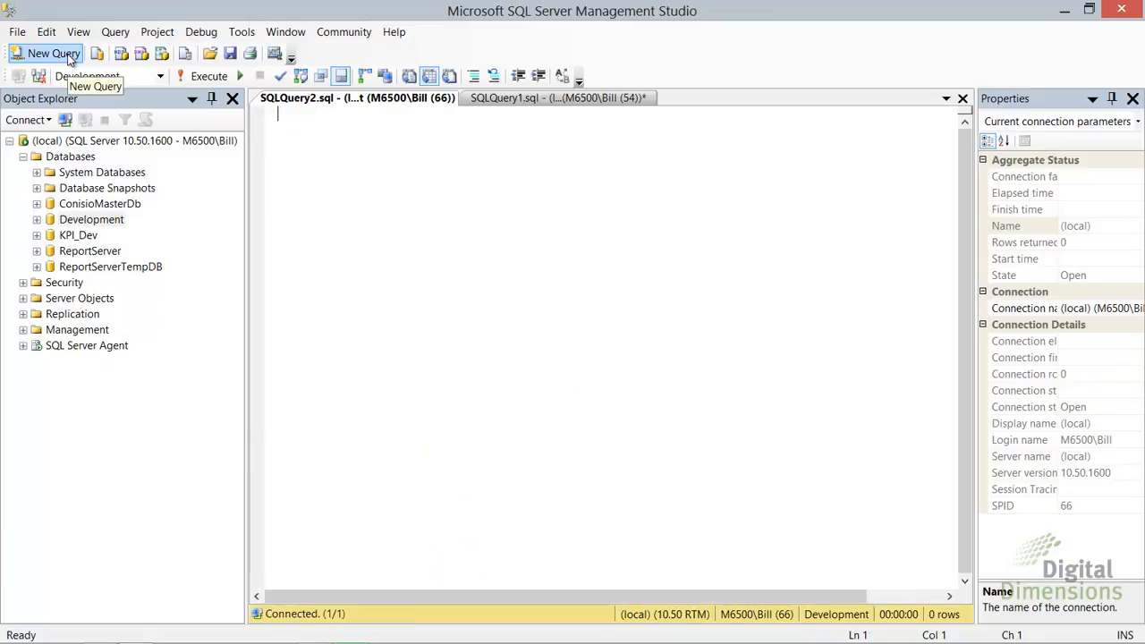
{"action": "type", "text": "dbcc sql"}
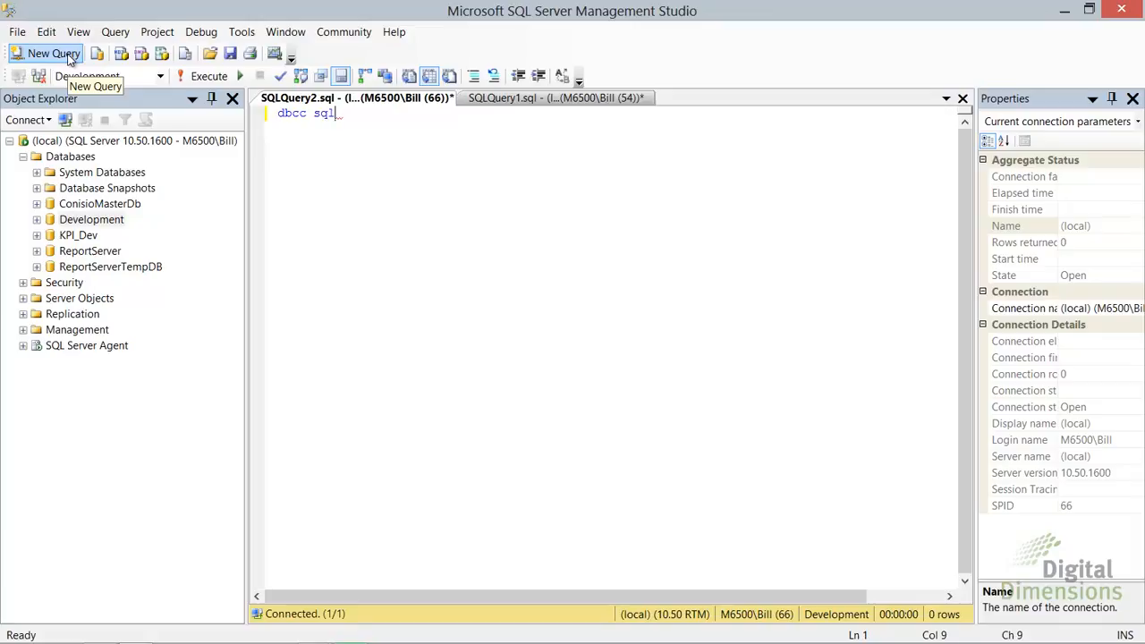
{"action": "type", "text": "perf (logspace)"}
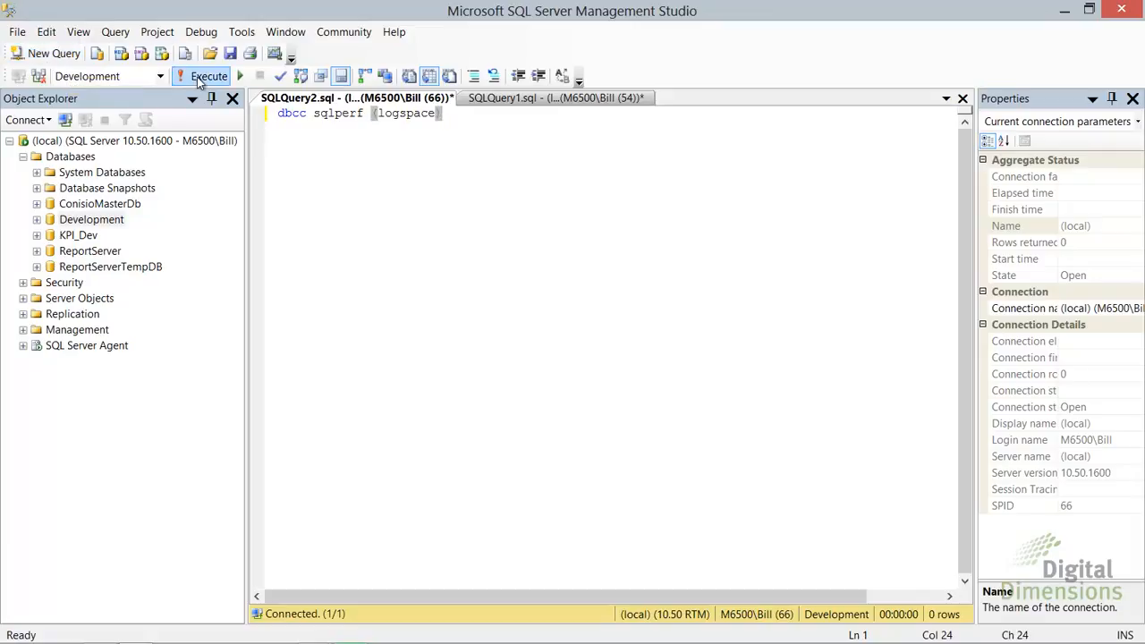
{"action": "left_click", "coordinate": [197, 77]}
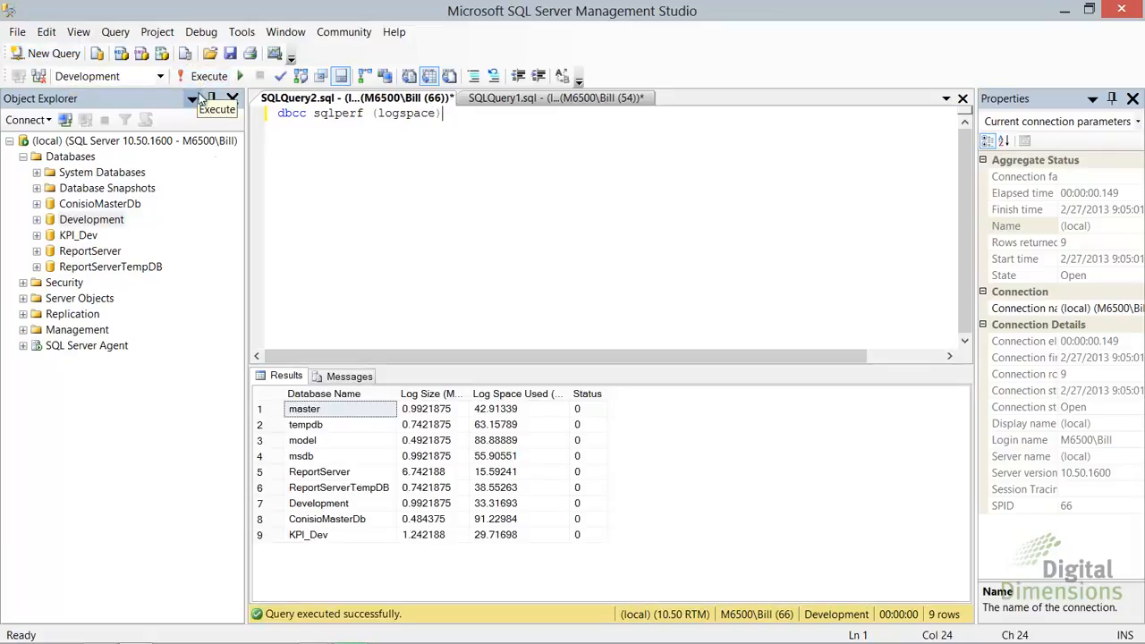
- Widen the Log Size (MB) and Log Space Used (%) result columns and check the Development database's log usage
{"action": "left_click", "coordinate": [313, 503]}
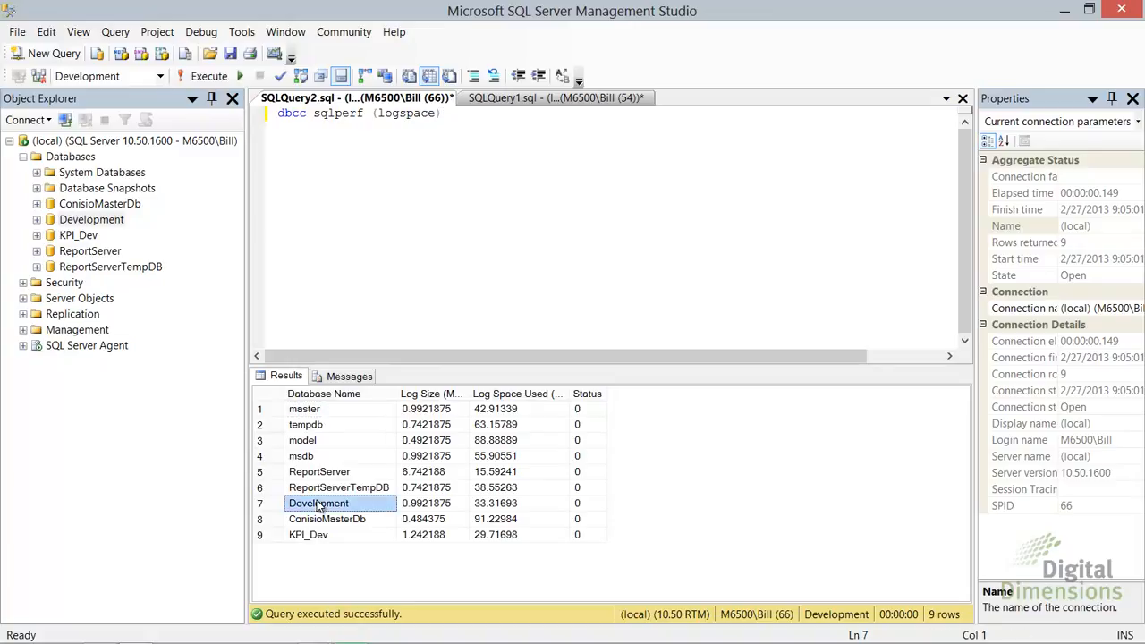
{"action": "left_click_drag", "start_coordinate": [467, 391], "coordinate": [494, 394]}
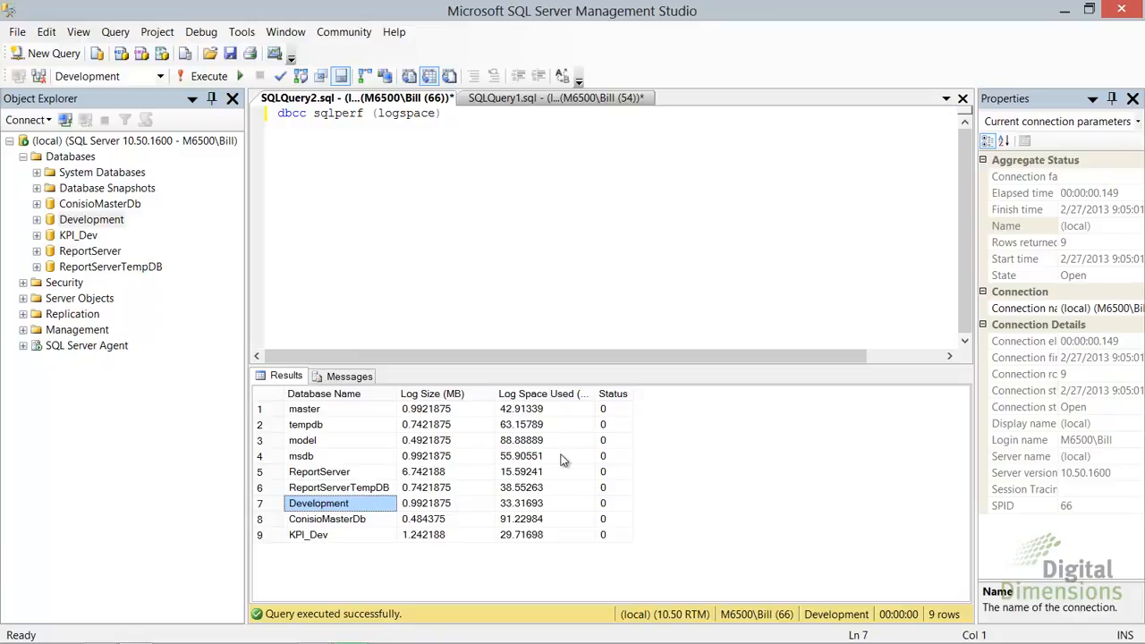
{"action": "left_click_drag", "start_coordinate": [592, 394], "coordinate": [617, 394]}
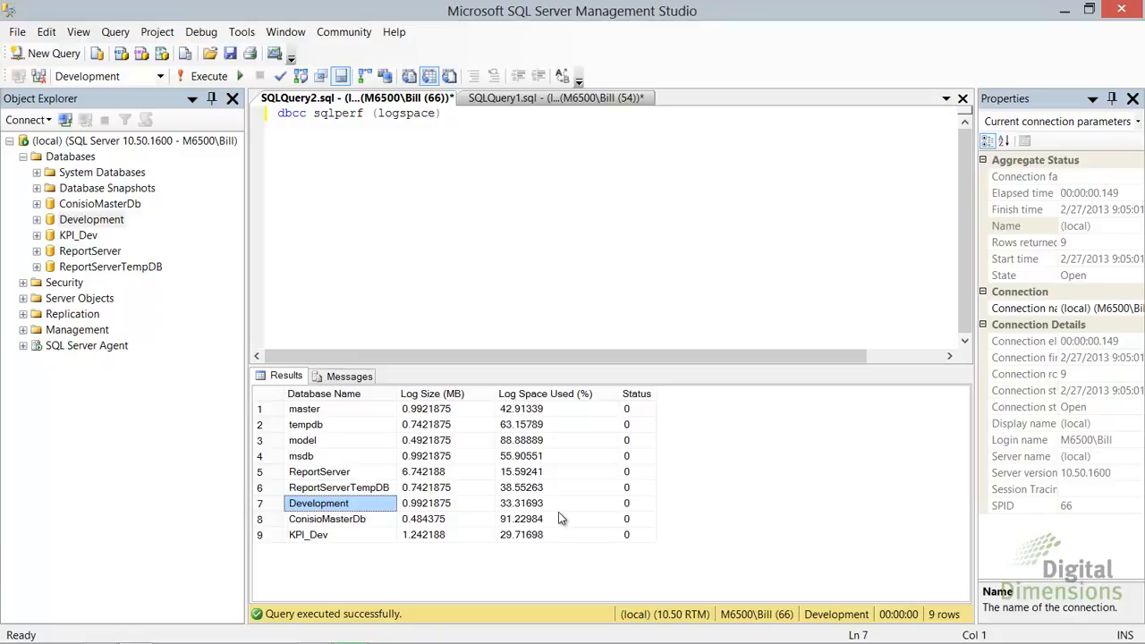
{"action": "key", "text": "alt+Tab"}
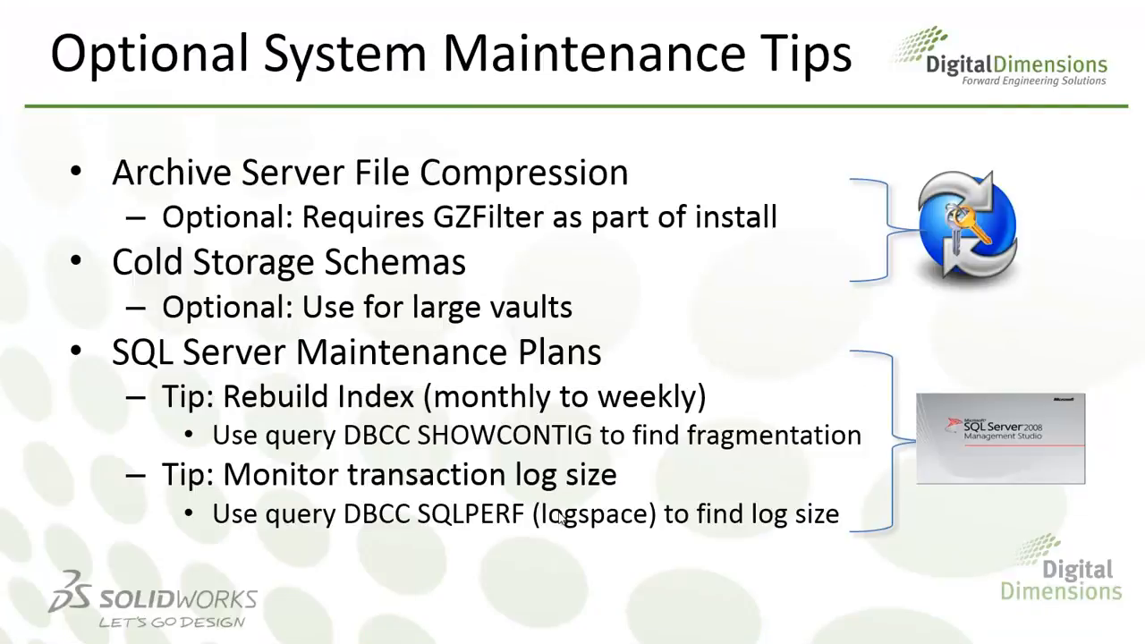
{"action": "left_click", "coordinate": [559, 517]}
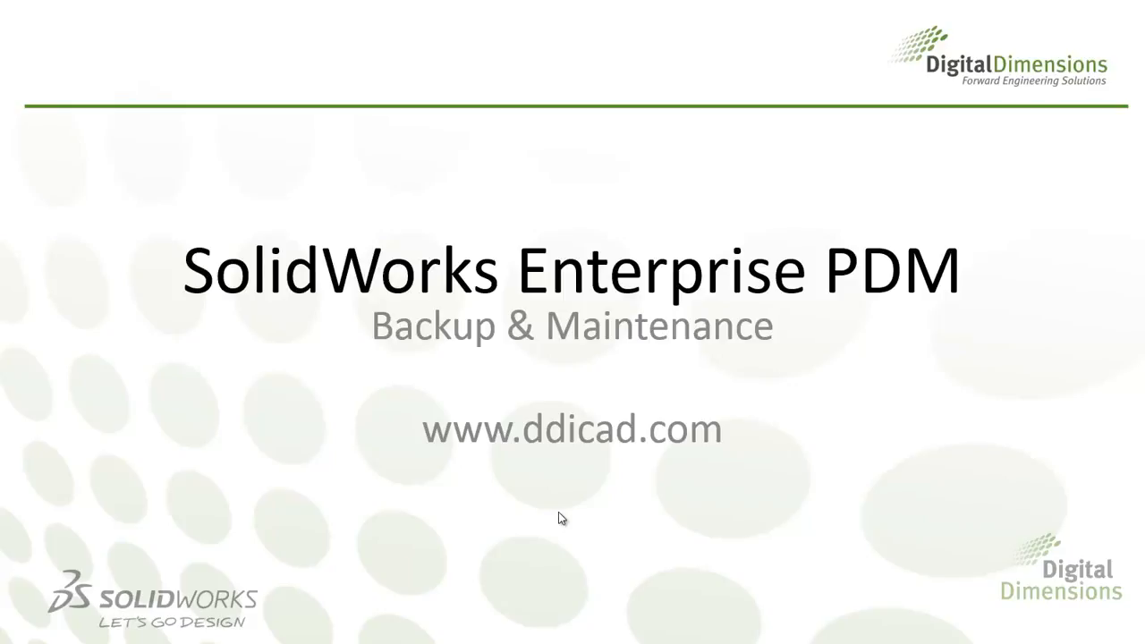
{"action": "left_click", "coordinate": [558, 511]}
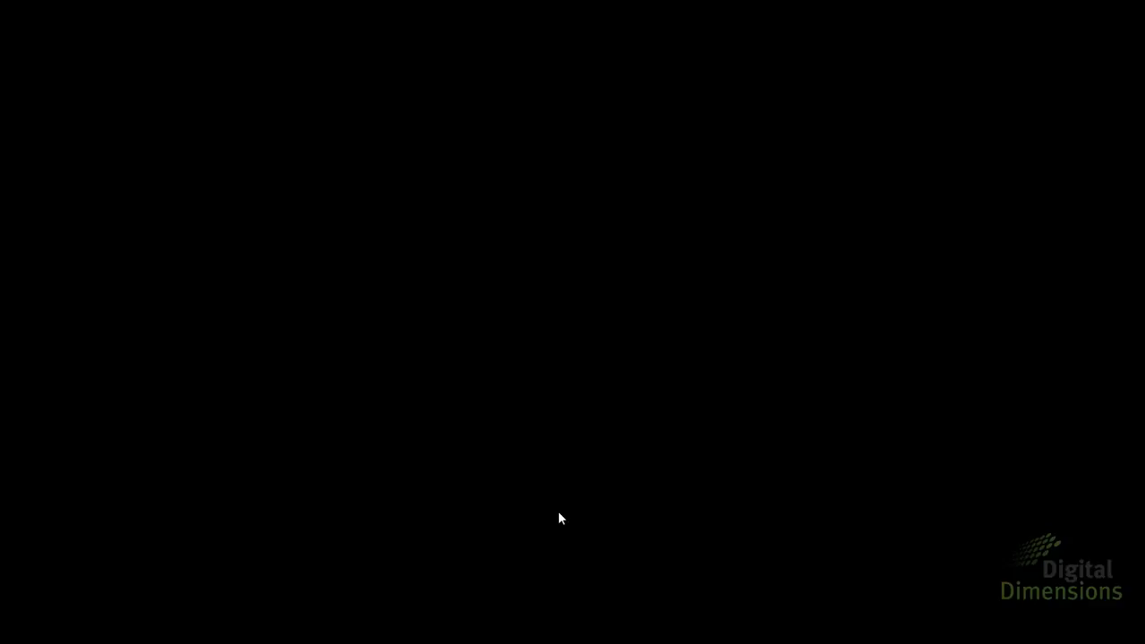